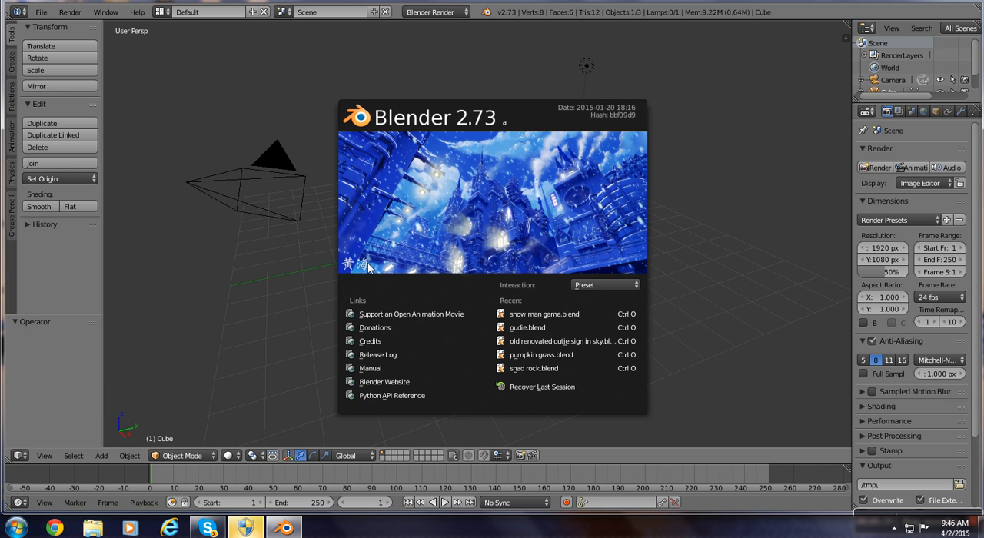
click(192, 246)
key(ctrl+o)
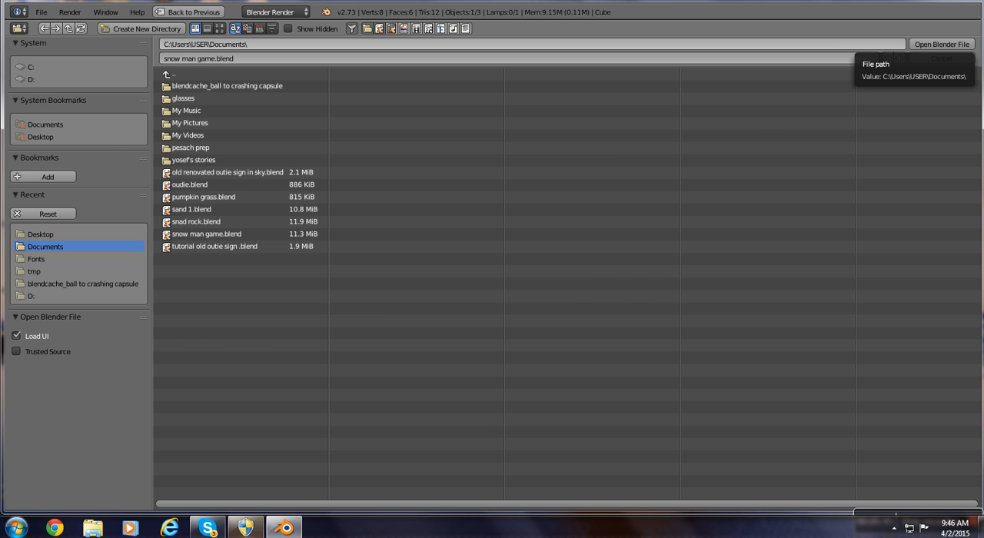
click(920, 1)
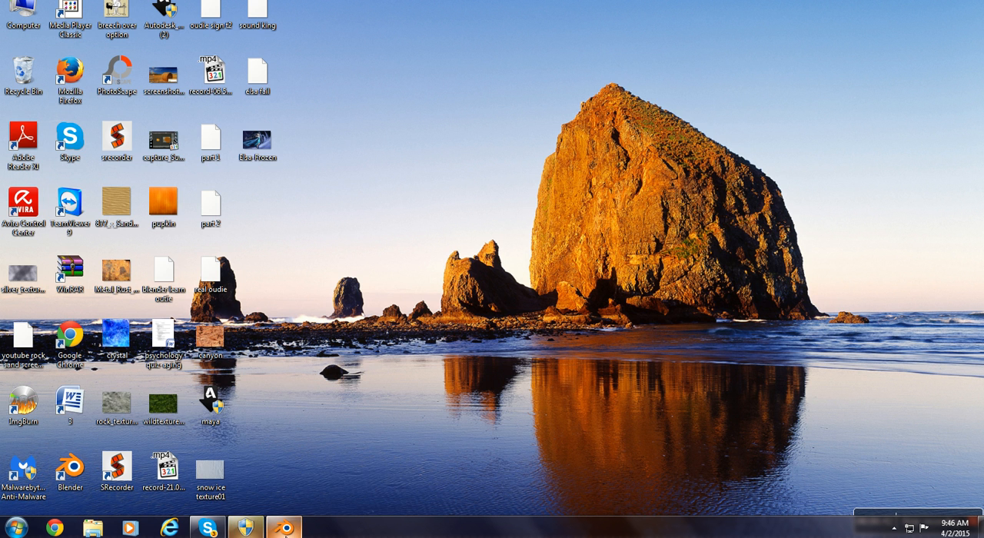
click(284, 527)
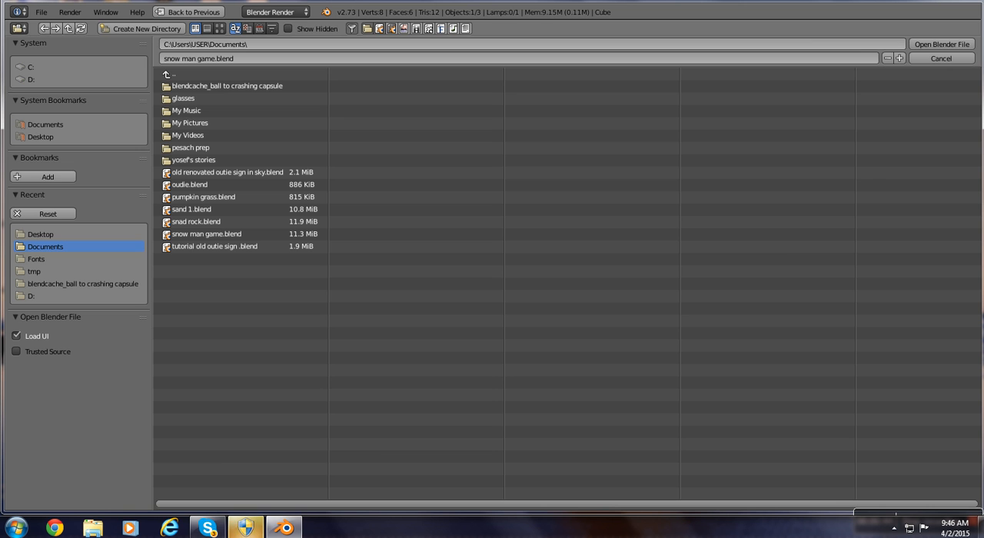
Close the program, relaunch Blender and dismiss its splash screen to reach the default scene.
click(961, 1)
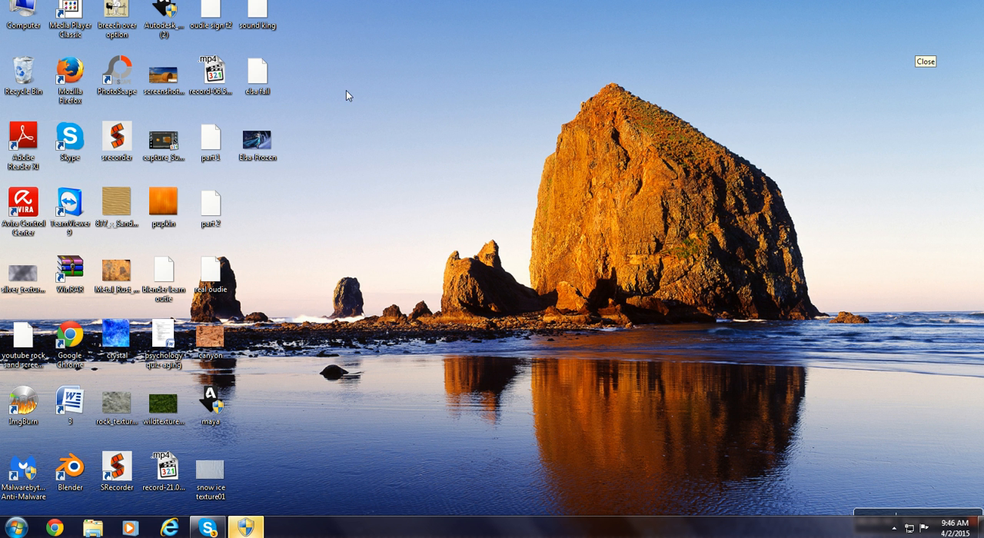
double_click(78, 480)
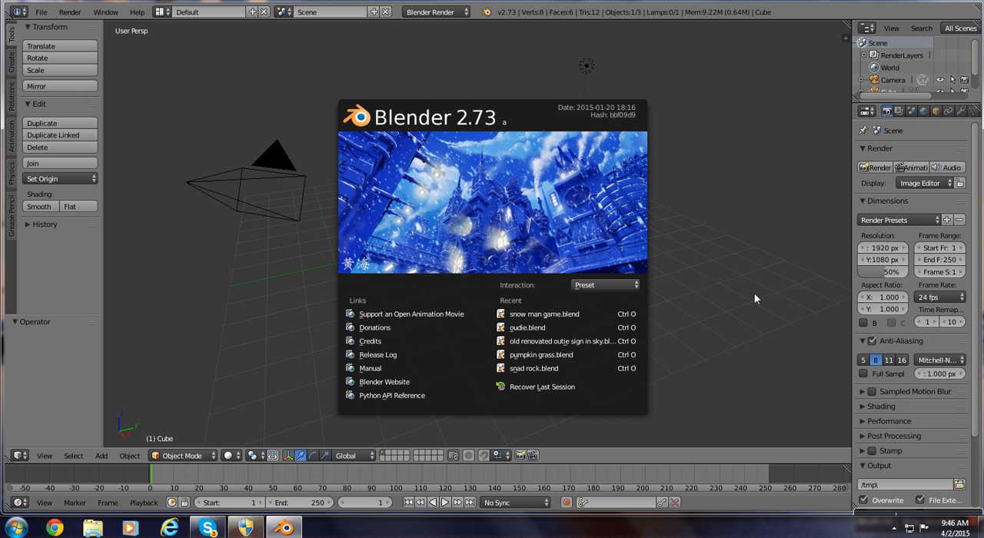
click(755, 299)
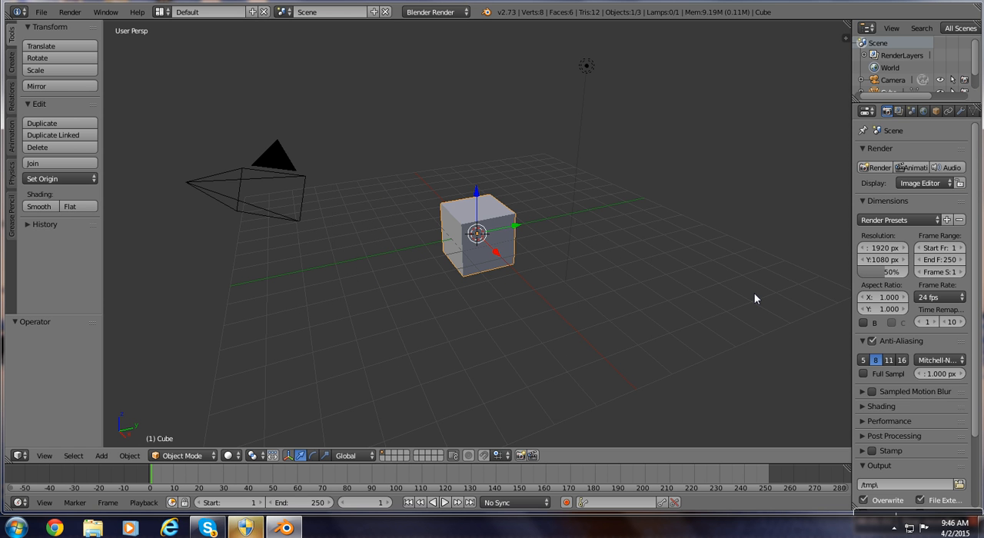
Switch the render engine through Blender Game and Cycles Render, and return it to Blender Render.
click(434, 12)
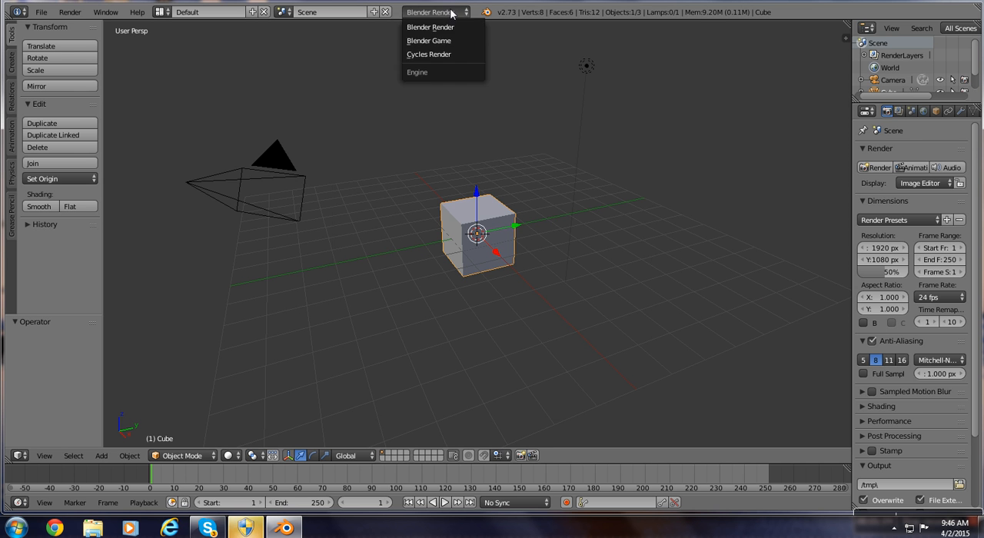
click(431, 13)
click(428, 13)
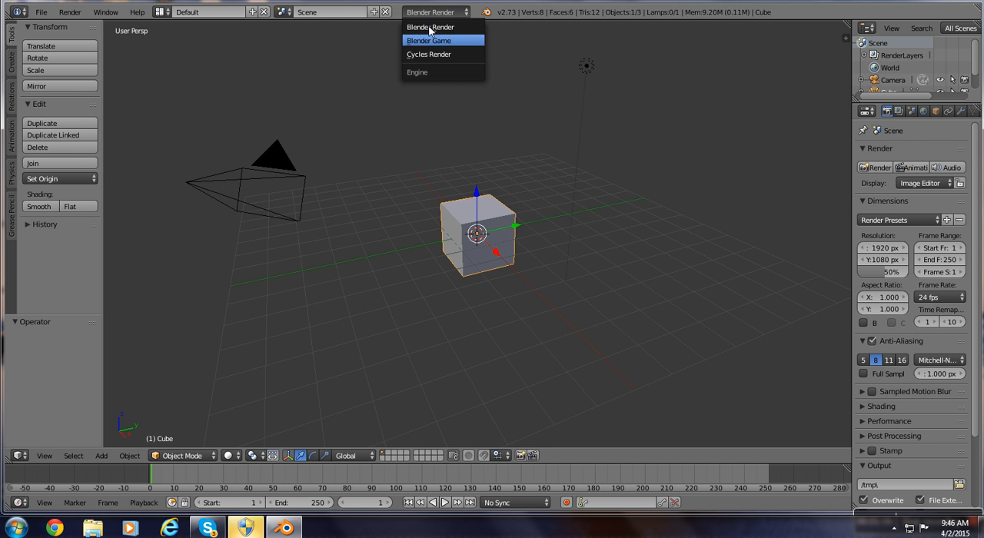
click(432, 40)
click(429, 15)
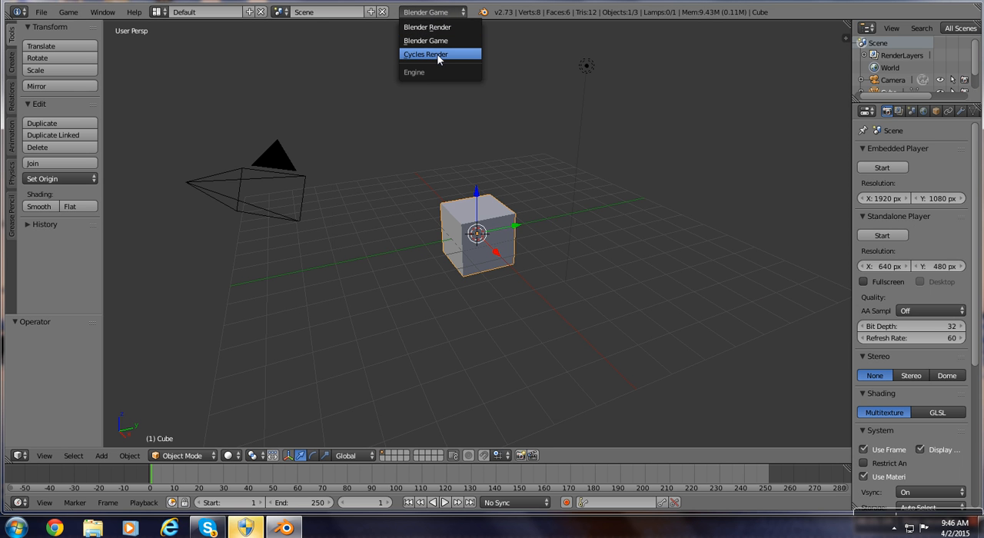
click(433, 55)
click(439, 13)
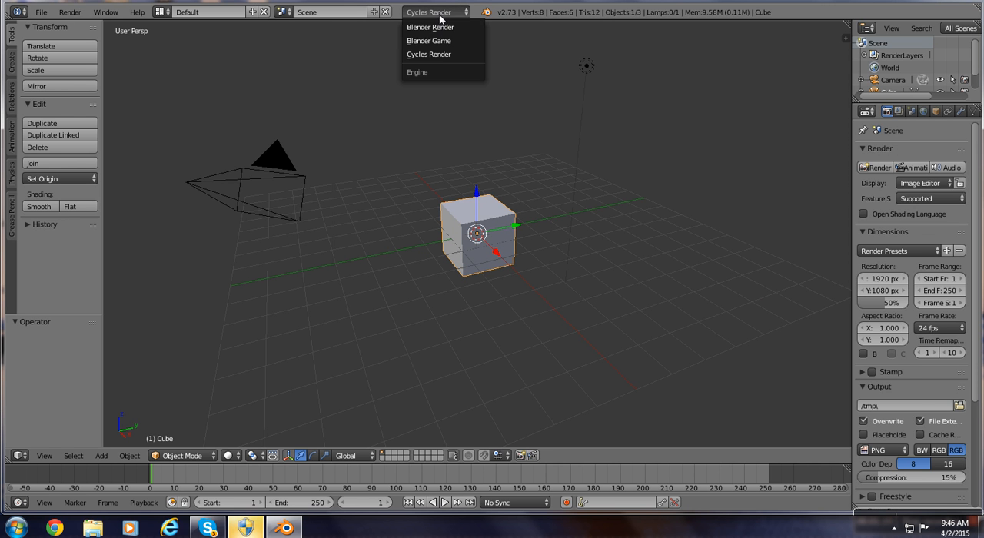
click(443, 29)
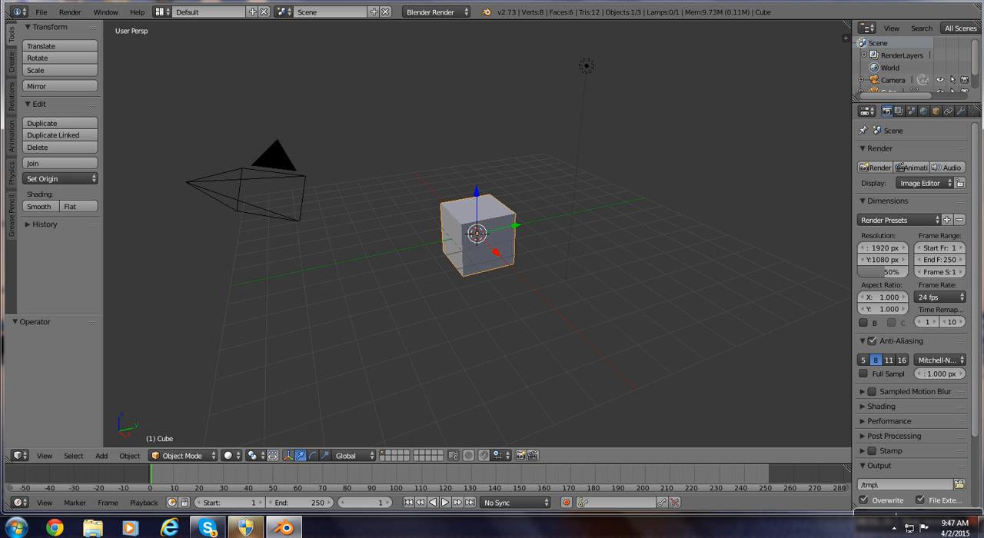
Select the camera, the cube and the lamp one after another, finishing with the cube selected again.
right_click(274, 163)
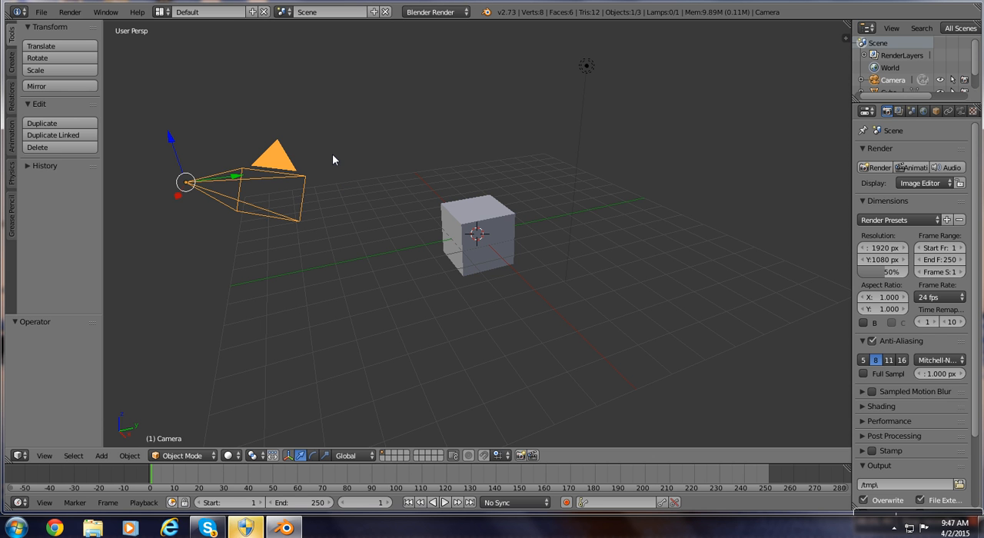
right_click(501, 233)
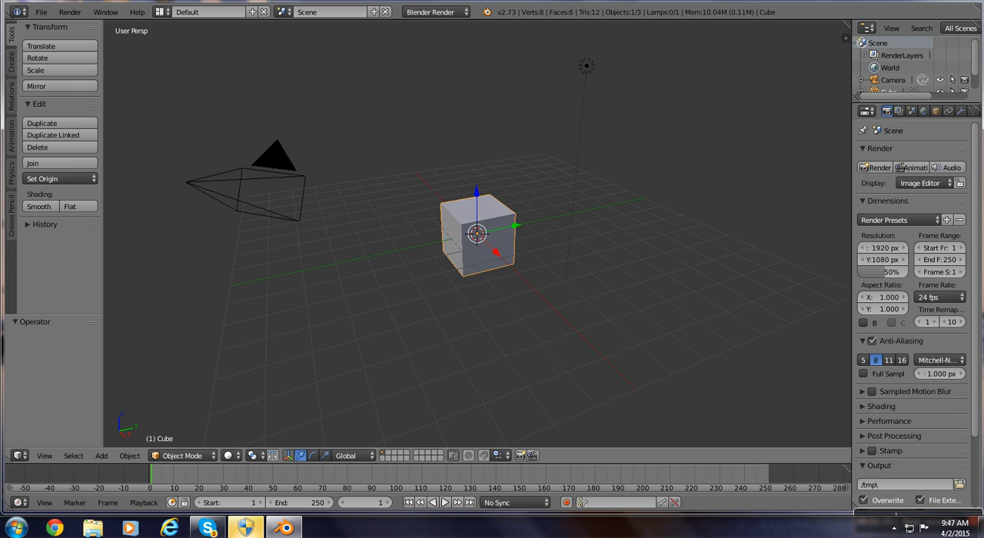
right_click(582, 74)
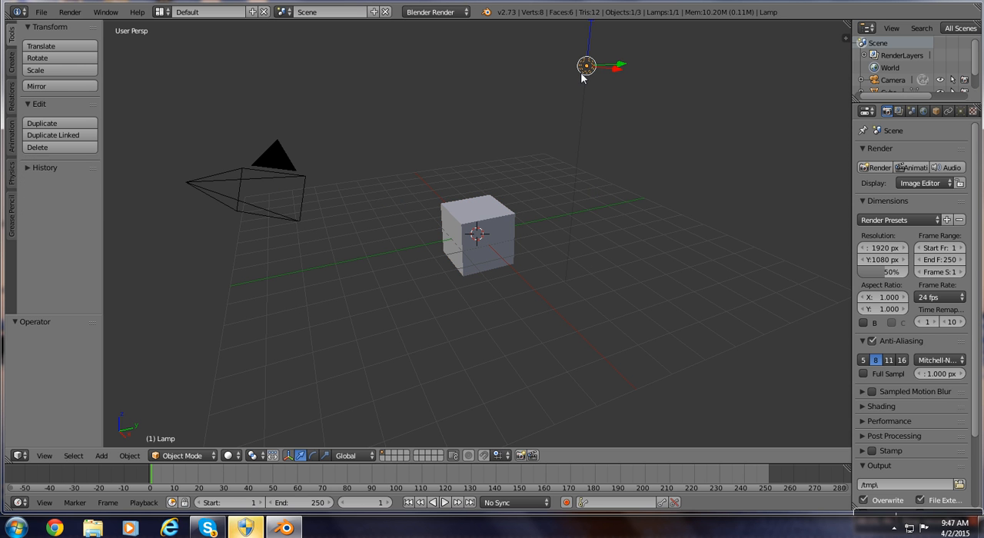
right_click(501, 210)
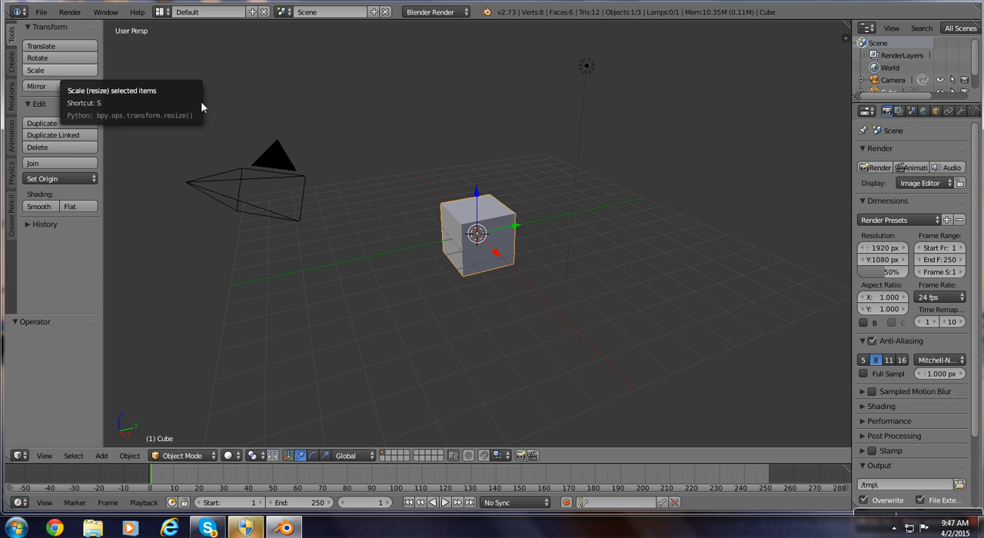
Review the input settings in the User Preferences, including the mouse selection and numpad emulation options, and close them.
click(43, 12)
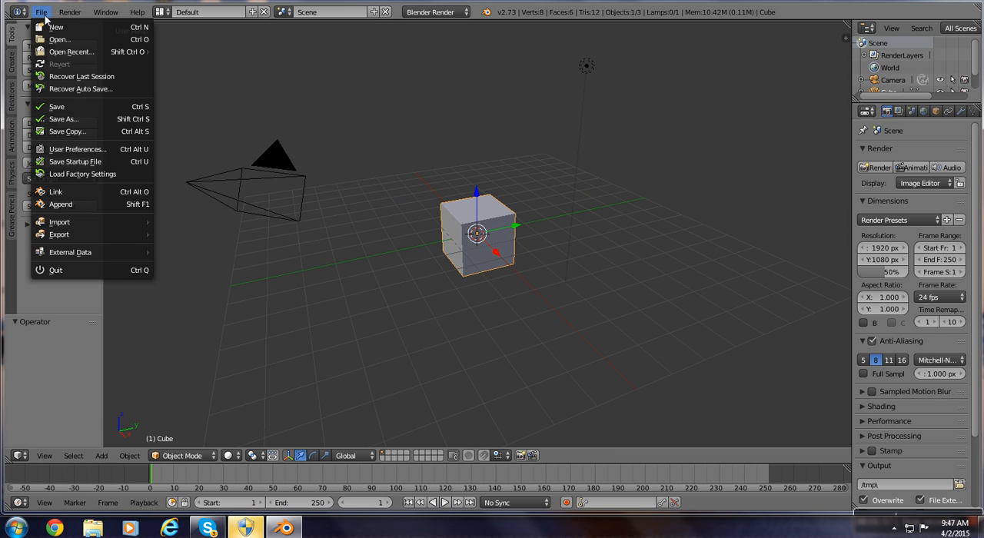
click(72, 149)
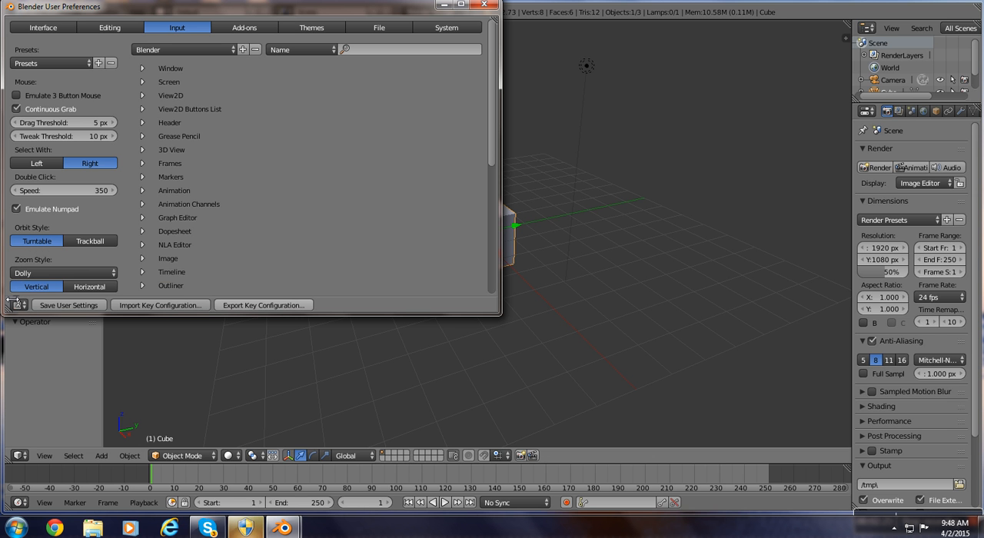
click(484, 5)
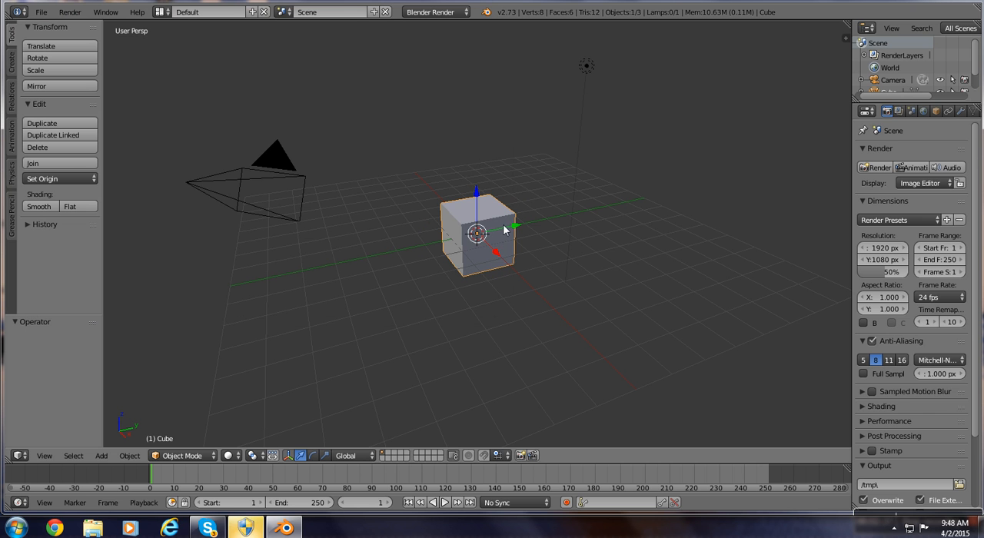
Delete the default cube and add a Monkey mesh at the origin in its place.
key(x)
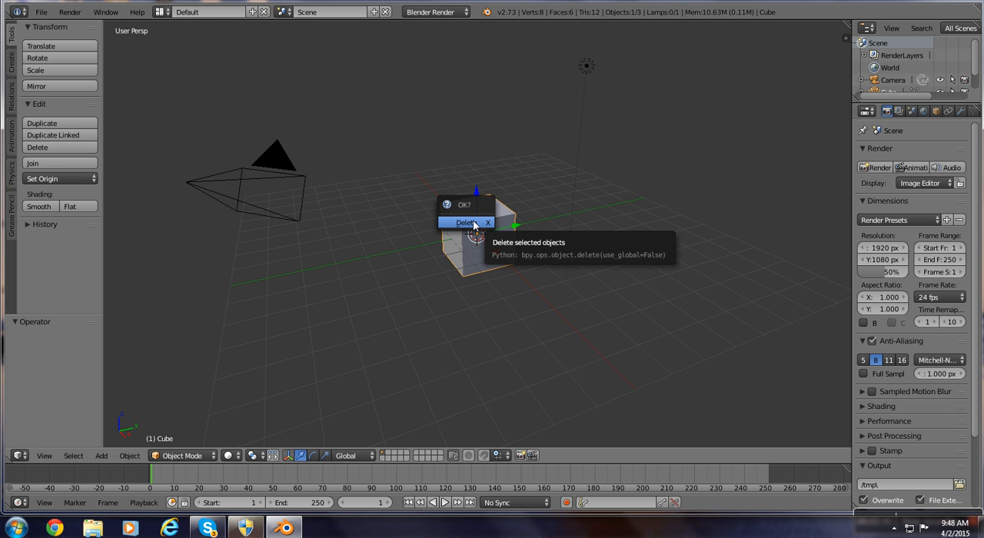
click(470, 223)
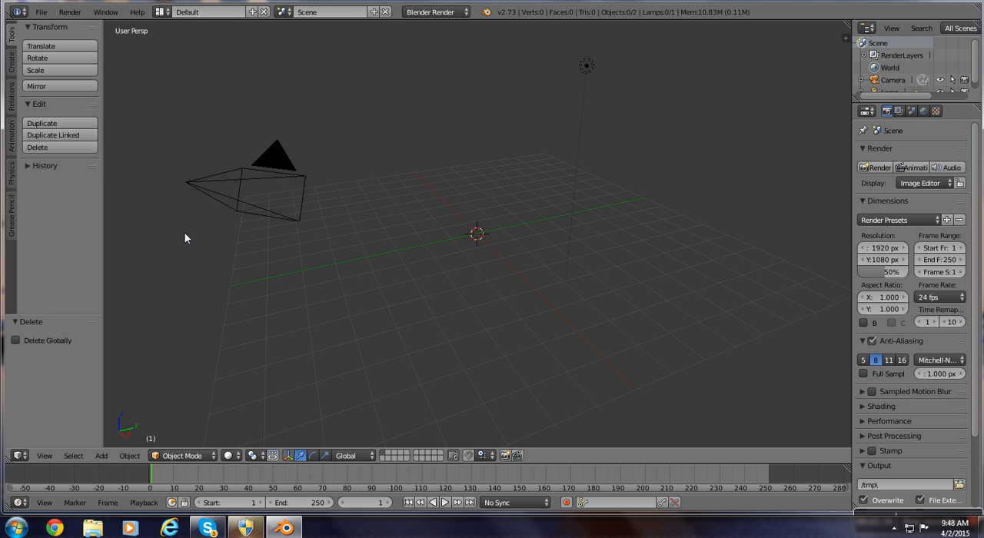
key(shift+a)
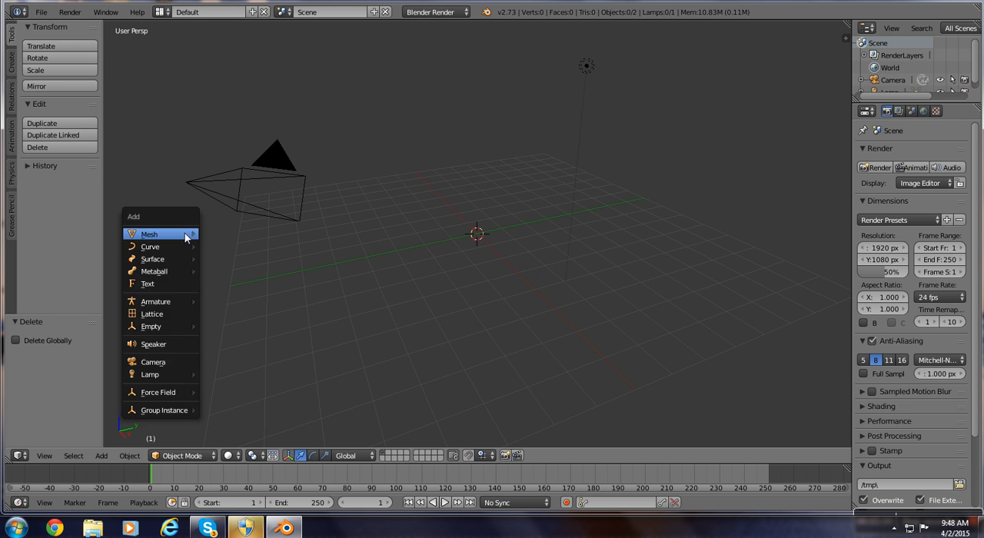
mouse_move(184, 238)
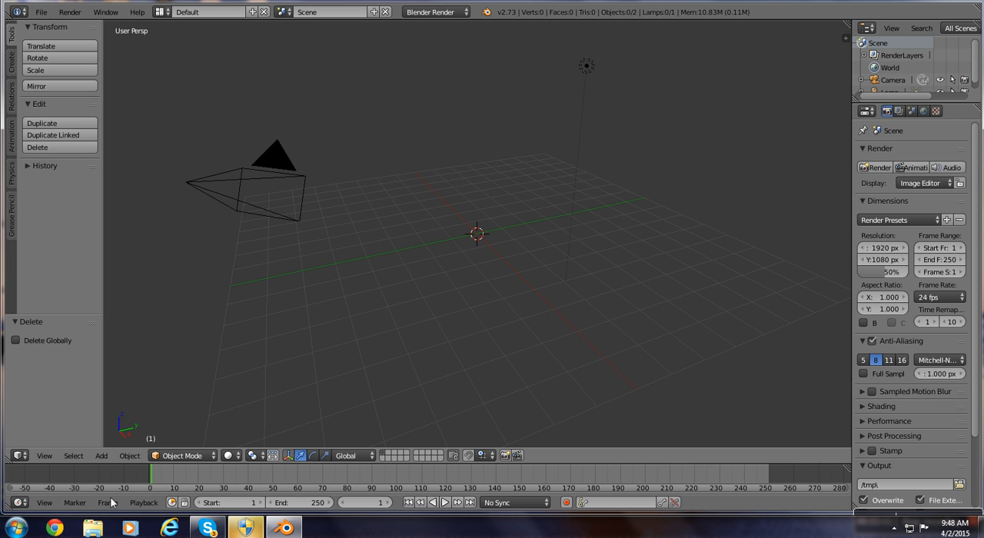
click(101, 456)
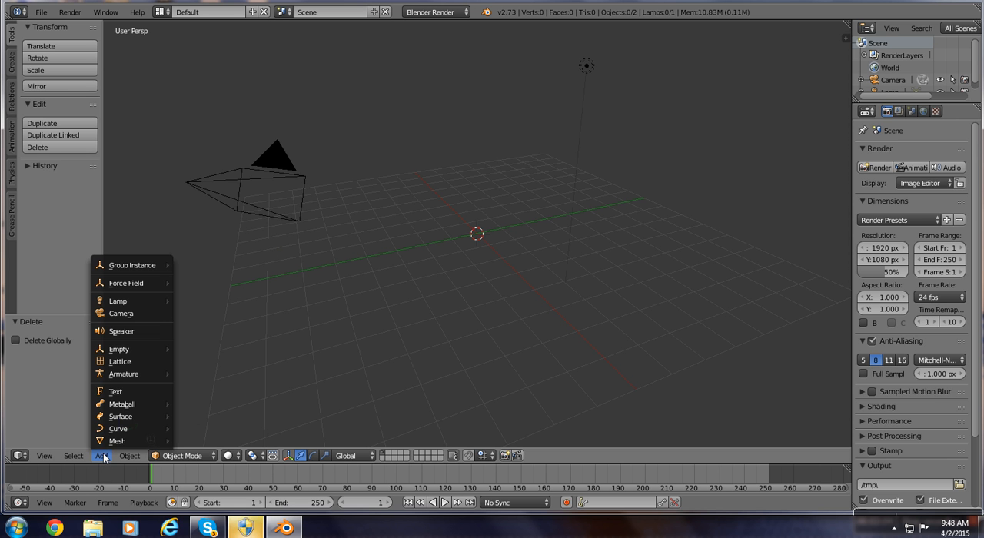
mouse_move(106, 440)
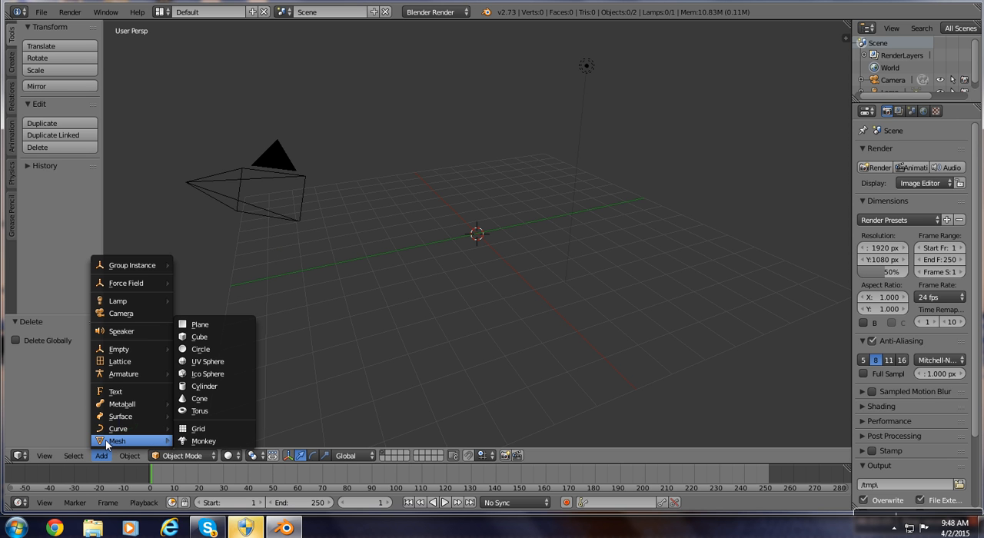
click(211, 441)
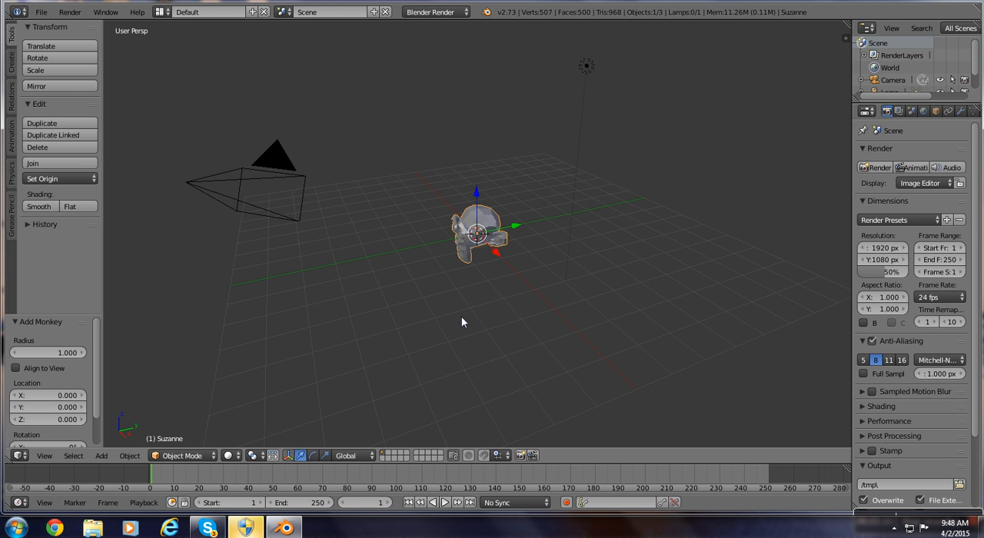
Examine the monkey mesh at different zoom levels and orbit around to face it.
scroll(461, 317, up, 1)
scroll(459, 314, up, 1)
scroll(459, 313, down, 1)
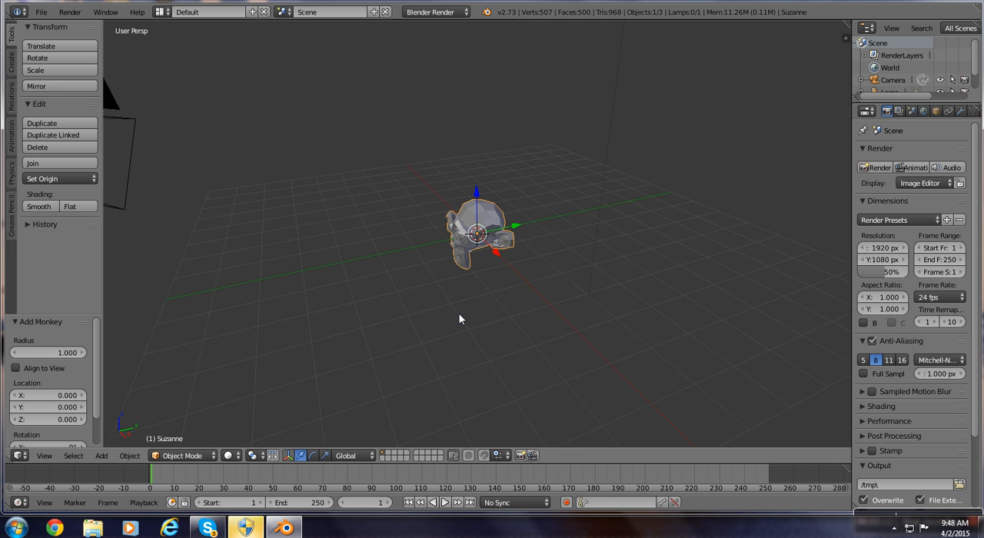
scroll(459, 314, up, 2)
scroll(458, 314, down, 2)
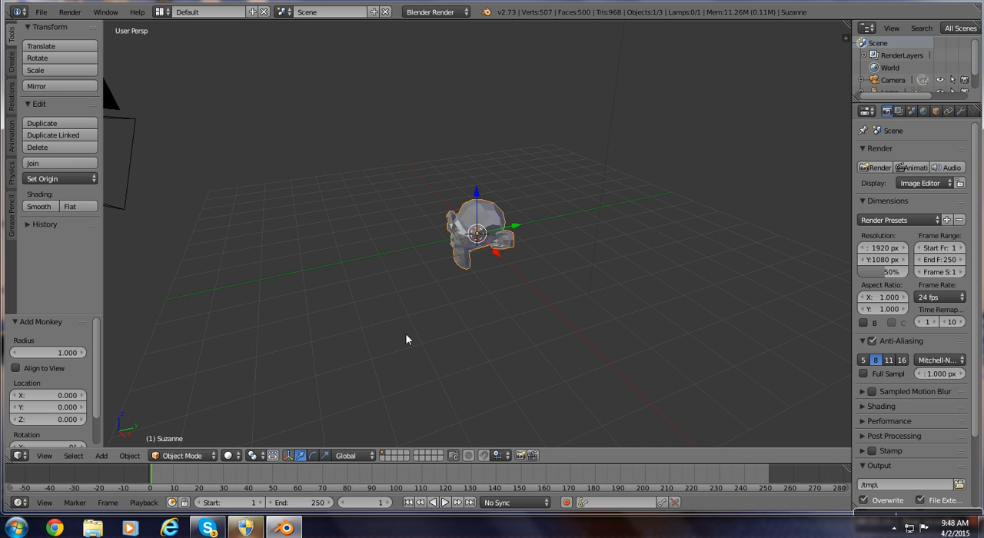
scroll(401, 298, up, 4)
scroll(400, 292, down, 5)
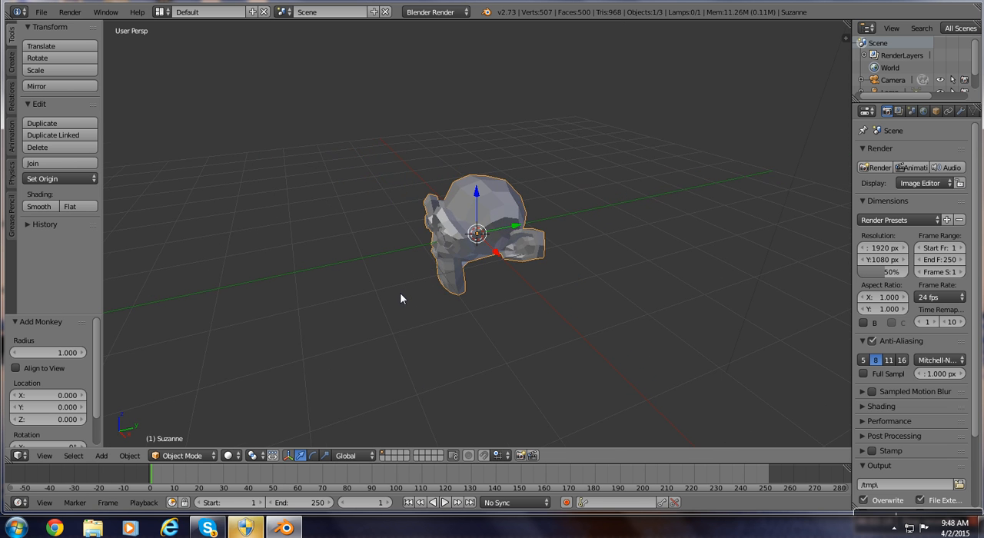
scroll(334, 203, up, 1)
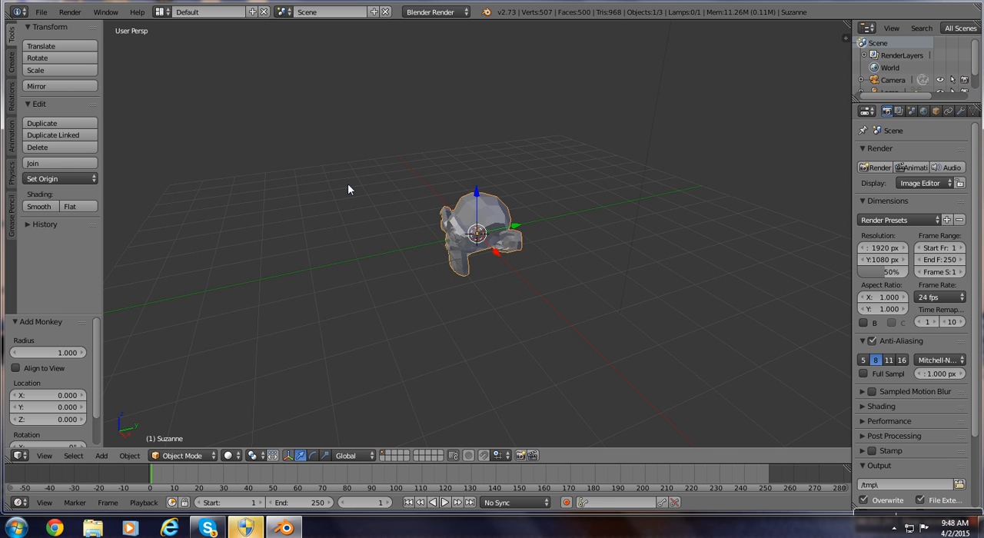
middle_drag(351, 189, 443, 169)
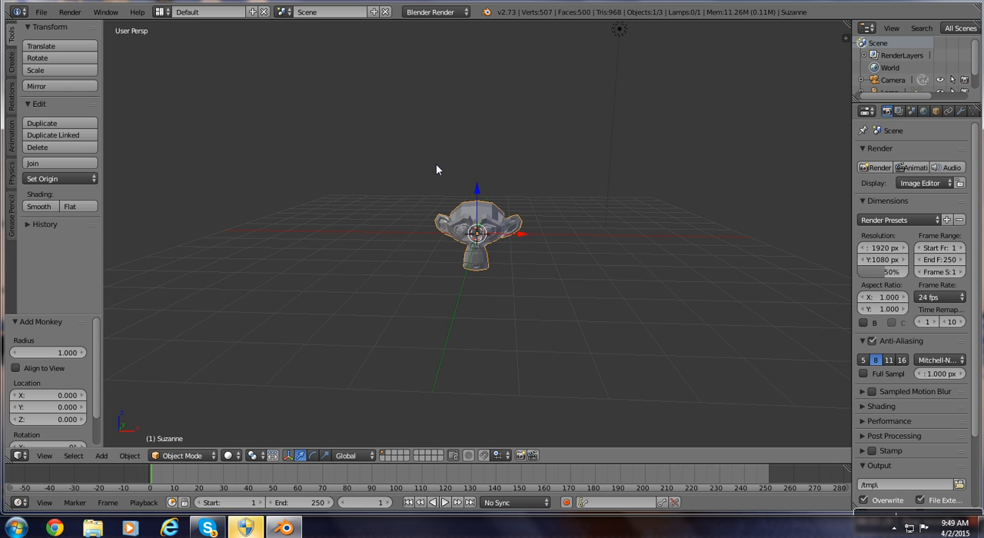
Switch to the front orthographic view with the monkey head enlarged, and show the 3D view's properties shelf.
key(KP_1)
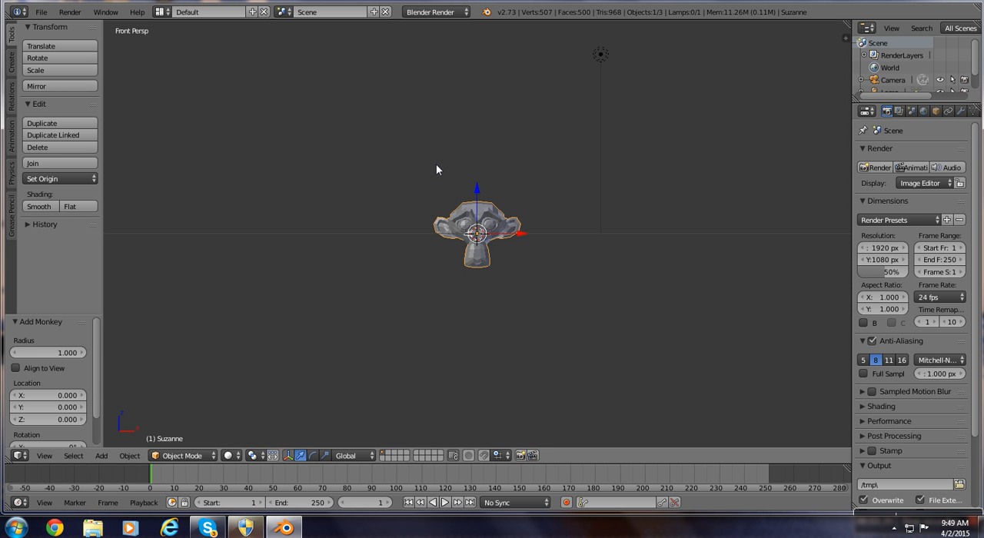
key(KP_5)
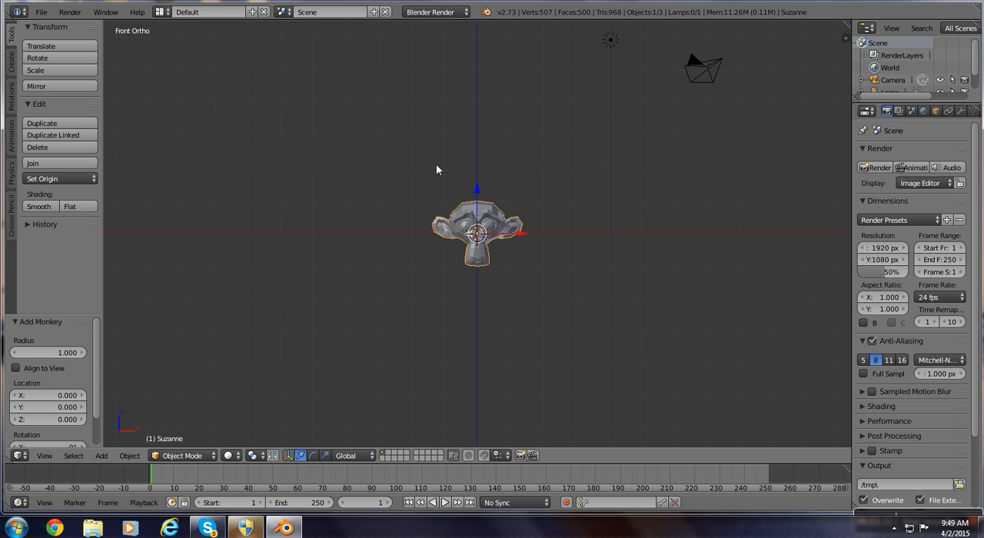
scroll(656, 256, up, 5)
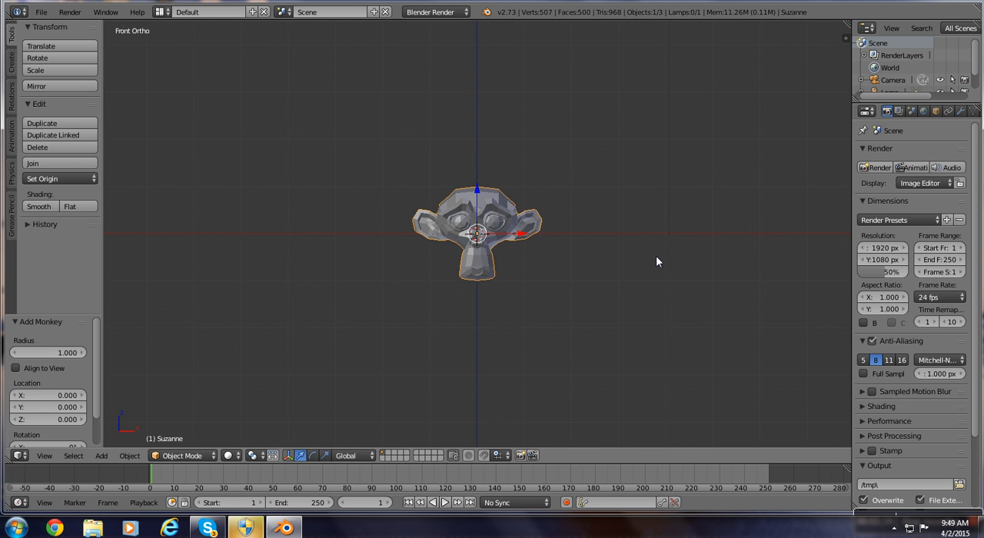
scroll(652, 261, up, 2)
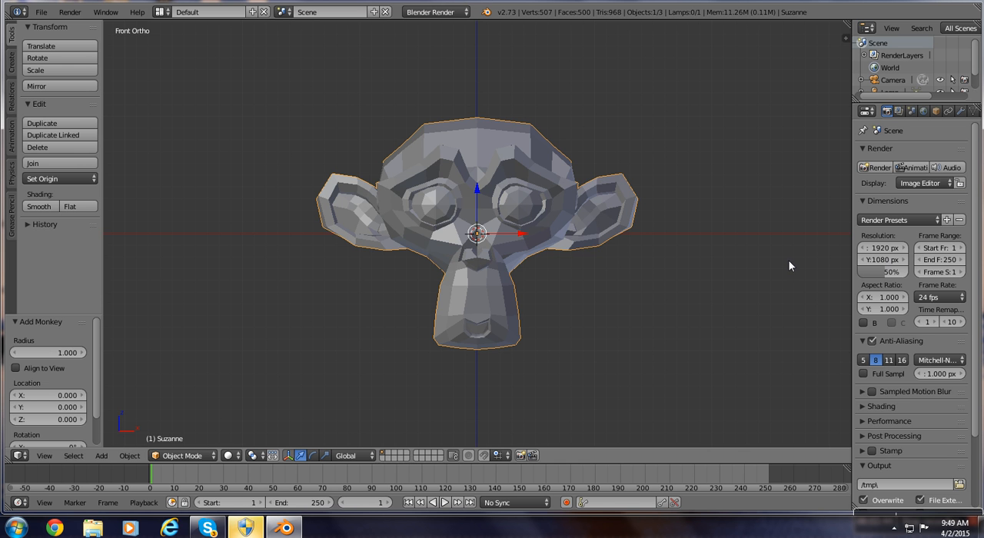
key(n)
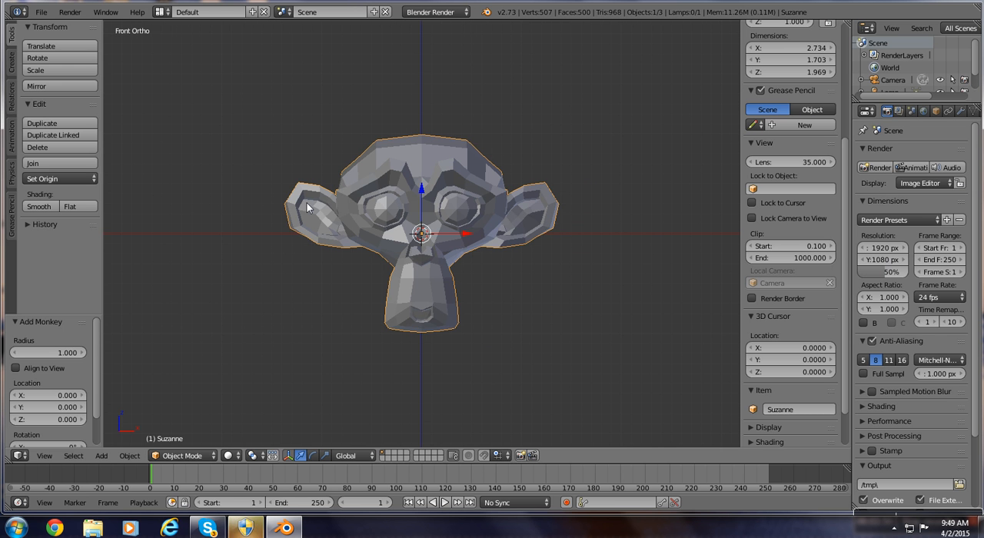
Hide the tool shelf and expand the Display settings in the 3D view's properties shelf.
key(t)
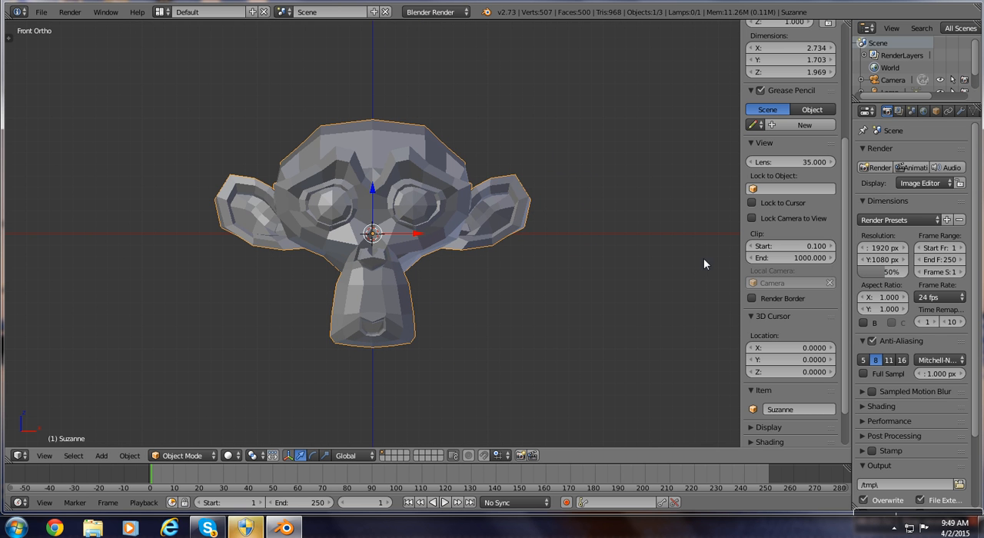
scroll(812, 315, down, 2)
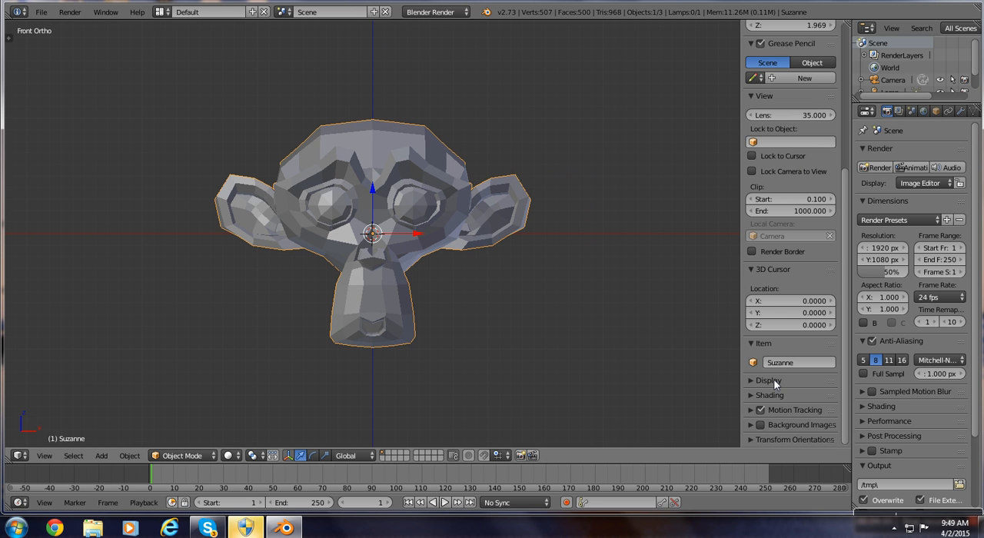
click(774, 379)
scroll(774, 380, down, 4)
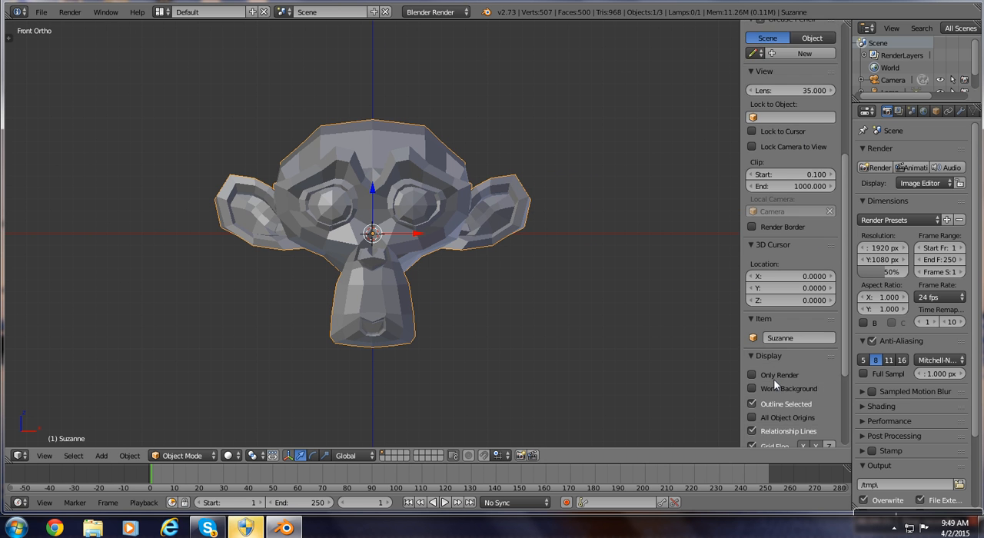
scroll(775, 369, down, 1)
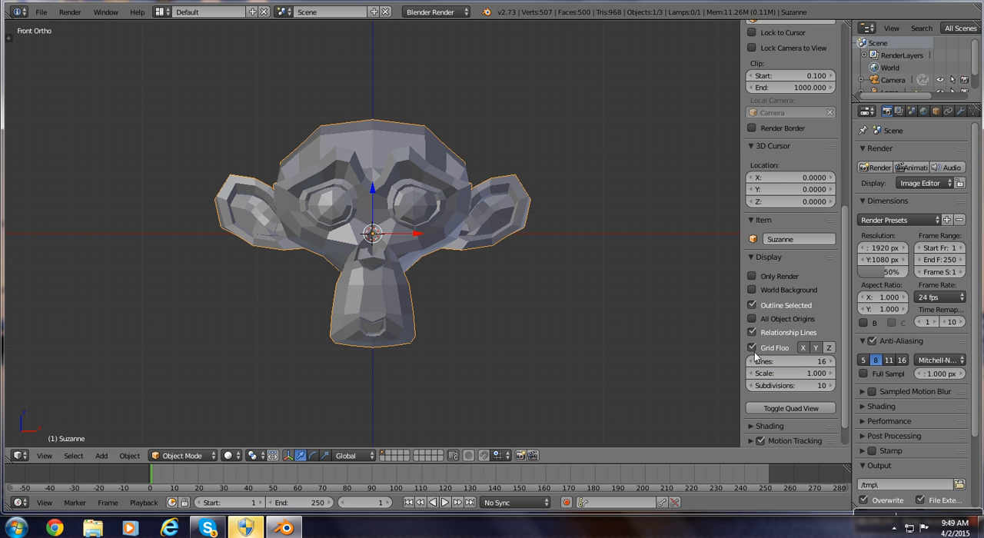
Turn off the 3D view's Grid Floor display, comparing the scene with and without it from the front and from an angle.
click(753, 350)
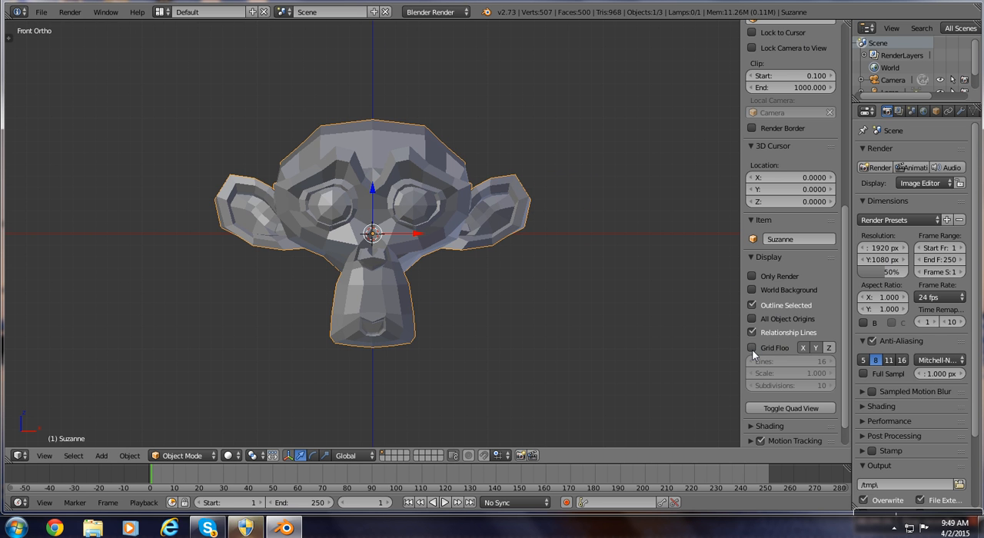
click(752, 348)
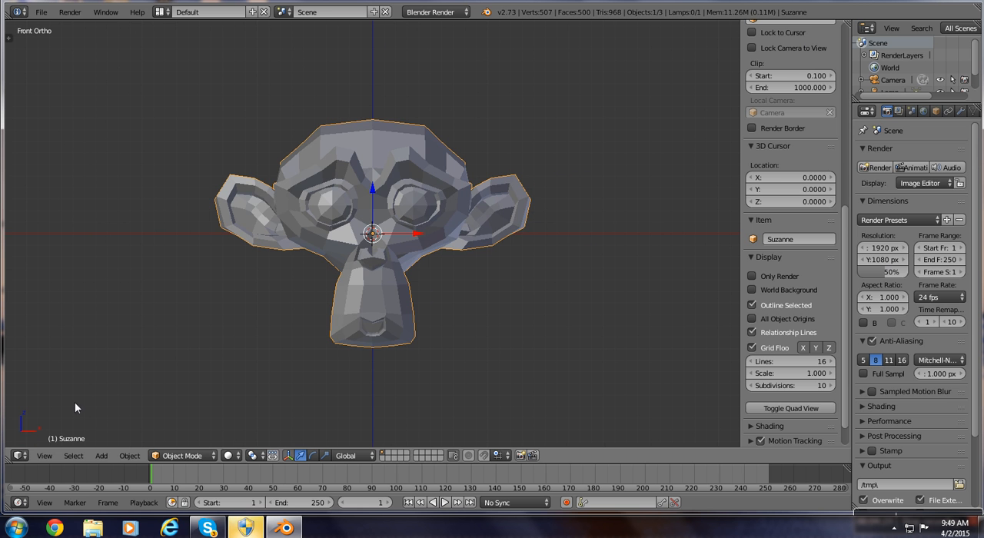
middle_drag(77, 402, 48, 430)
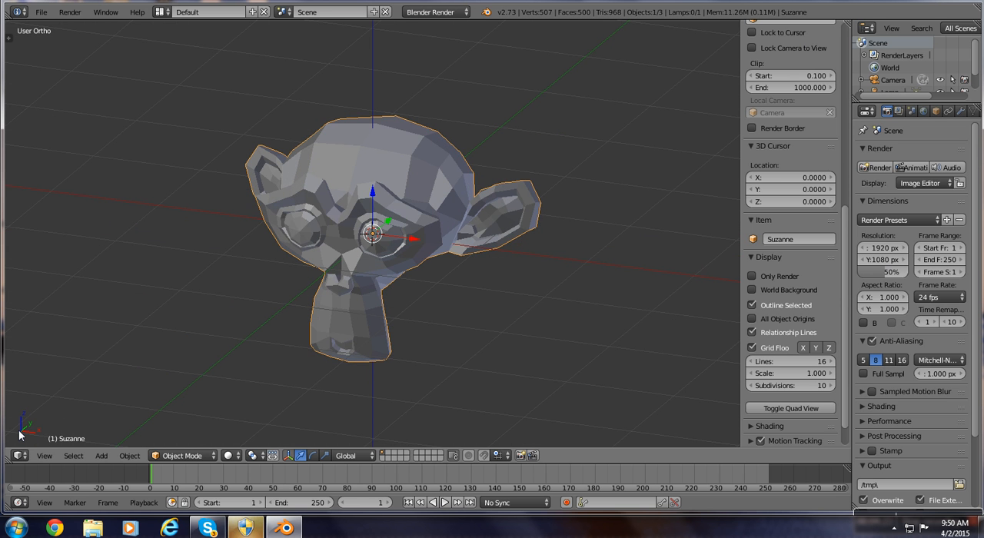
click(753, 348)
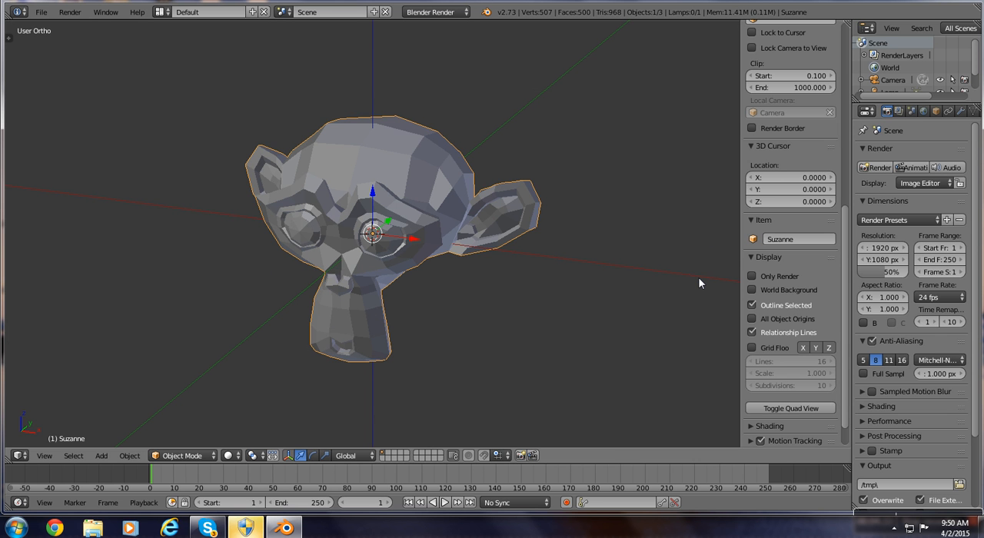
Orbit around the enlarged monkey head and return to the front orthographic view.
middle_drag(204, 369, 230, 306)
scroll(231, 326, up, 2)
scroll(230, 315, down, 1)
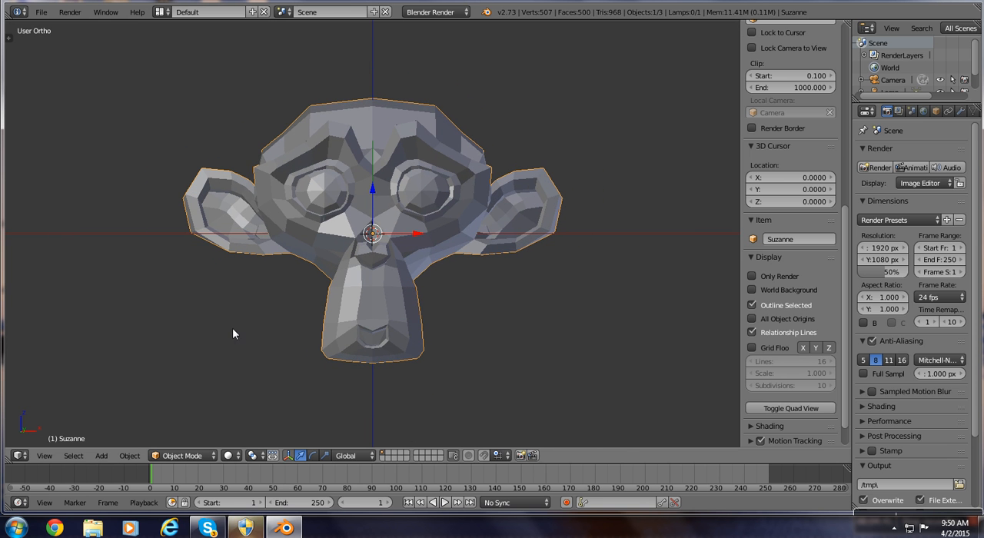
key(KP_1)
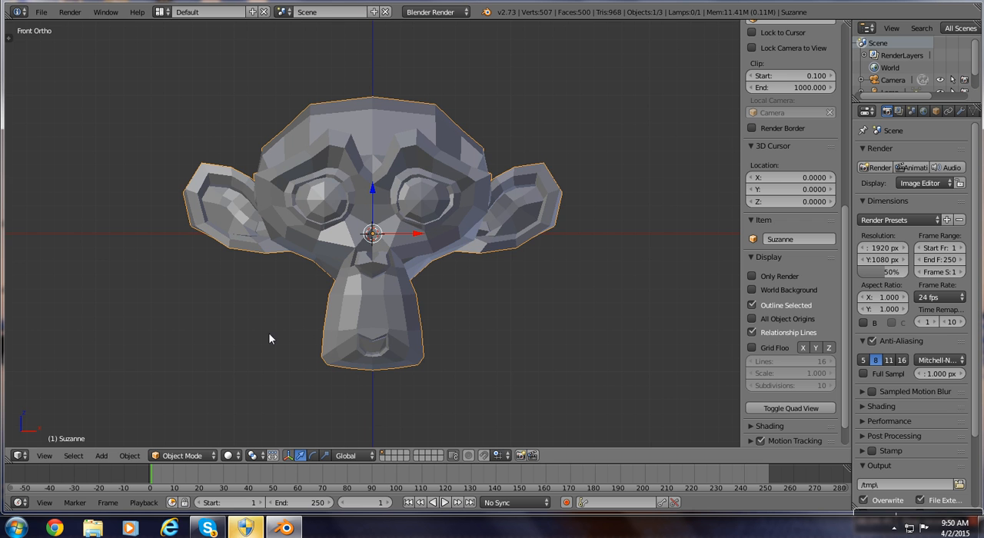
Show the tool shelf in place of the properties shelf and apply smooth shading to the monkey.
key(t)
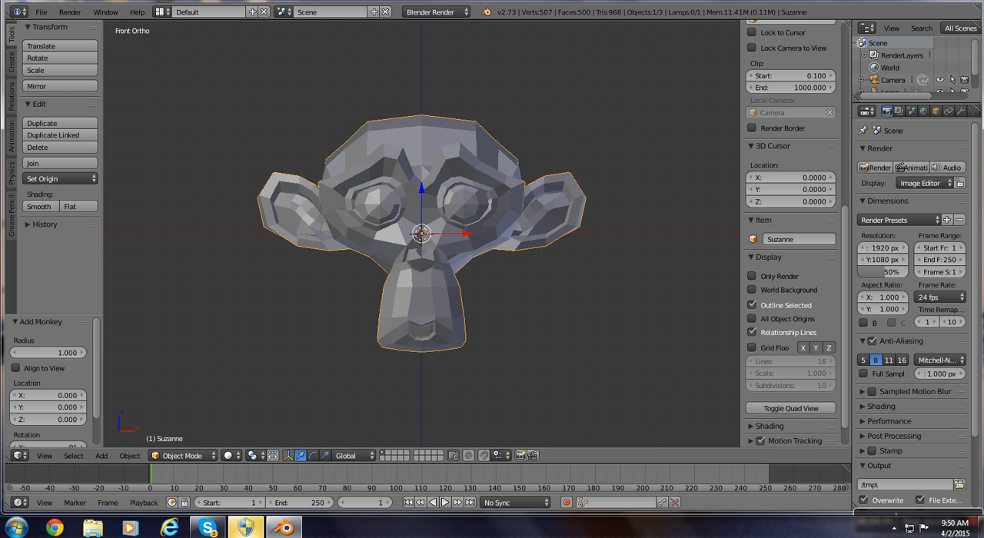
key(n)
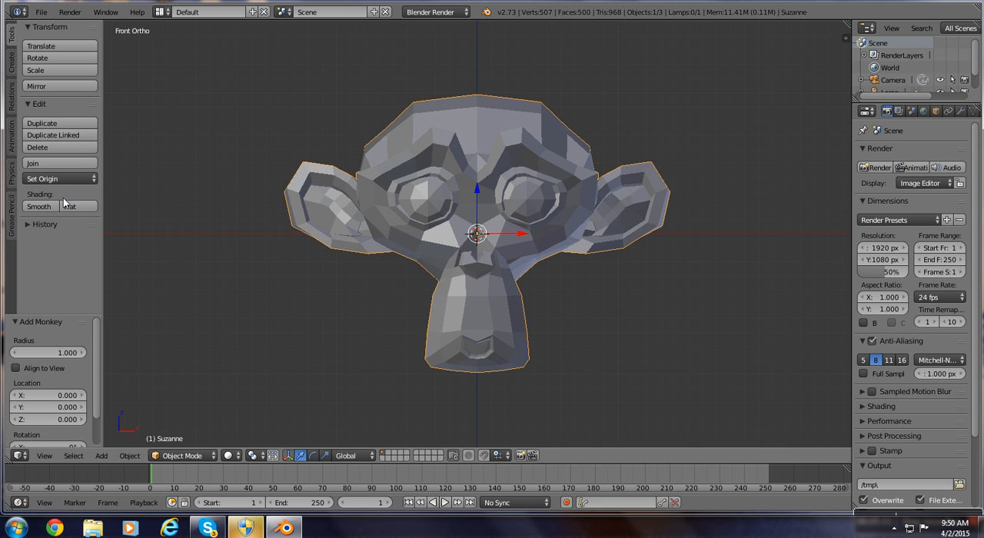
click(37, 207)
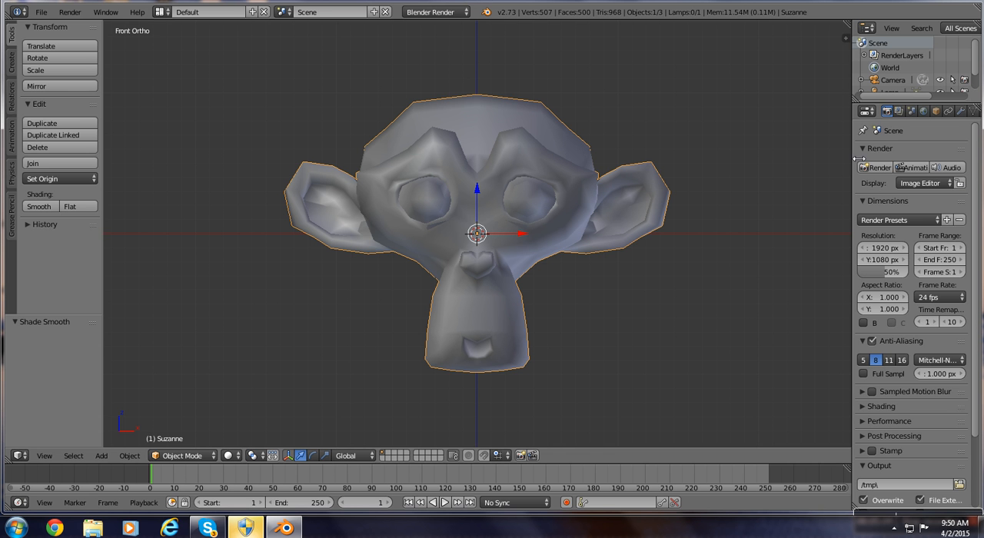
Widen the properties editor and add a Subdivision Surface modifier to the monkey.
drag(853, 159, 800, 169)
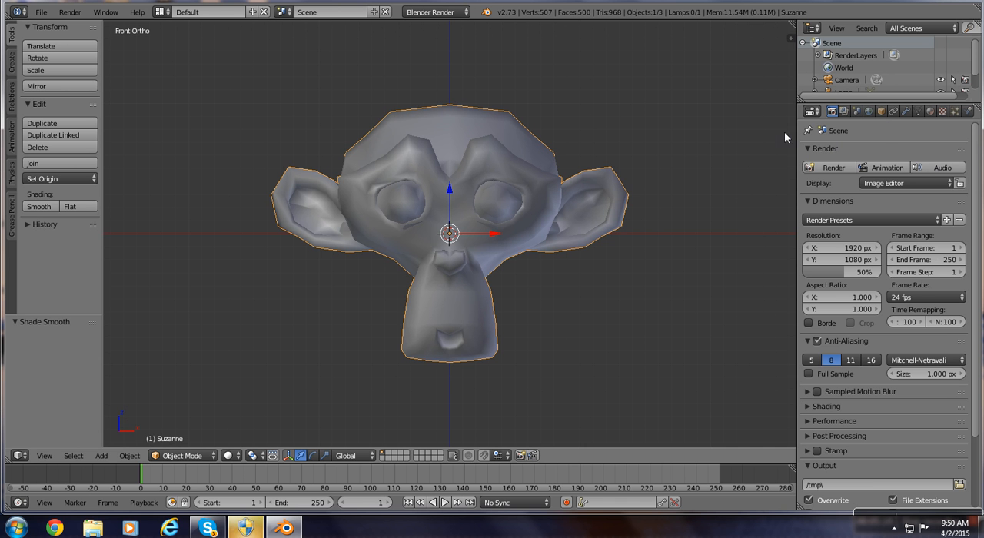
click(908, 113)
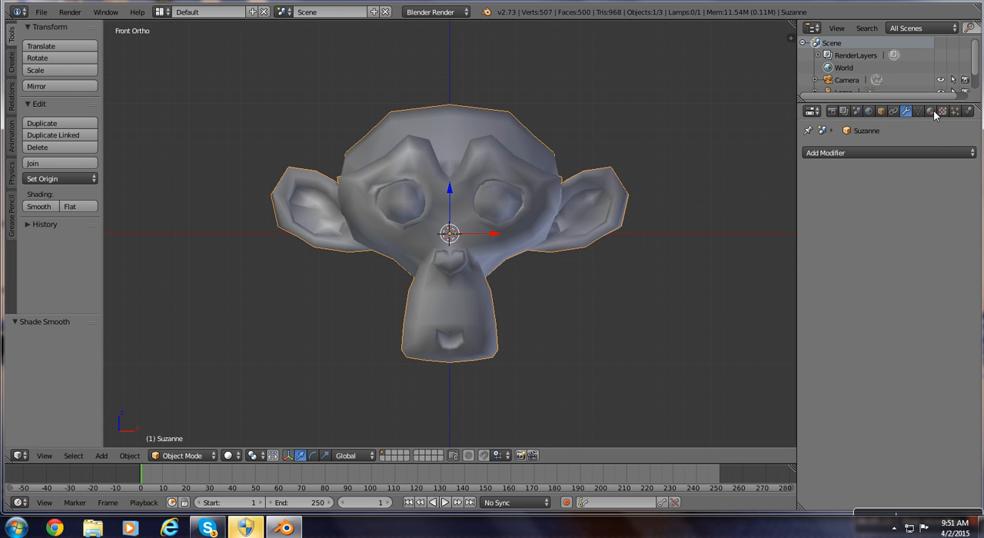
click(913, 153)
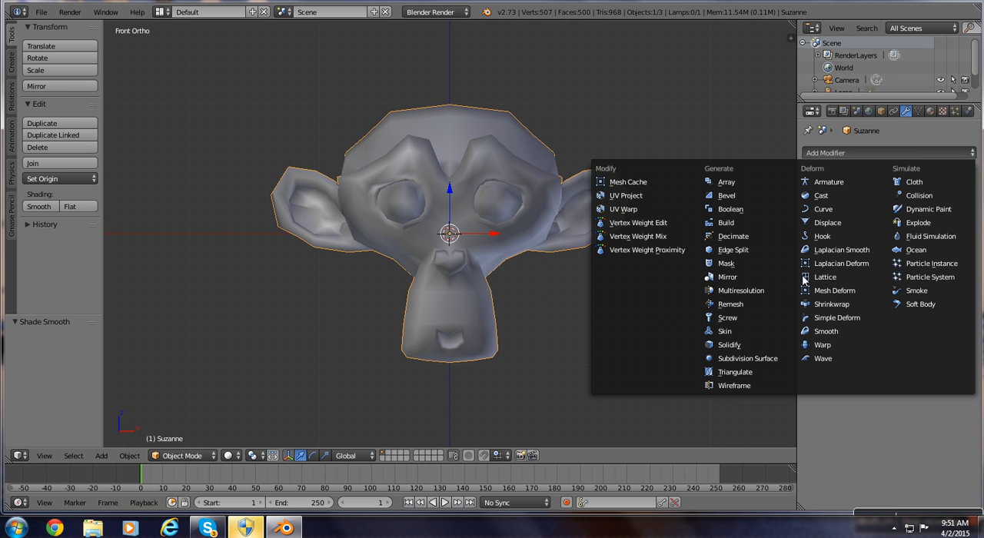
click(778, 359)
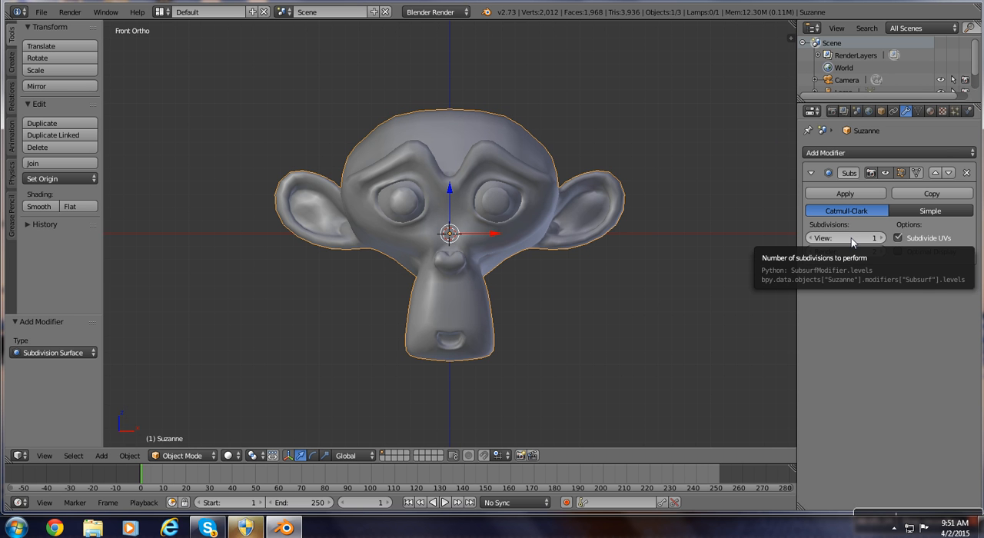
Set the modifier's view subdivisions to 3, raise its render subdivisions by one level and apply the modifier.
drag(851, 238, 876, 238)
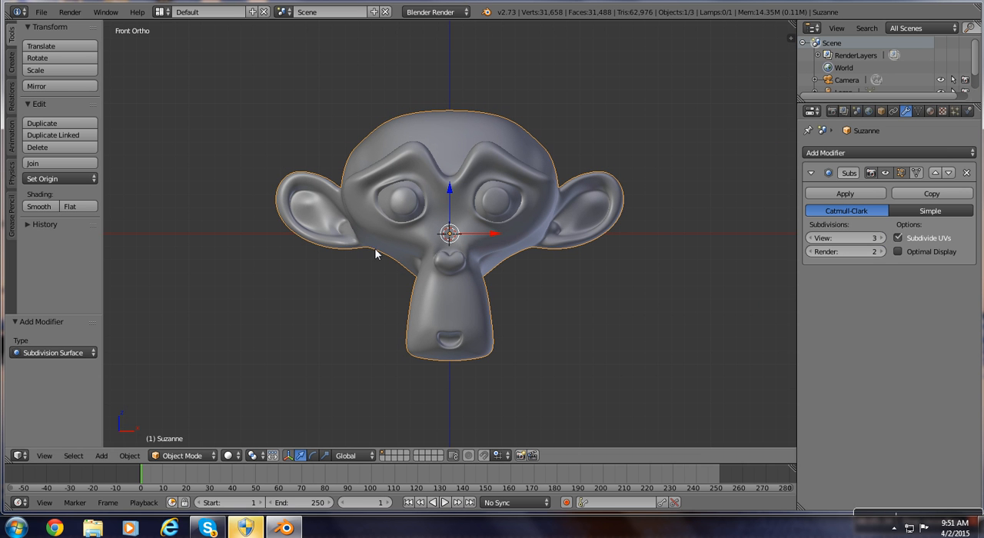
click(882, 252)
click(846, 194)
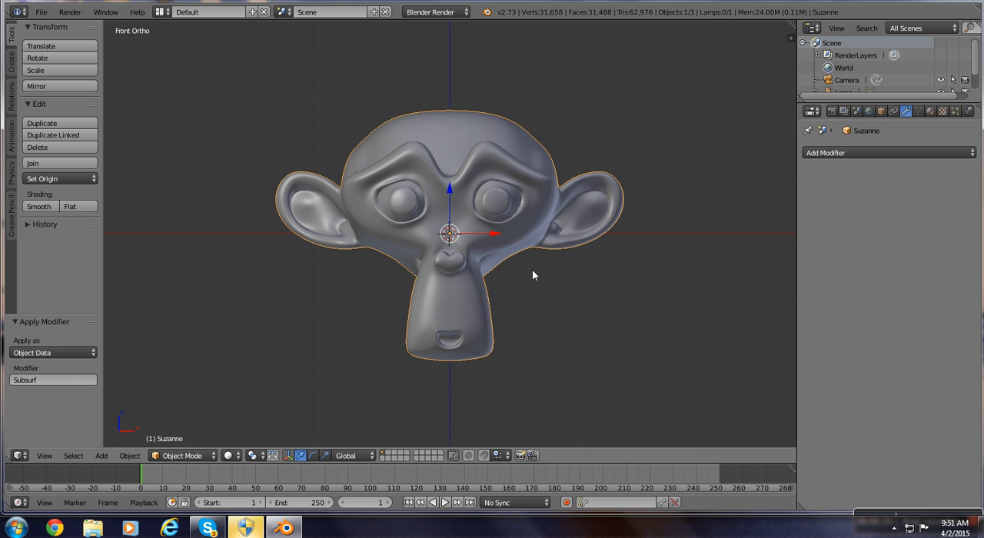
Add a cube mesh at the origin over the monkey head, view it from an angle and delete it again.
key(shift+a)
mouse_move(474, 219)
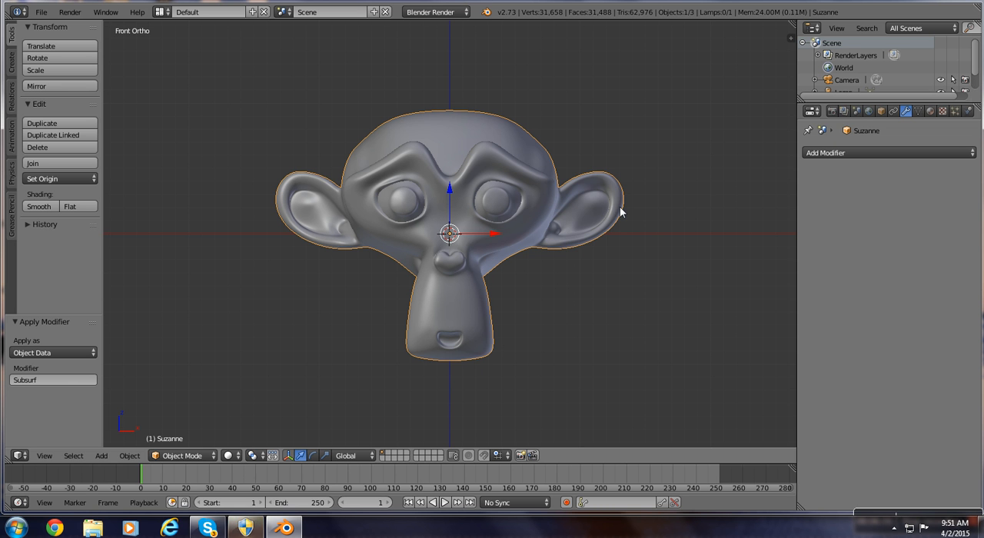
key(shift+a)
mouse_move(620, 206)
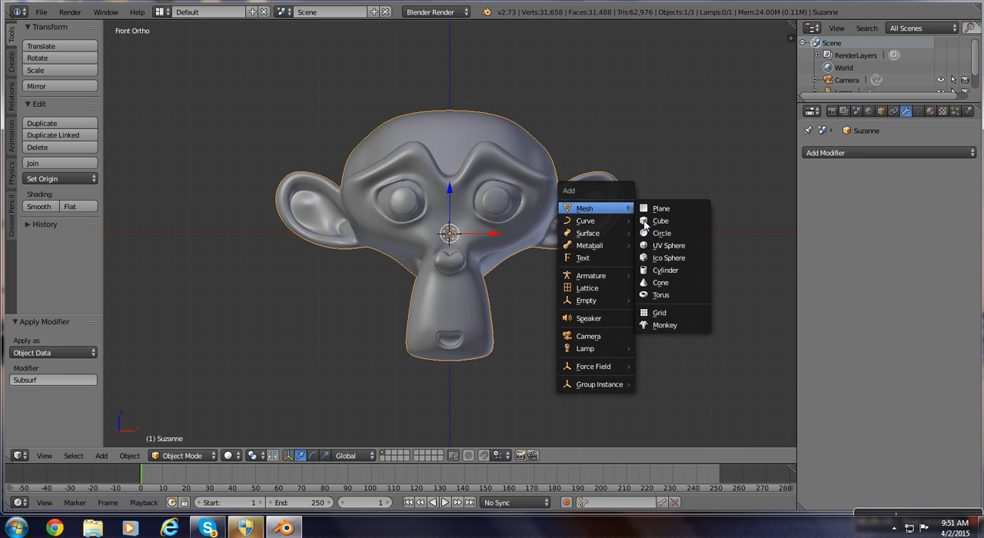
click(650, 222)
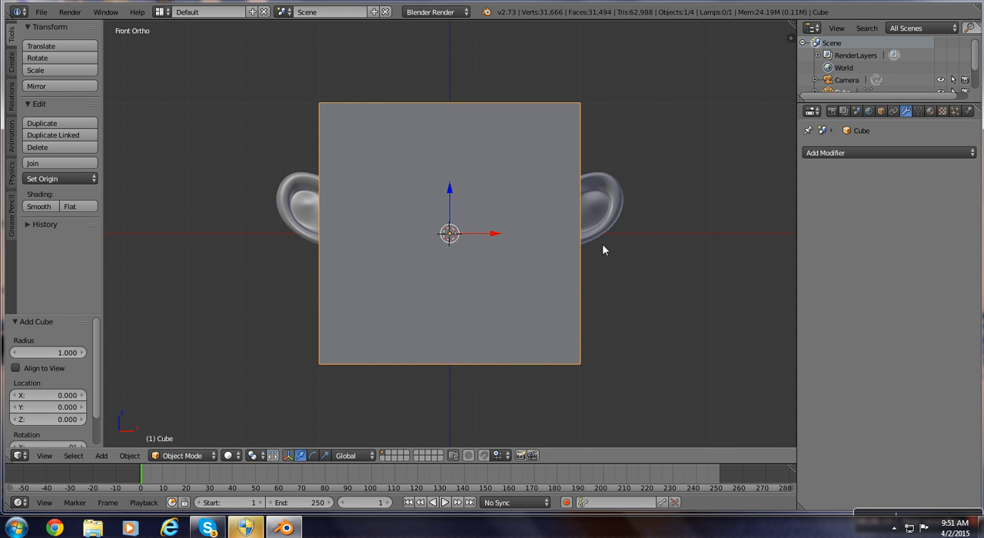
middle_drag(584, 249, 564, 272)
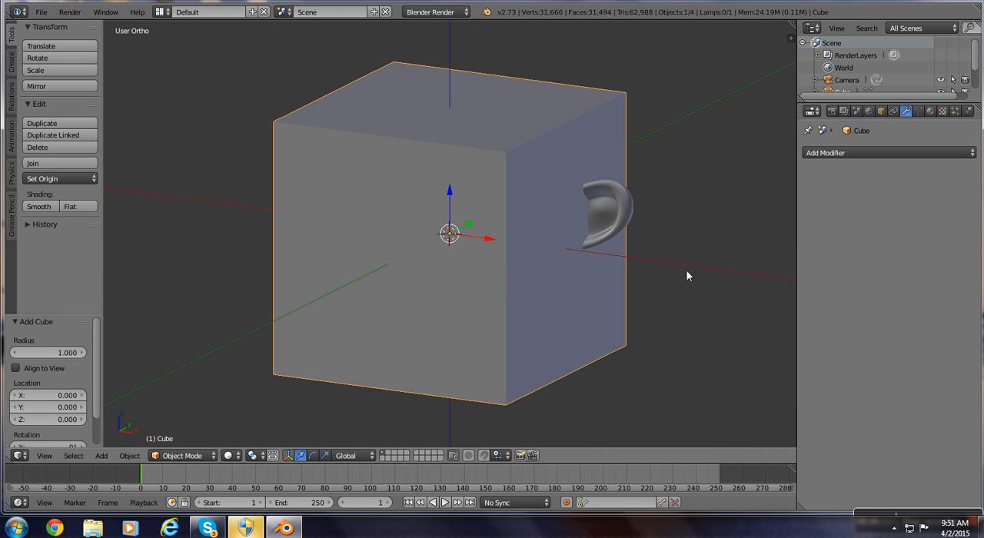
key(x)
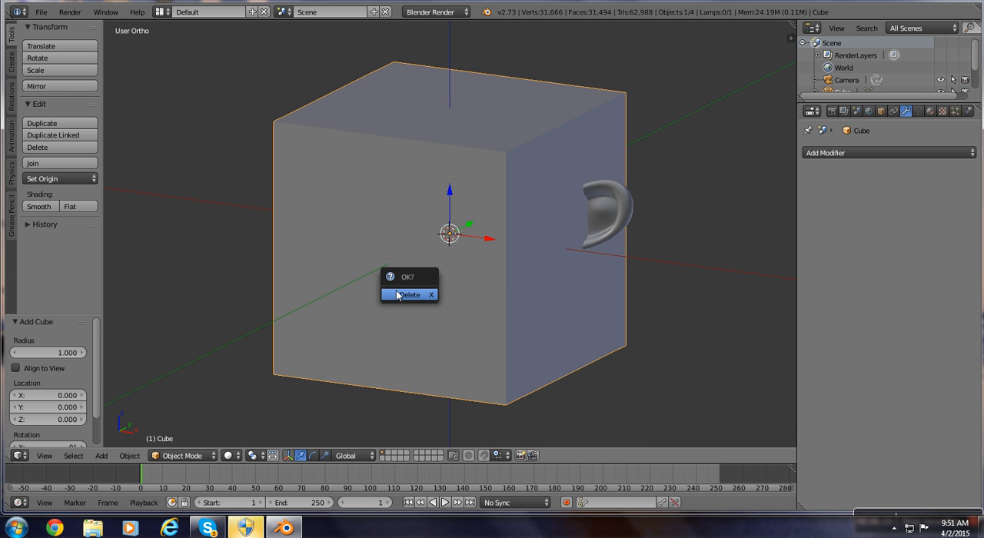
click(398, 296)
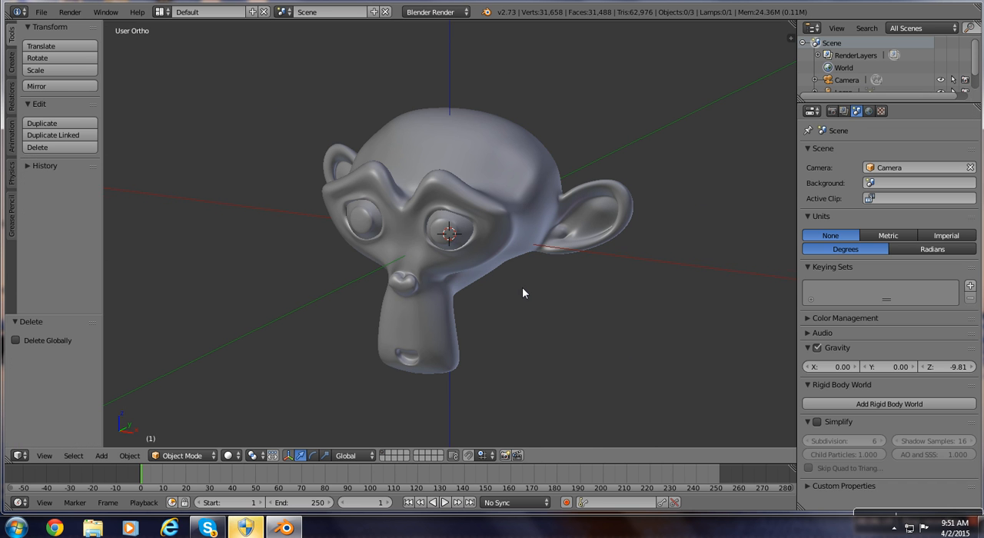
Examine the subdivided monkey head up close from several angles and return to the front orthographic view.
middle_drag(522, 293, 515, 223)
right_click(515, 224)
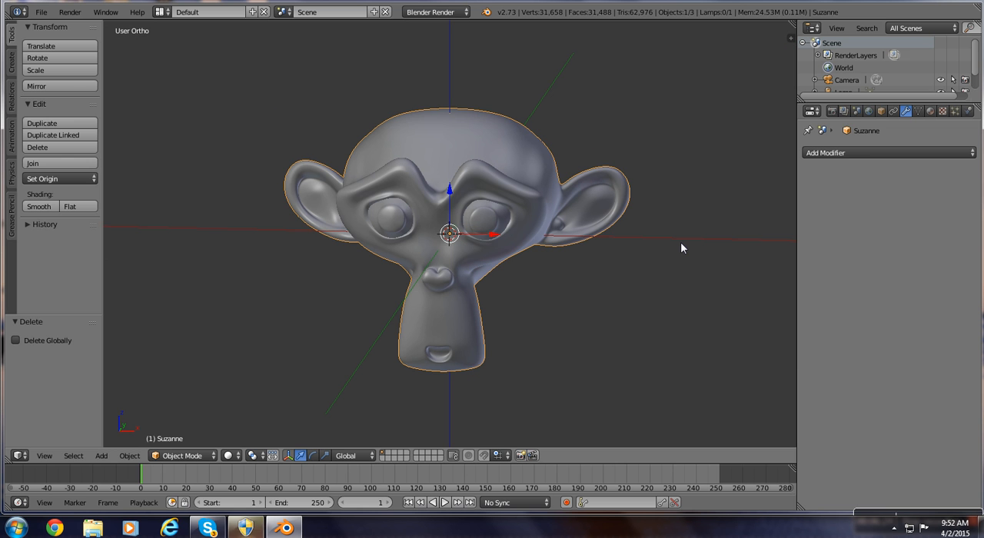
key(ctrl+z)
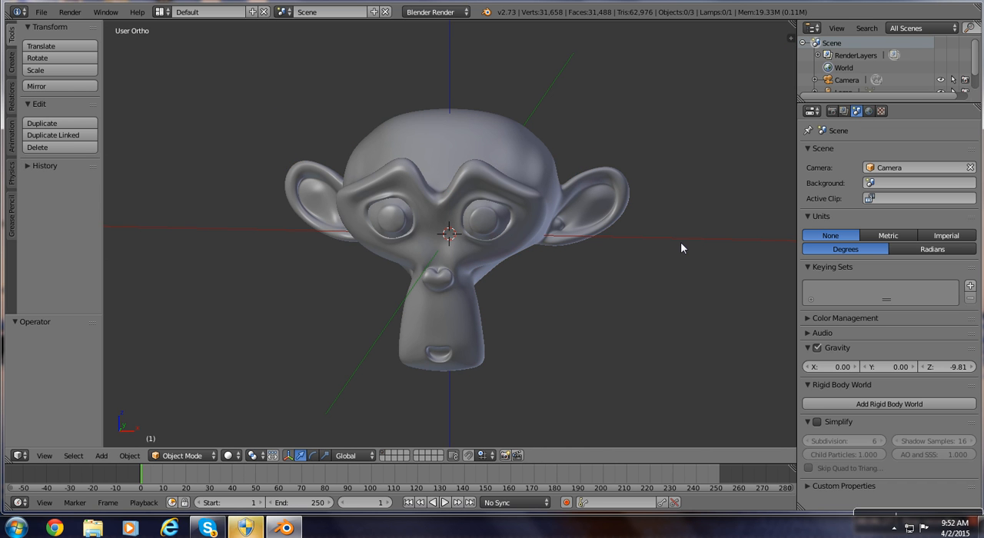
scroll(688, 352, up, 3)
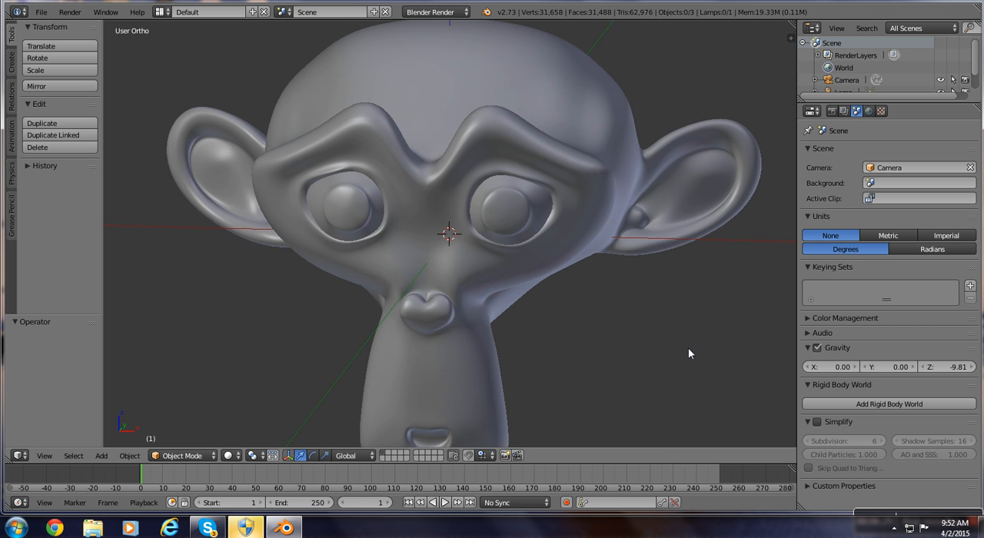
middle_drag(688, 349, 695, 342)
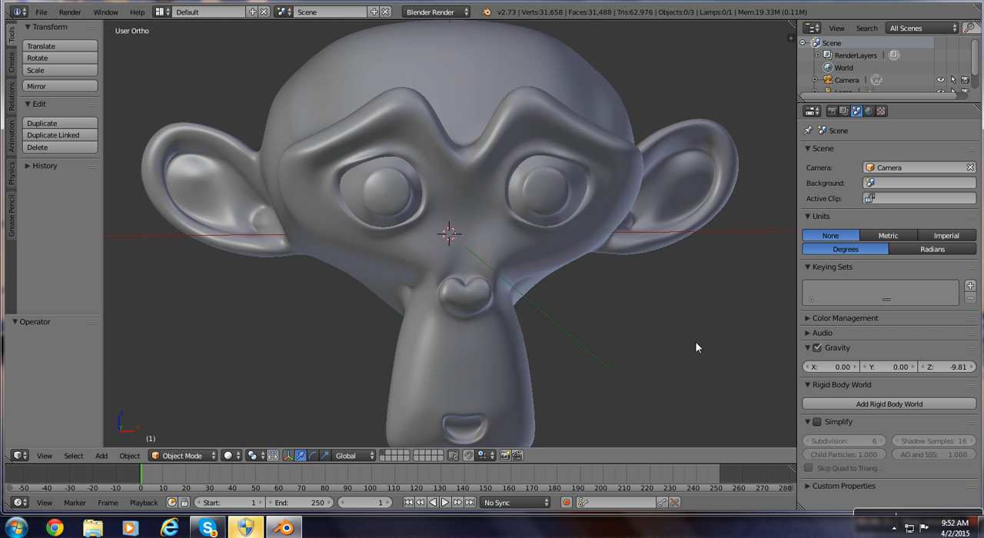
key(KP_1)
scroll(697, 341, down, 3)
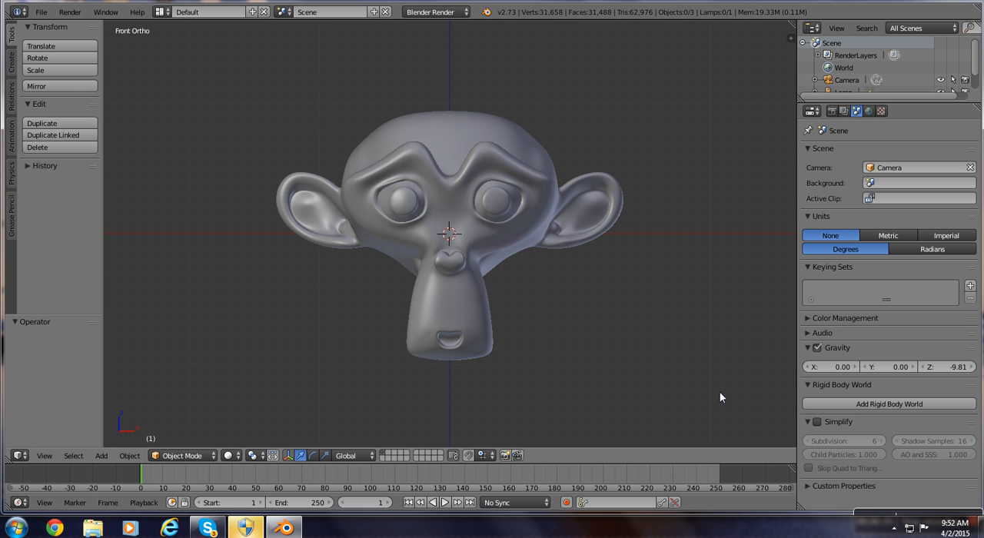
Select the monkey head, give it a new material and set the material's diffuse color to green.
right_click(552, 182)
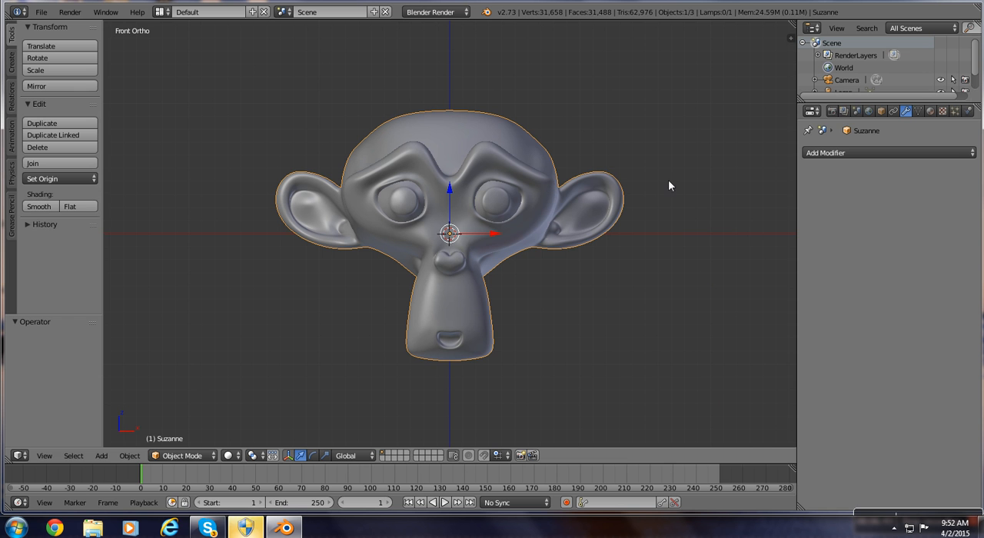
click(932, 111)
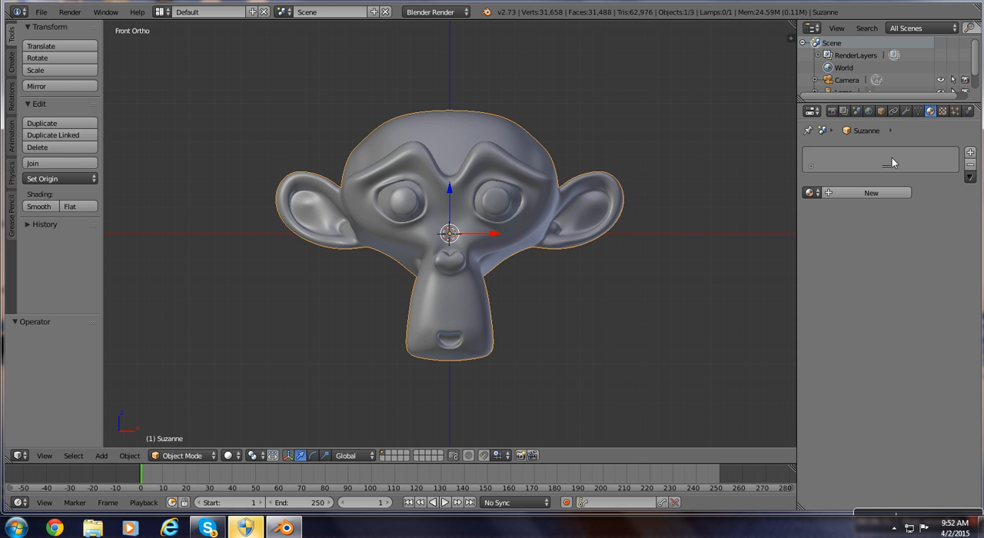
click(886, 193)
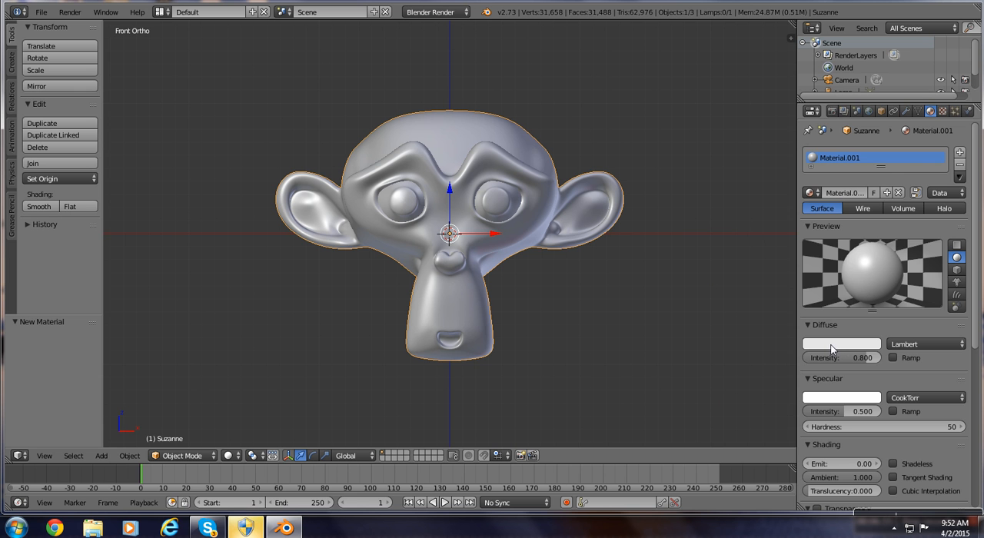
click(831, 346)
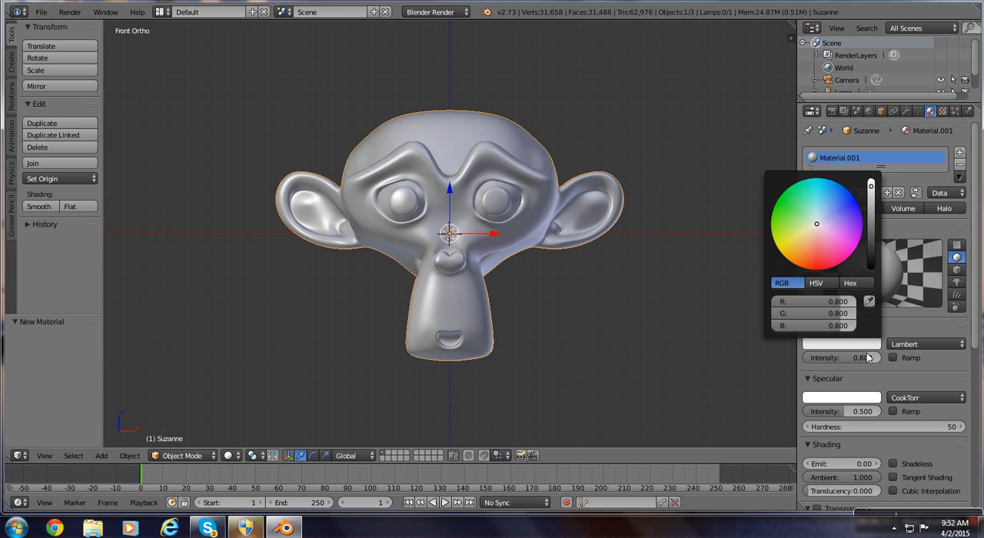
click(826, 348)
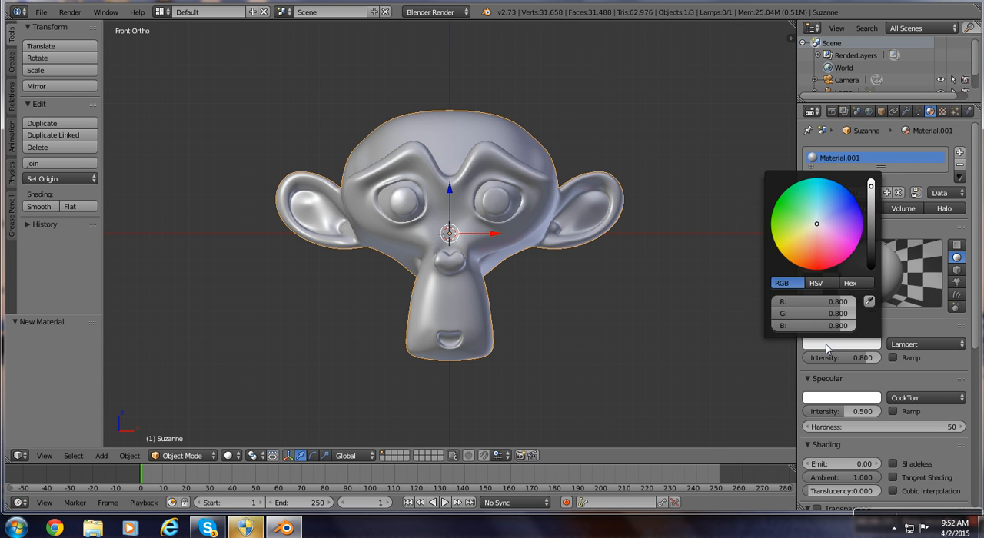
click(796, 189)
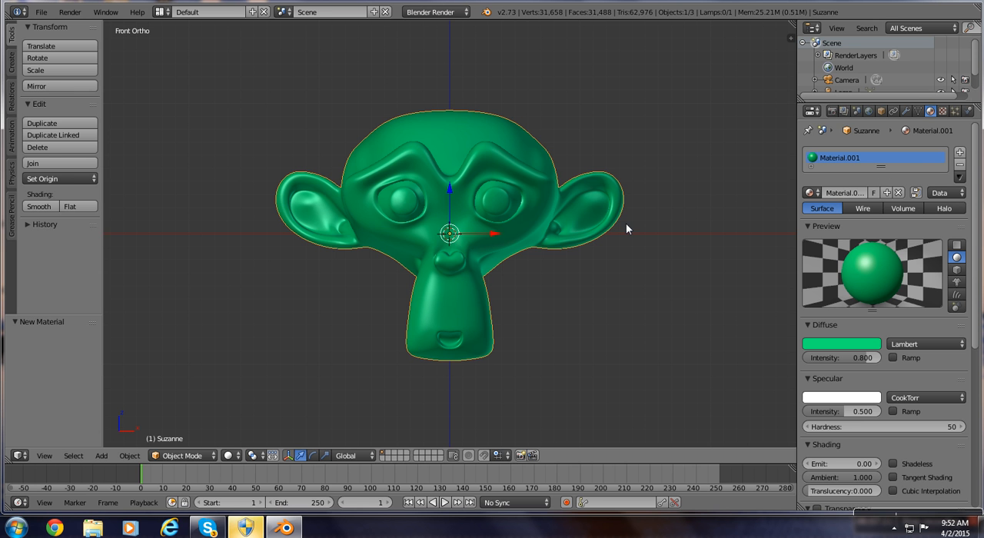
key(Tab)
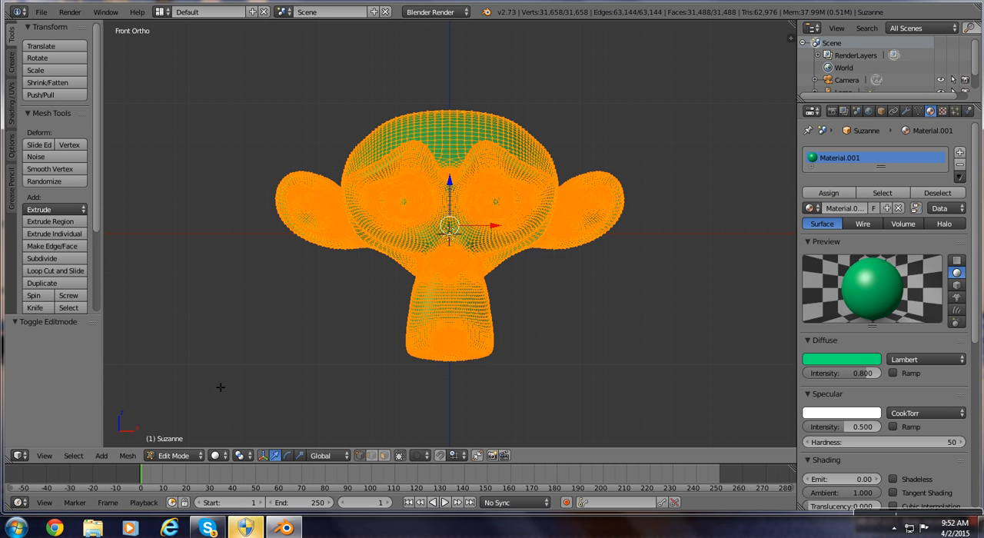
click(175, 456)
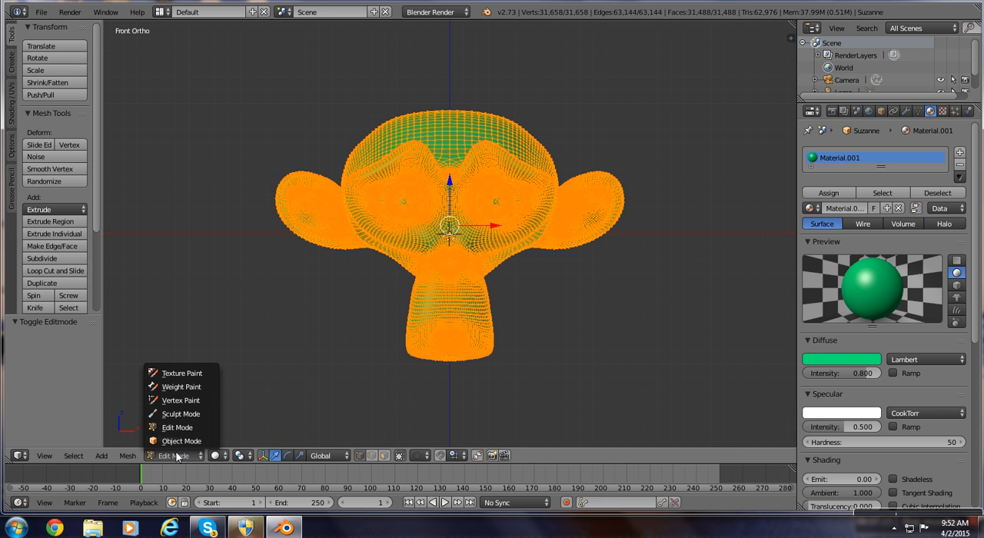
click(178, 442)
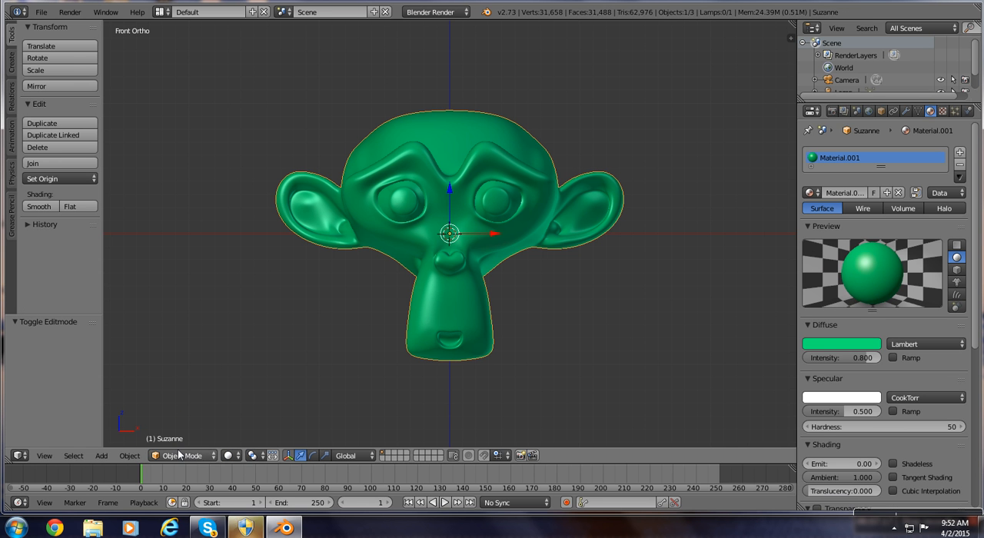
Enter Edit Mode on the monkey, deselect the whole mesh and switch to face selection.
click(180, 456)
click(174, 428)
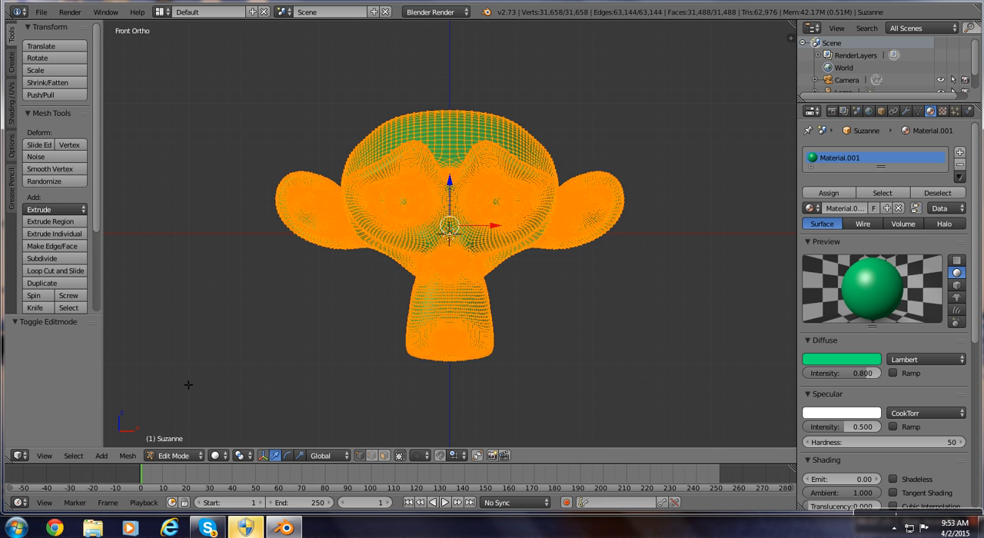
key(a)
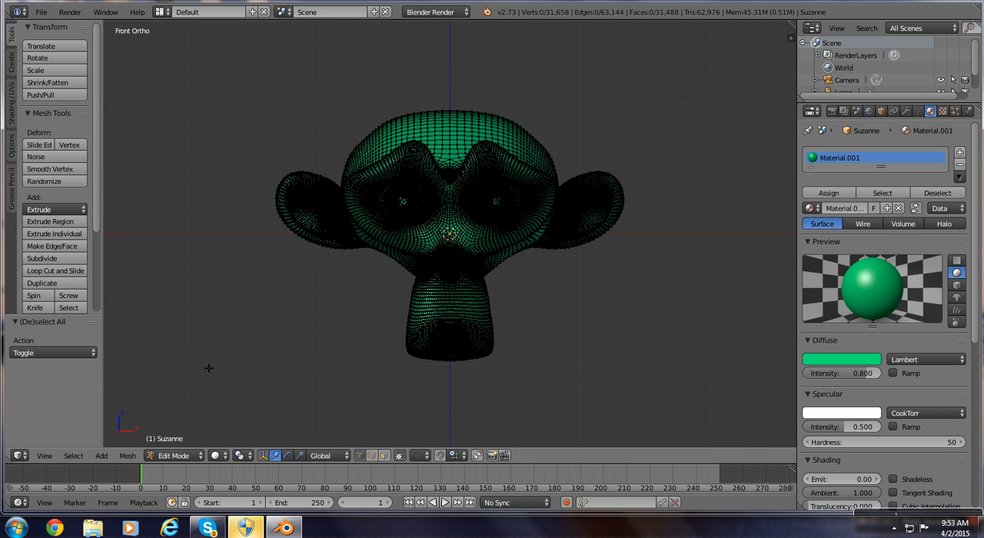
scroll(209, 366, up, 2)
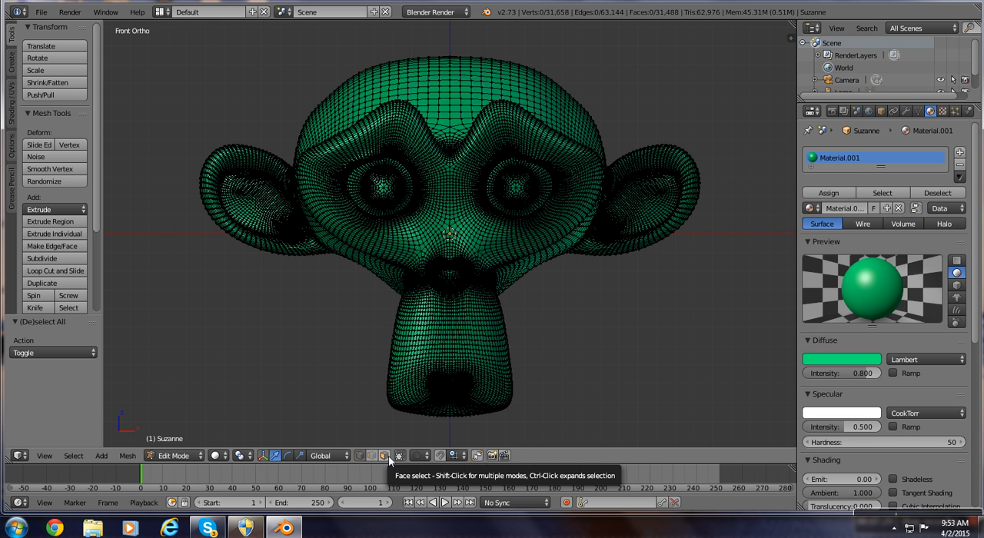
click(390, 456)
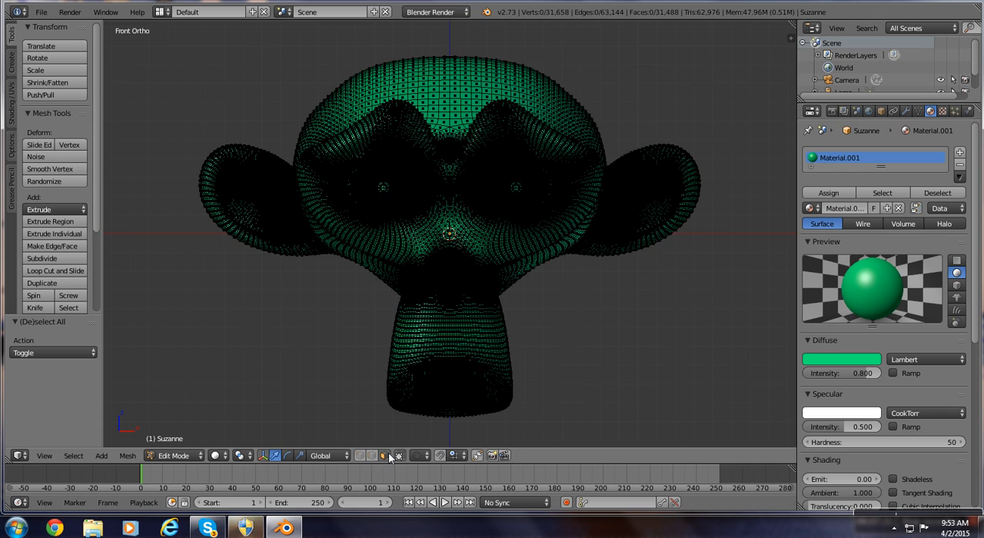
Box-select the upper faces of the monkey head down to about mid-eye level, including the tops of both ears.
scroll(375, 180, up, 5)
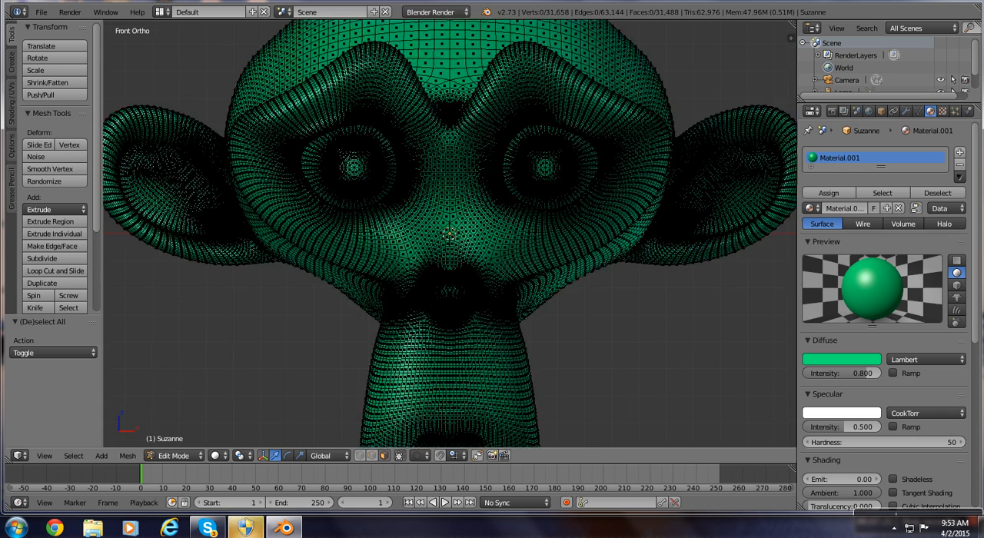
scroll(449, 233, down, 3)
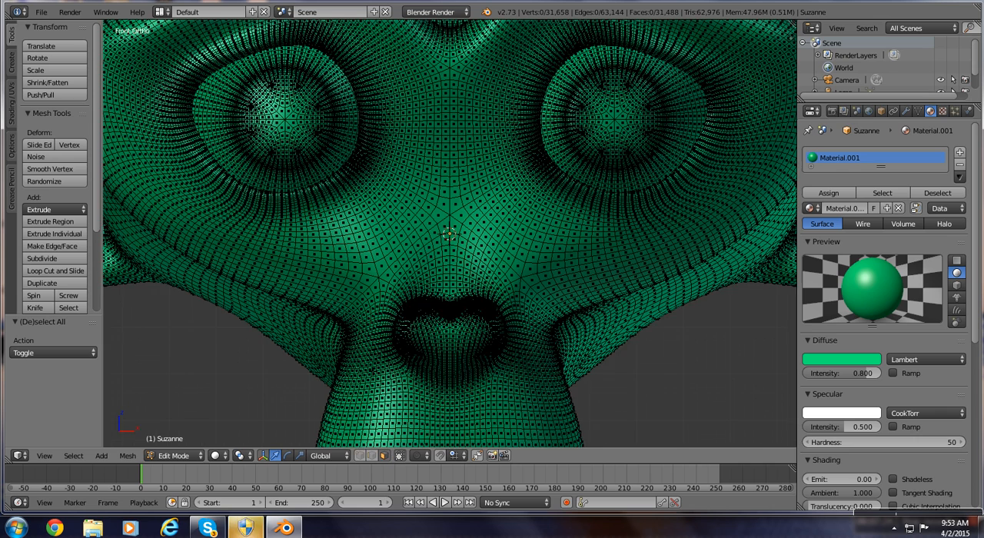
scroll(449, 233, down, 1)
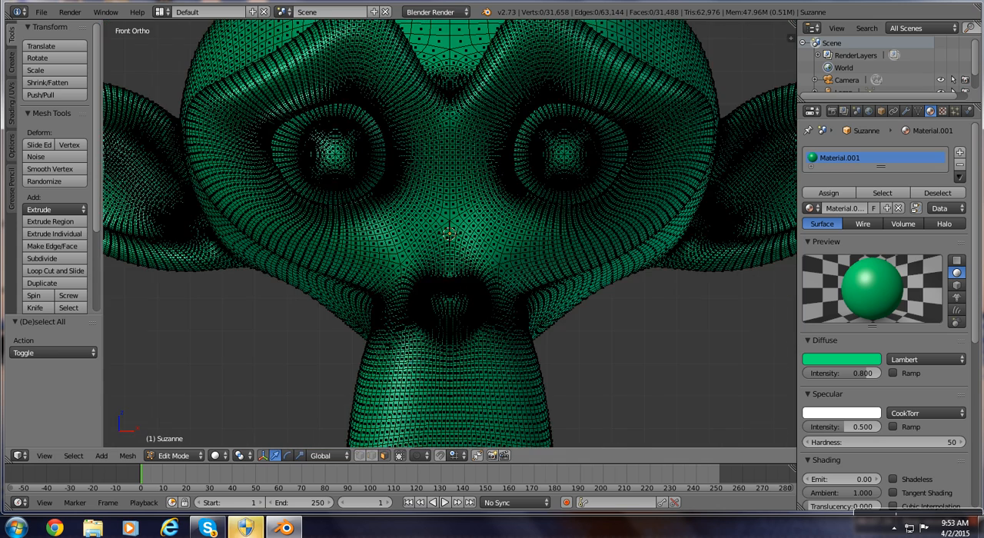
scroll(449, 233, down, 2)
key(b)
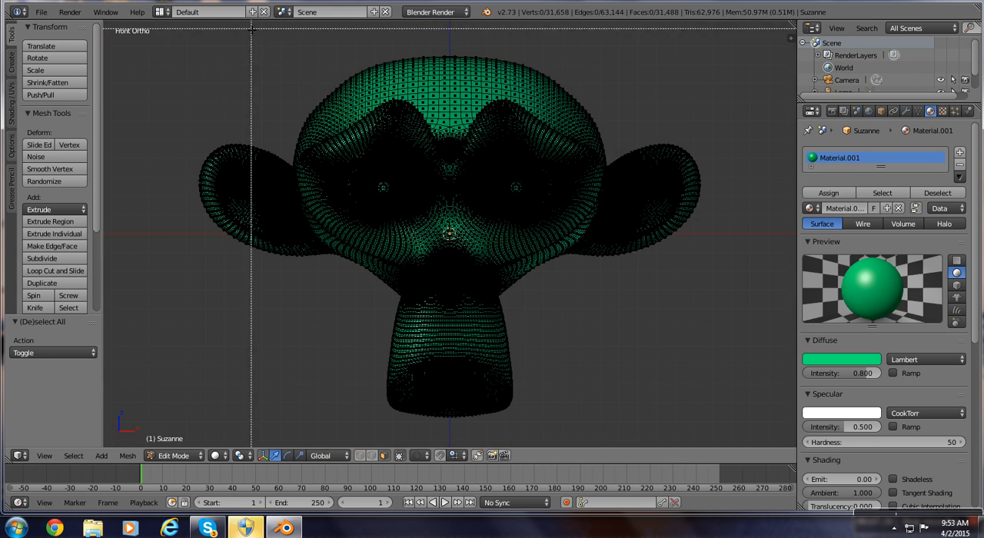
drag(242, 20, 612, 176)
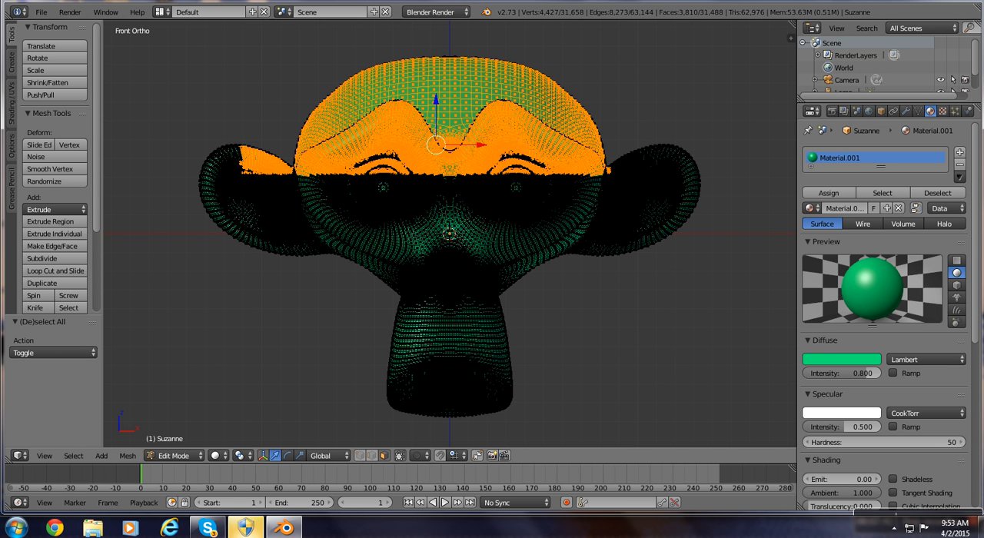
key(b)
drag(152, 97, 728, 180)
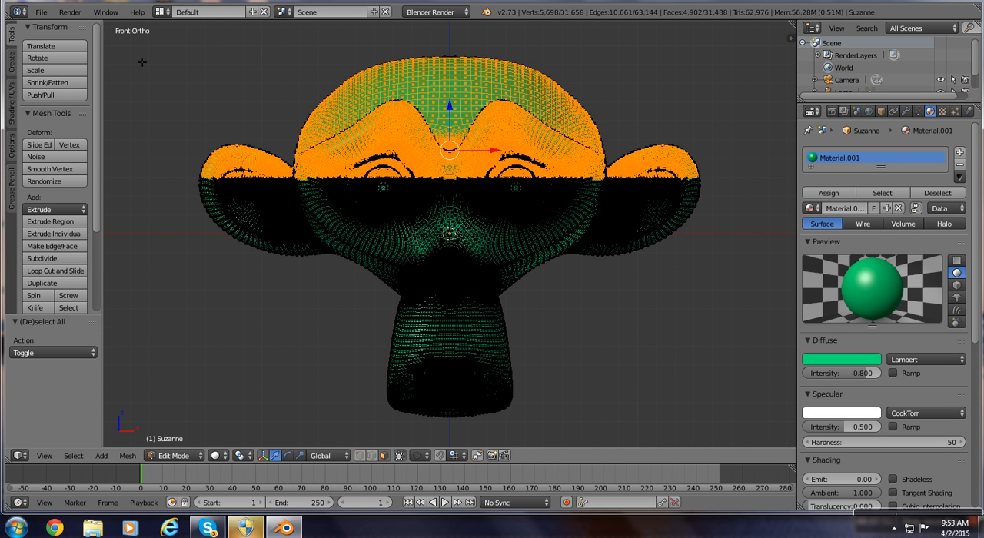
key(b)
drag(140, 55, 730, 188)
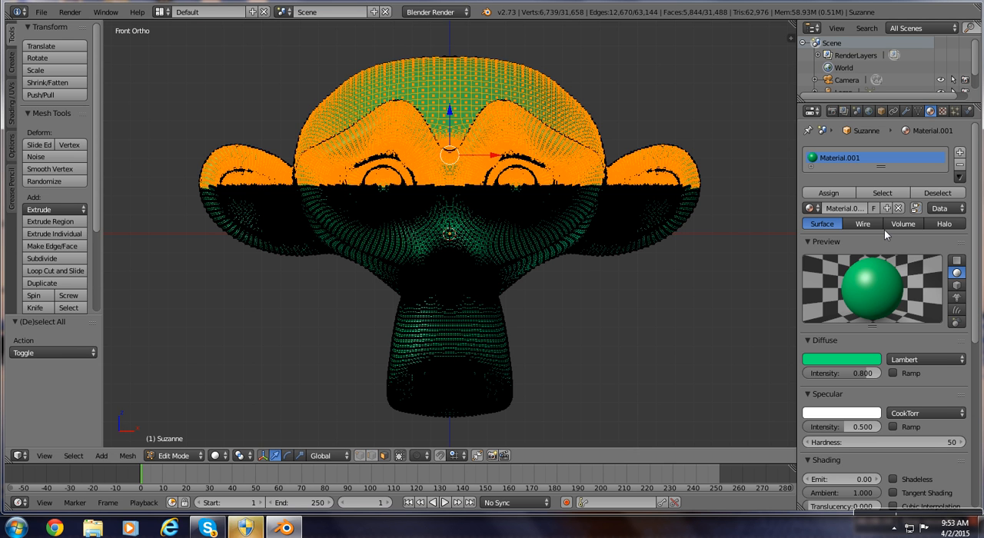
Add a second material slot with a new red material, assign it to the selected upper faces and clear the selection.
click(959, 154)
click(850, 210)
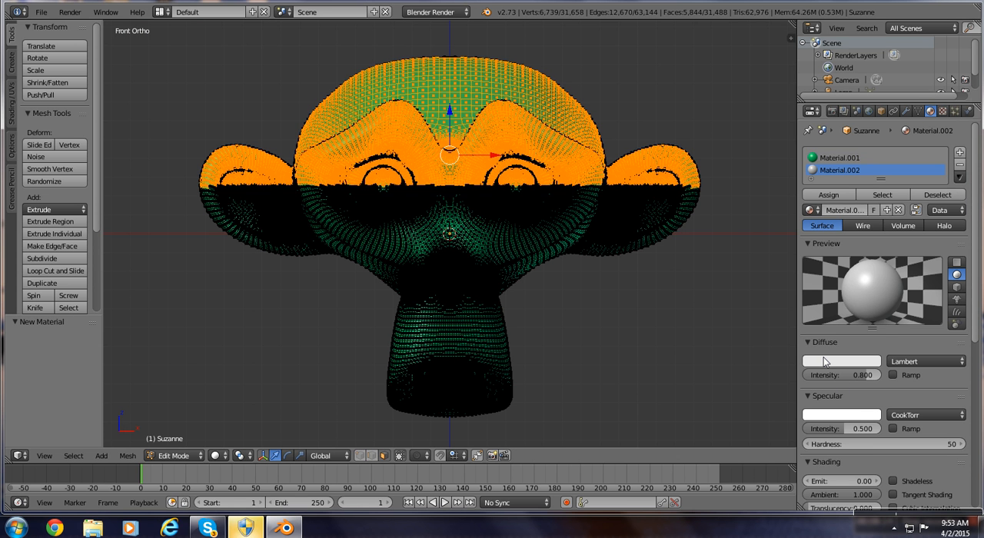
click(842, 361)
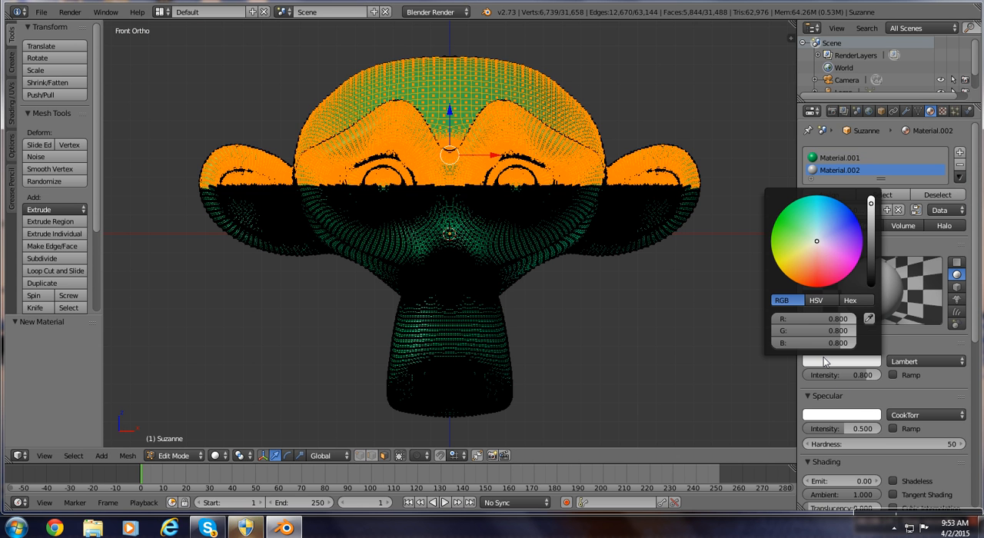
click(820, 284)
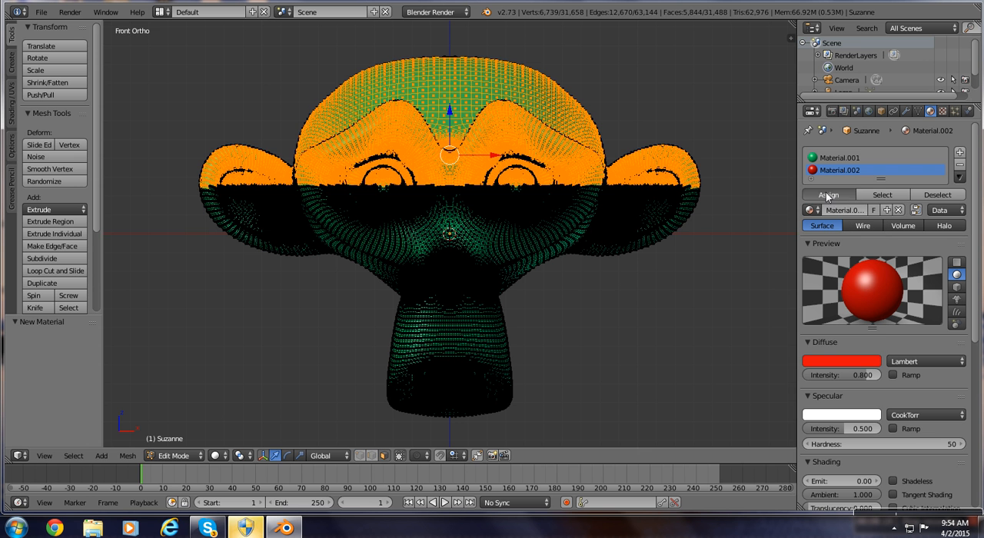
click(827, 195)
key(a)
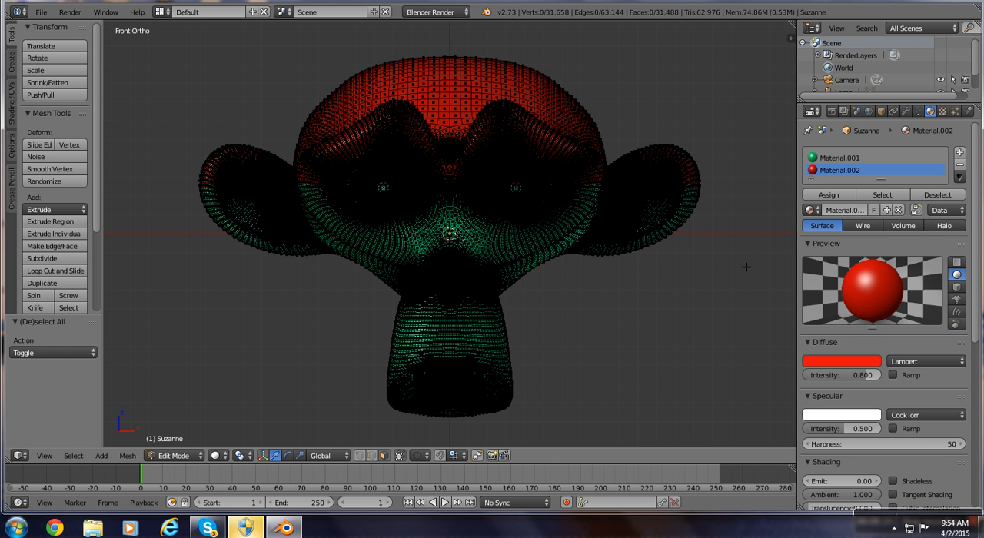
Return to Object Mode and examine the two-colored monkey head from different angles.
middle_drag(748, 268, 740, 307)
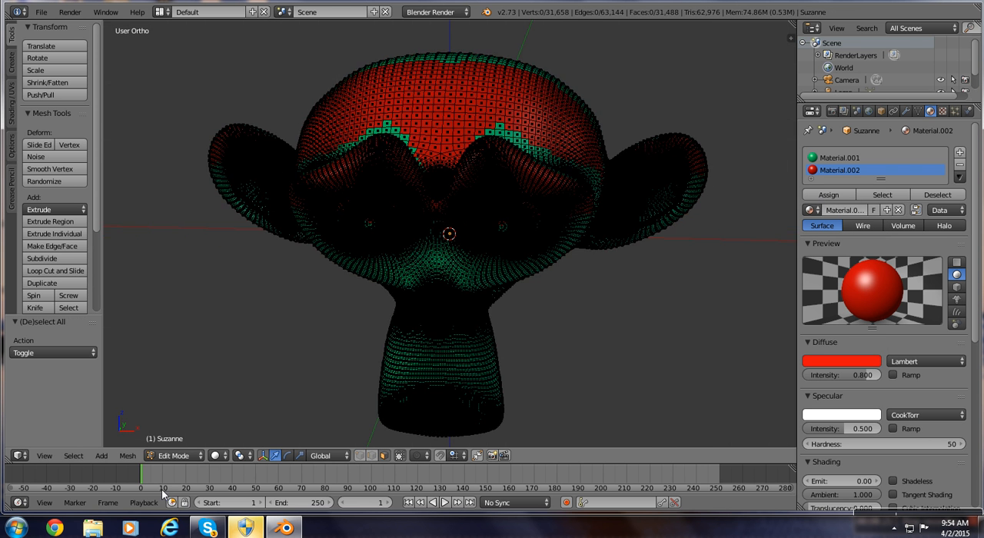
click(174, 455)
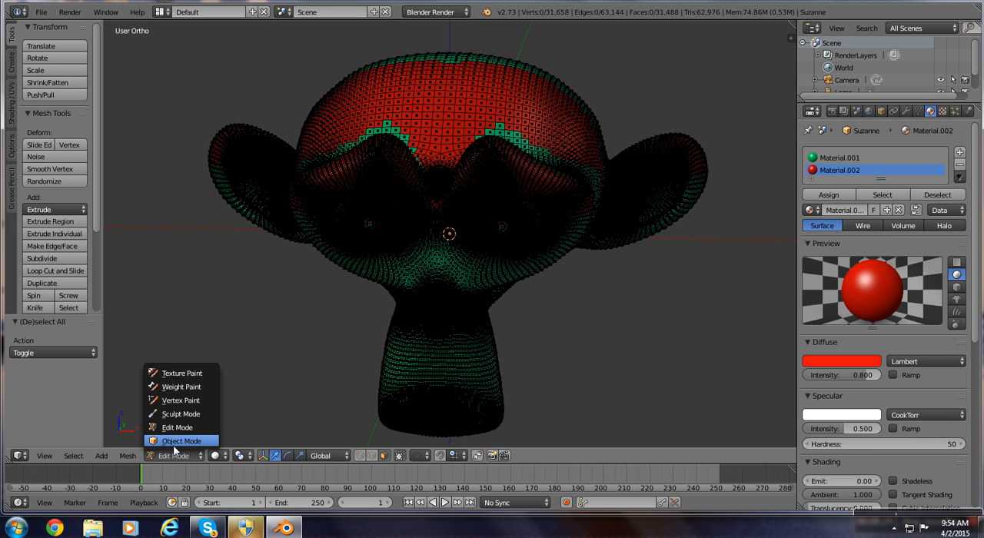
click(182, 441)
middle_drag(246, 408, 238, 263)
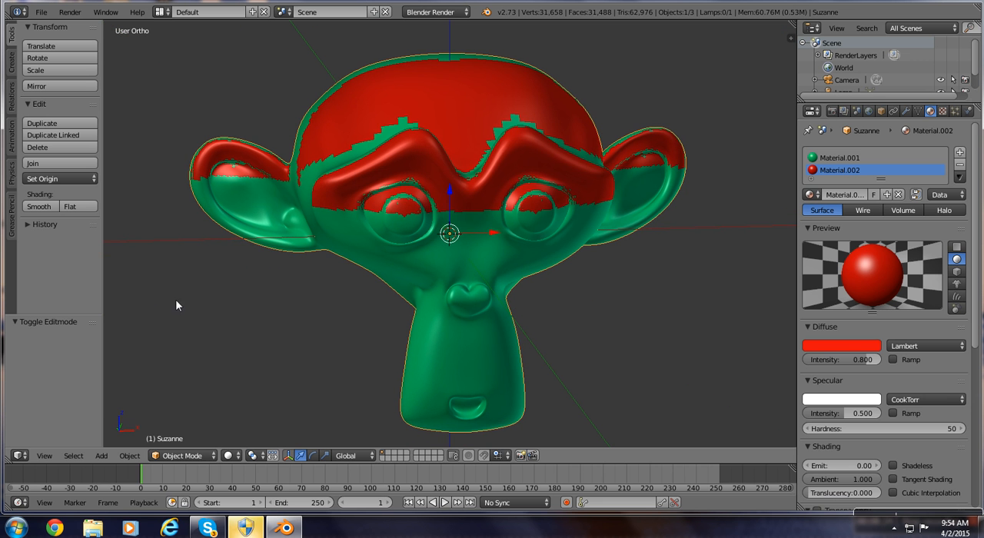
In Edit Mode and front view, box-select the faces of the lower muzzle, assign Material.002 to them and deselect.
click(171, 459)
click(184, 428)
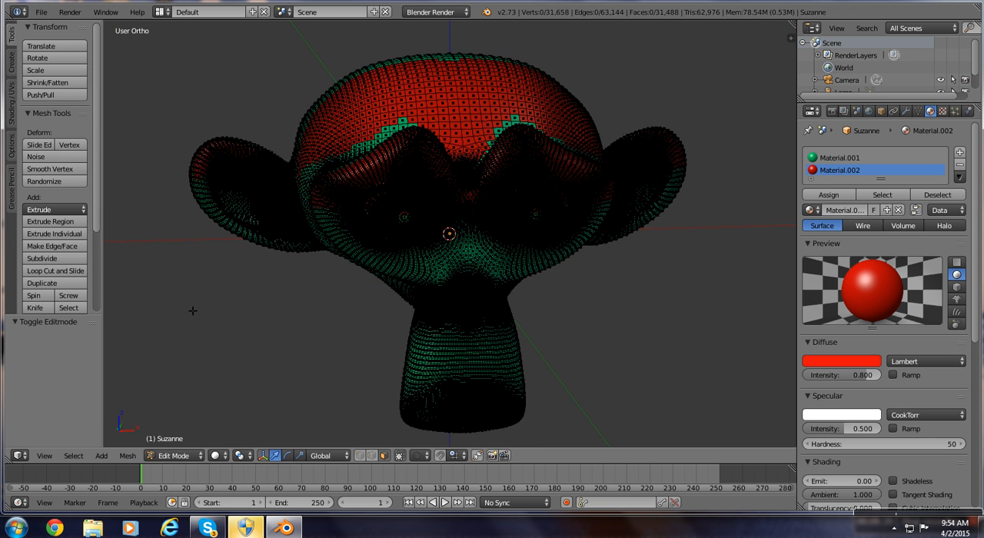
key(KP_1)
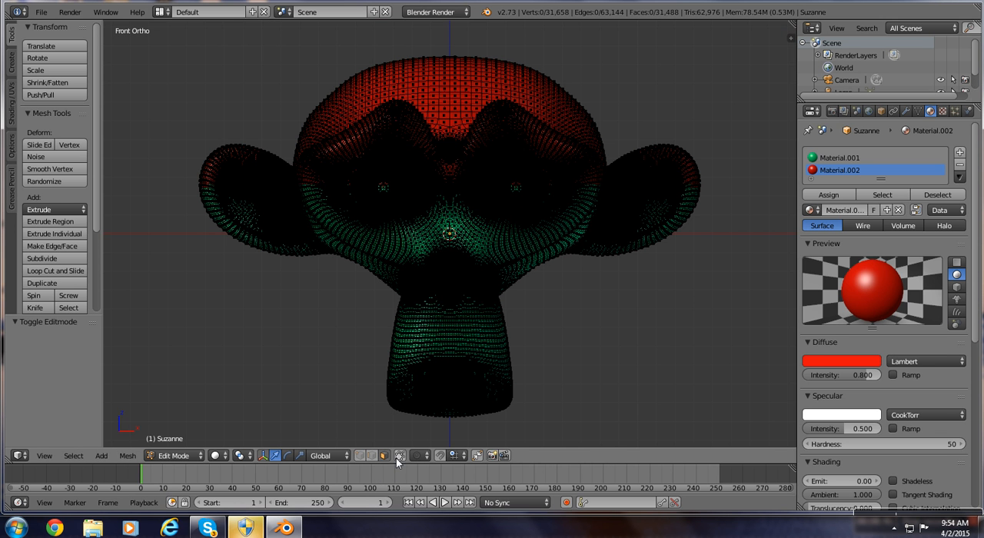
key(b)
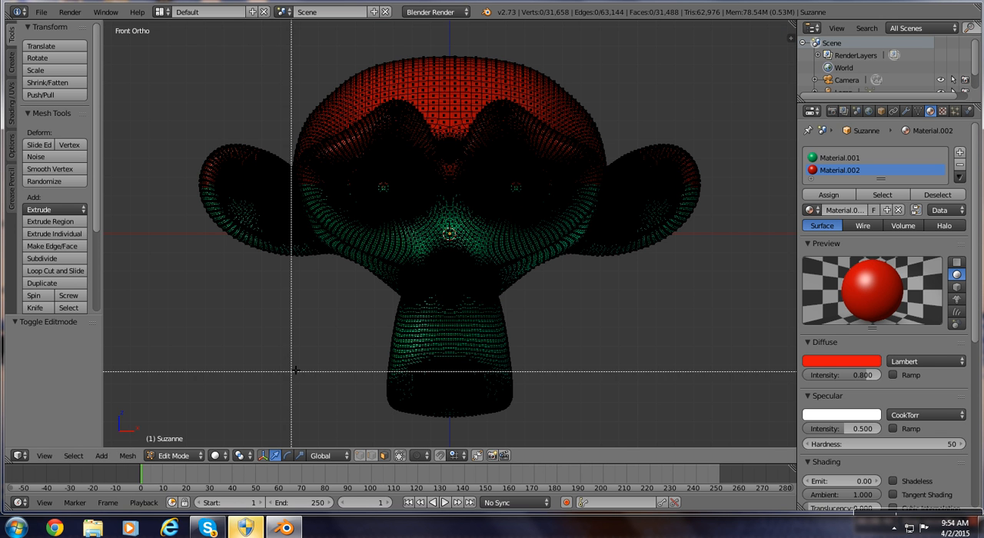
drag(299, 359, 573, 433)
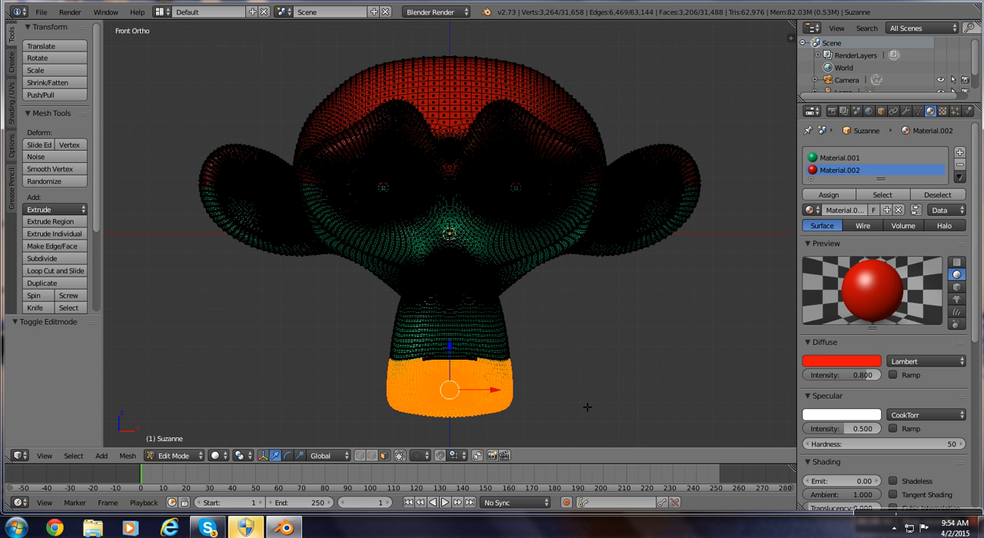
click(830, 195)
key(a)
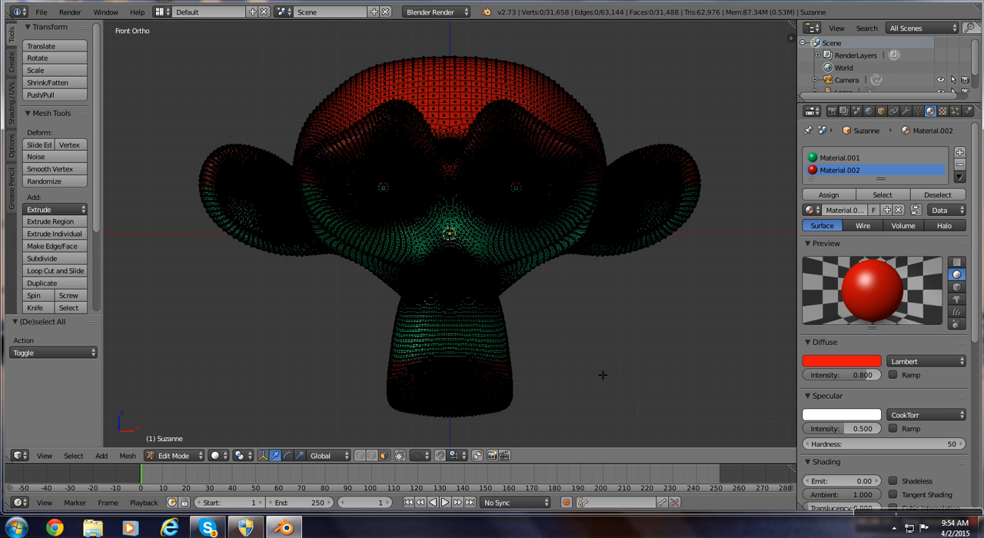
Switch to Object Mode and inspect the red areas of the monkey head from the side, back and above.
key(Tab)
mouse_move(605, 369)
middle_down()
mouse_move(569, 357)
mouse_move(393, 361)
mouse_move(402, 347)
middle_up()
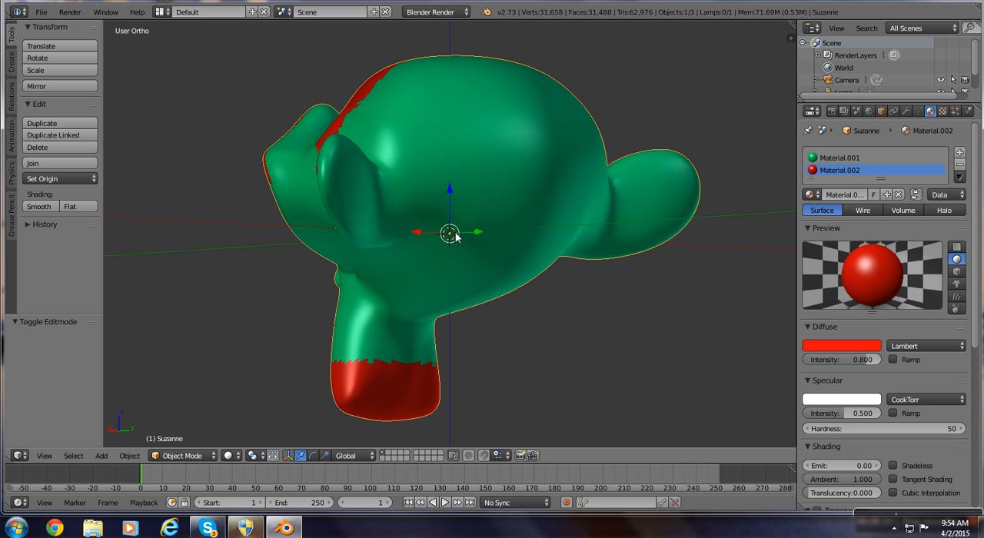
middle_drag(451, 99, 507, 213)
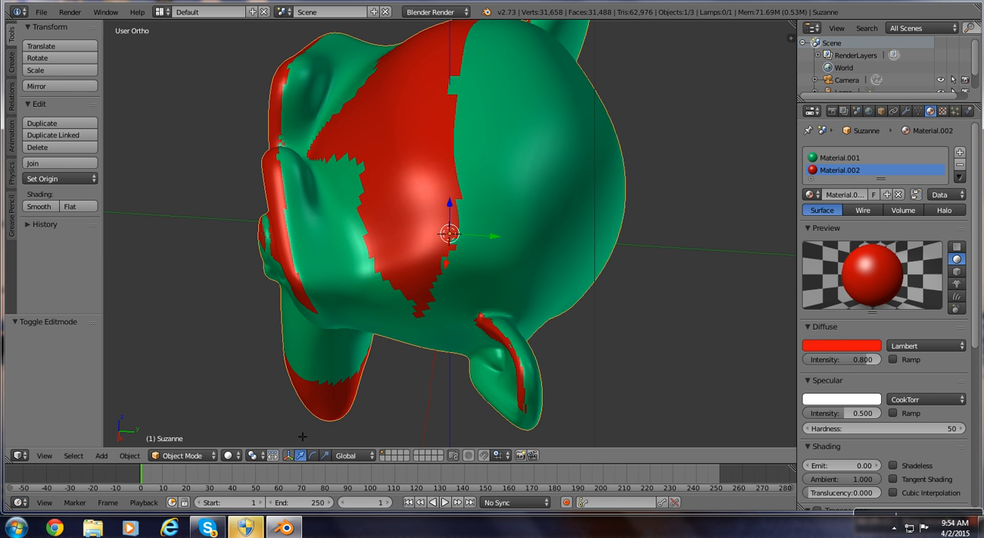
In Edit Mode, limit the selection of the monkey mesh to visible geometry.
key(Tab)
key(Tab)
key(Tab)
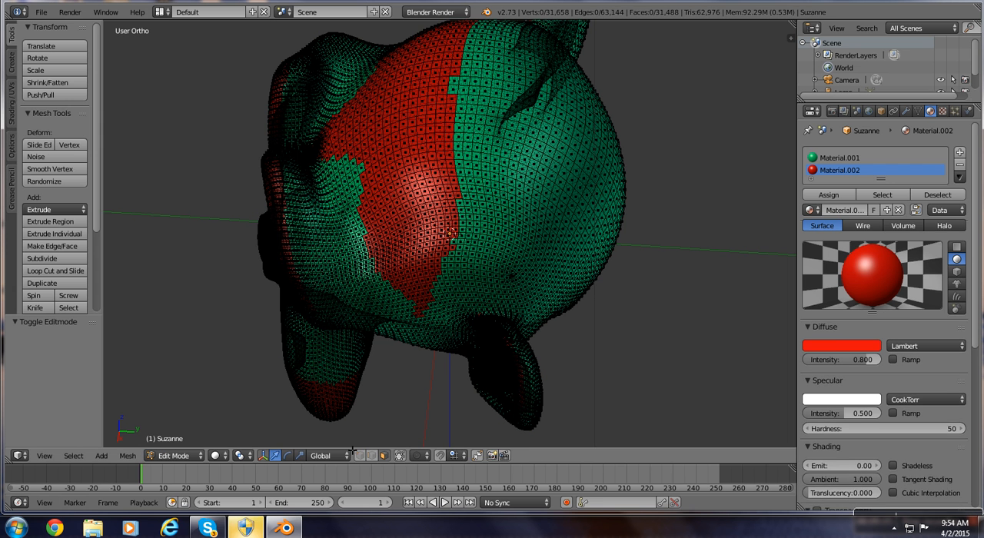
click(399, 456)
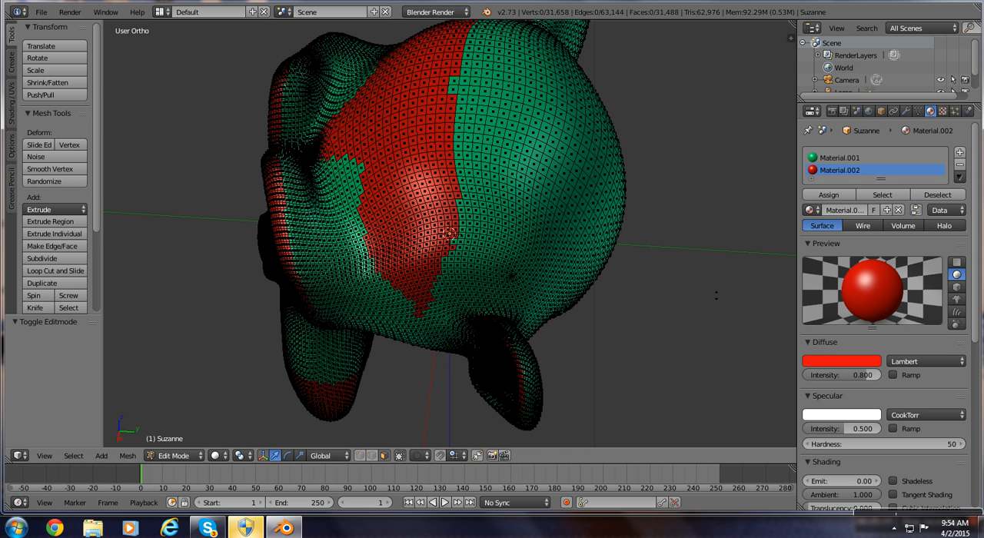
Select the entire monkey mesh and subdivide it twice with one cut each time.
scroll(62, 196, down, 4)
scroll(381, 281, up, 1)
middle_drag(381, 281, 556, 189)
scroll(449, 233, up, 2)
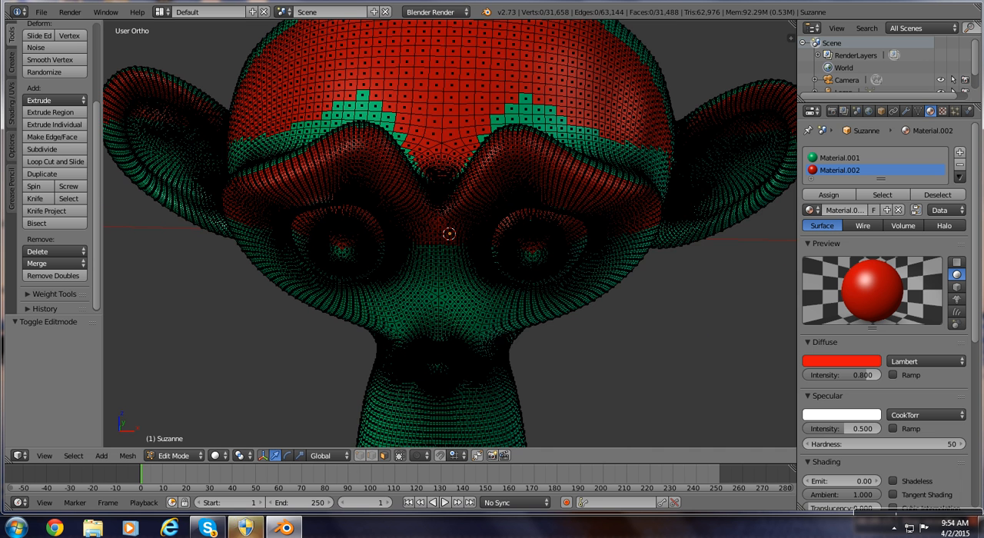
click(59, 150)
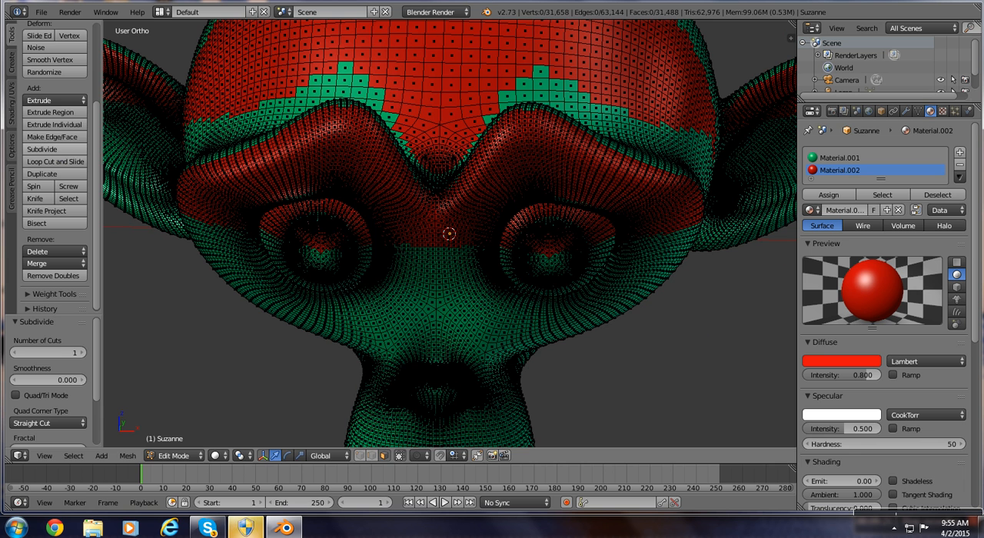
key(a)
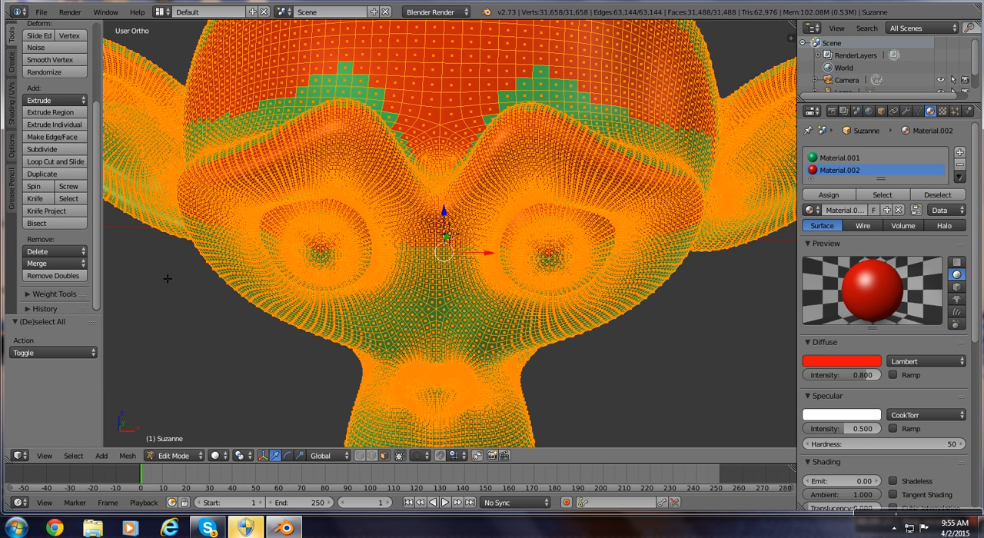
click(44, 151)
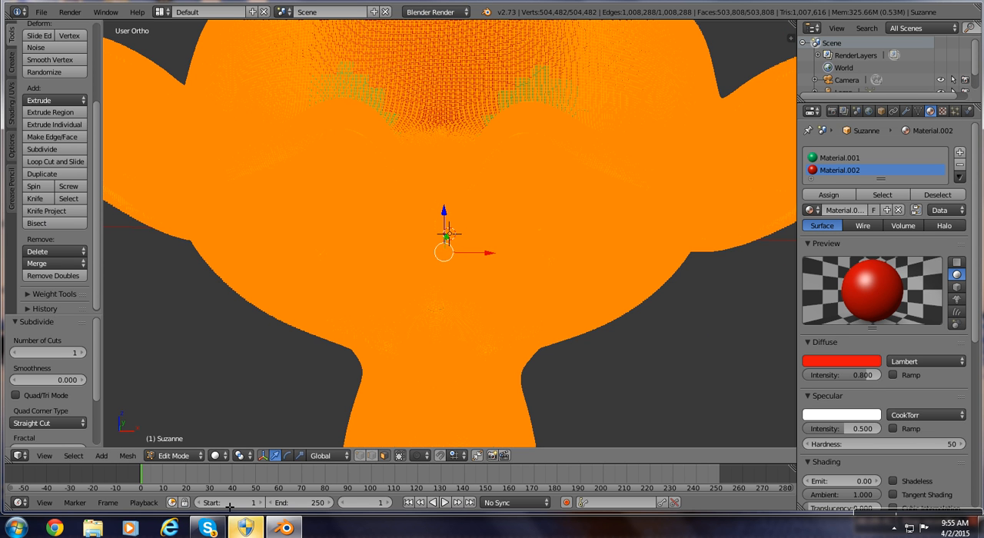
click(268, 323)
scroll(589, 184, down, 1)
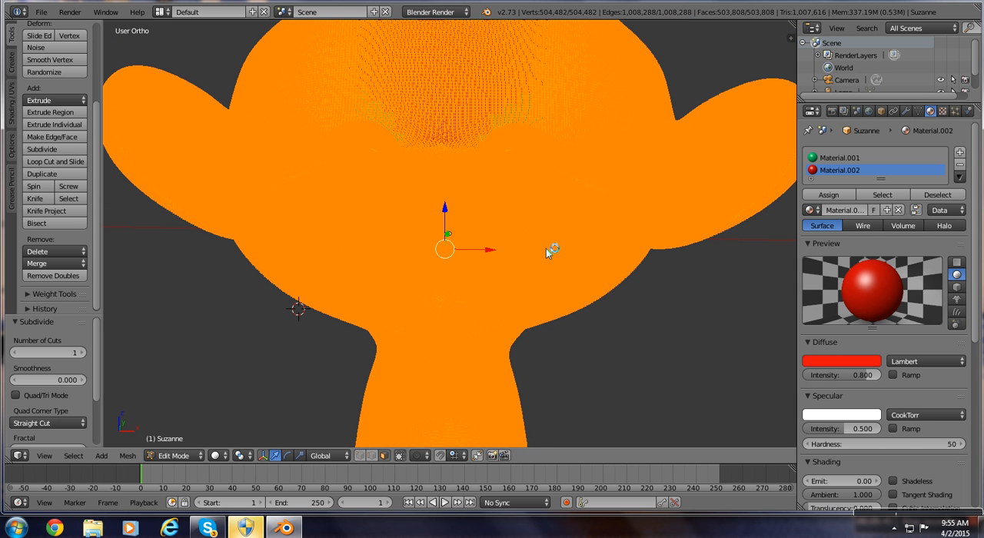
Return to Object Mode and examine the color borders on the subdivided monkey head up close and from afar.
key(Tab)
scroll(545, 242, up, 1)
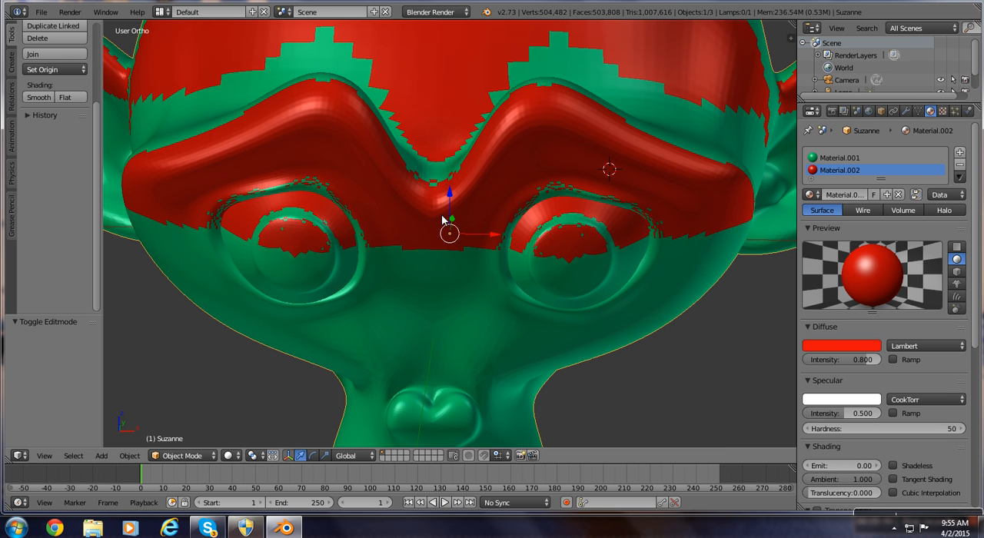
scroll(443, 221, down, 1)
scroll(625, 267, down, 1)
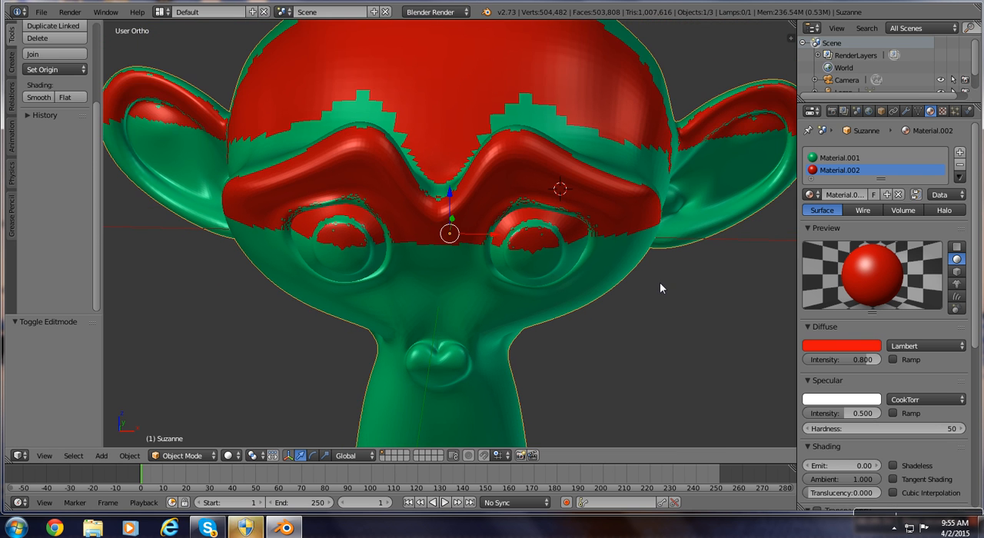
scroll(667, 292, down, 2)
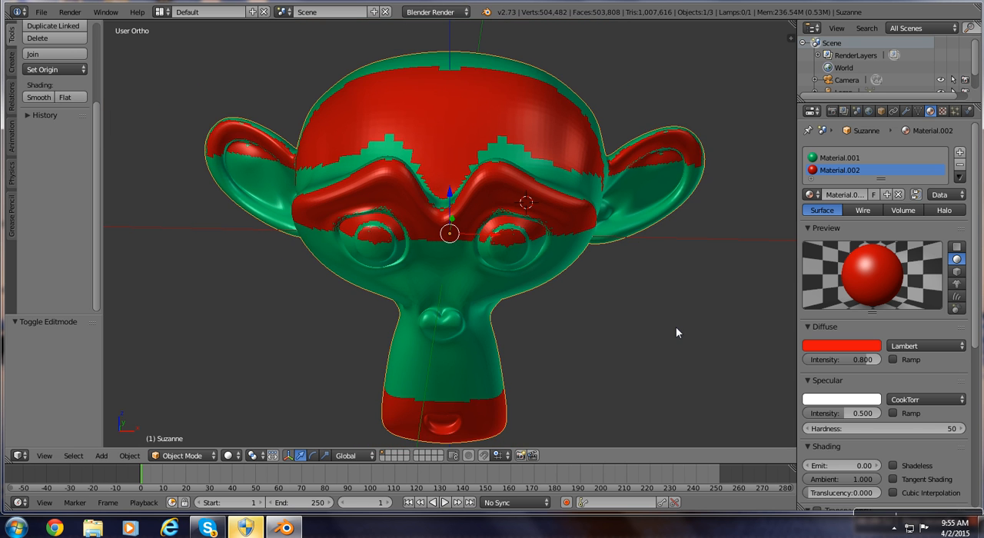
scroll(680, 332, down, 1)
scroll(119, 315, down, 1)
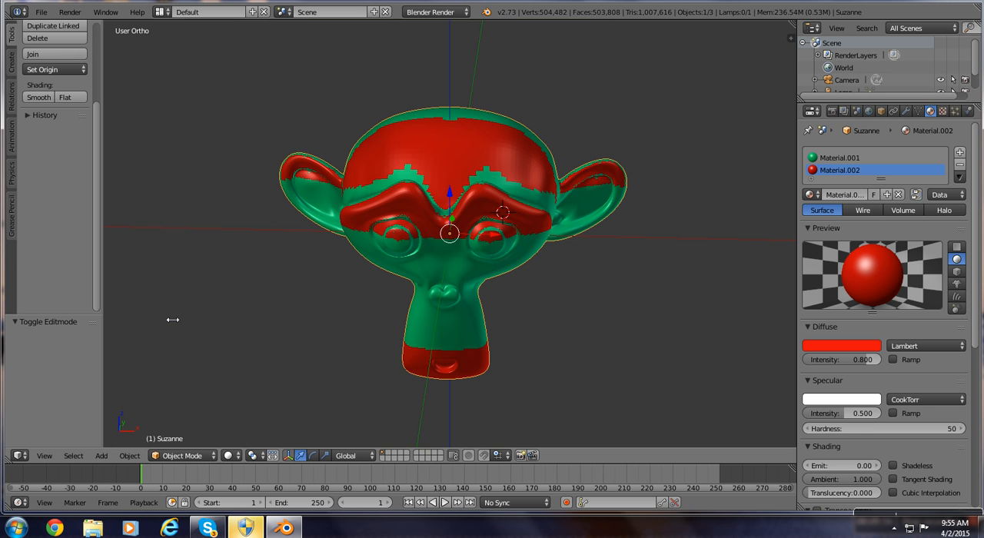
Widen the tool shelf, hide it and bring it back.
drag(104, 261, 230, 260)
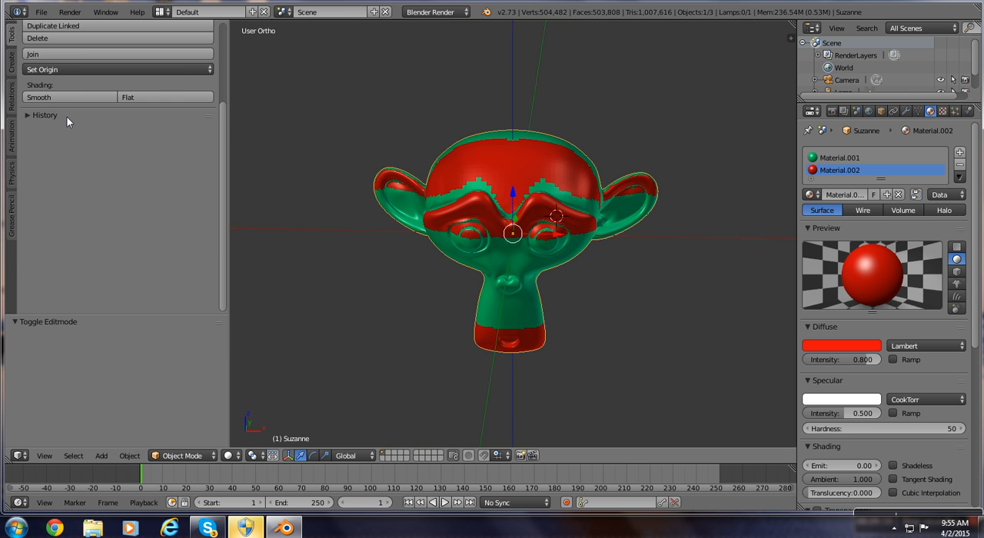
key(t)
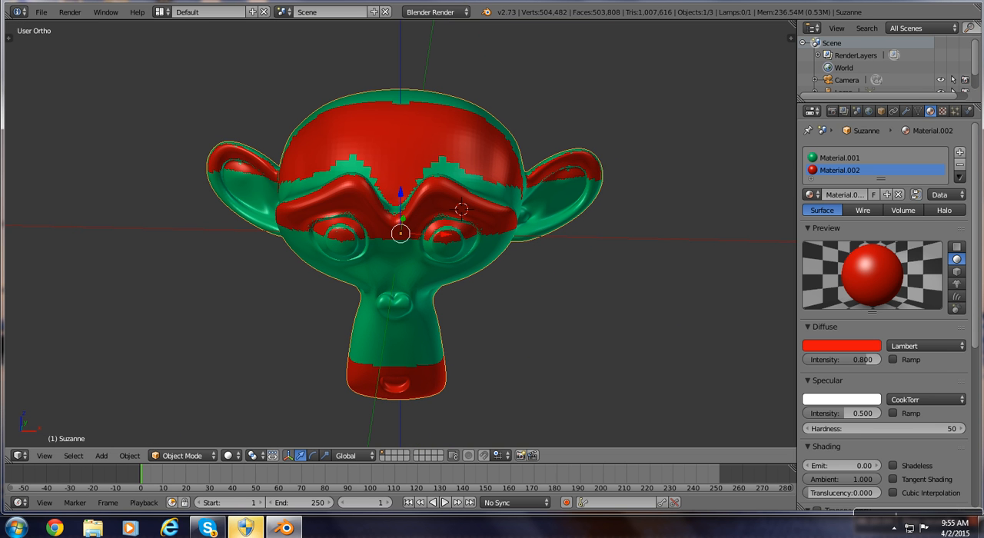
key(t)
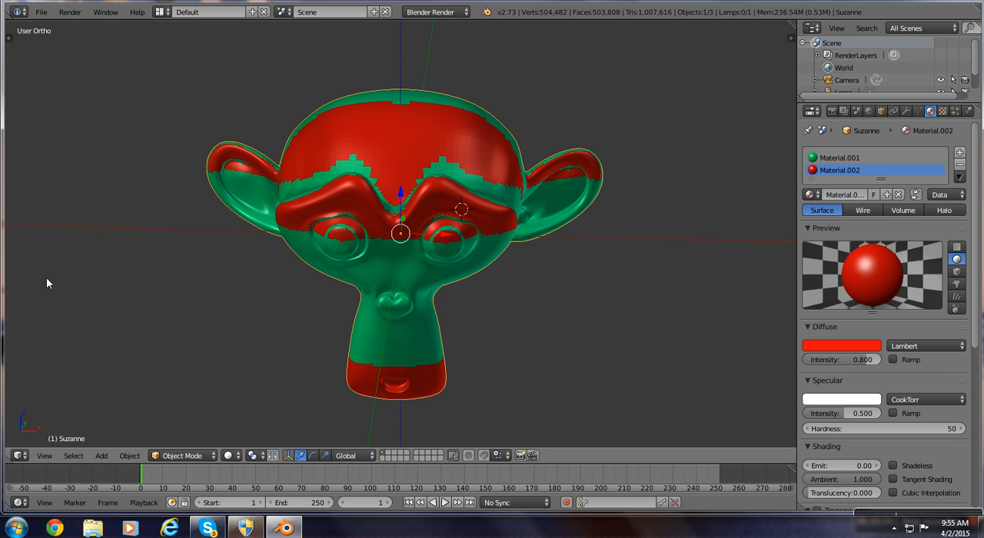
key(t)
Duplicate the monkey head and place the copy beside it, about 2.76 units along its X axis.
scroll(23, 212, up, 2)
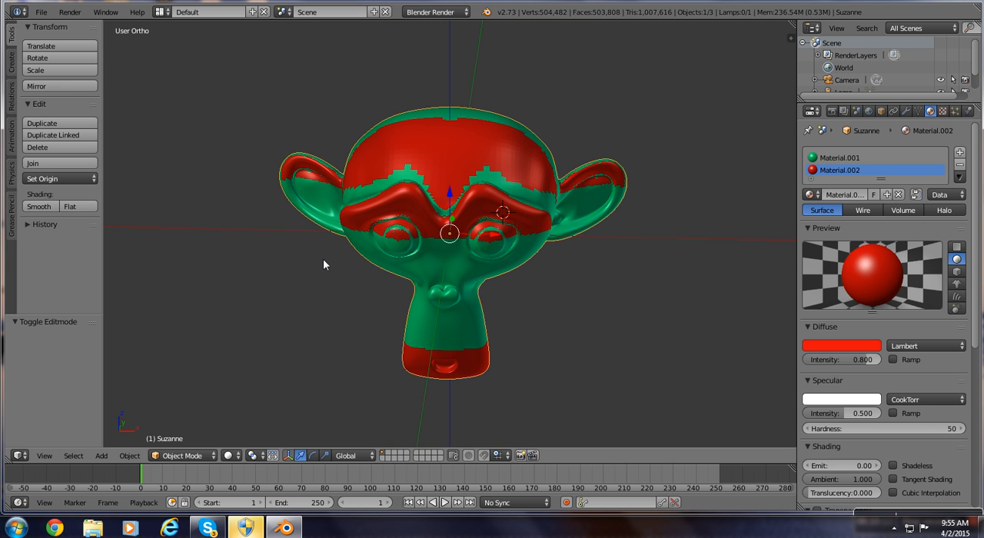
click(40, 127)
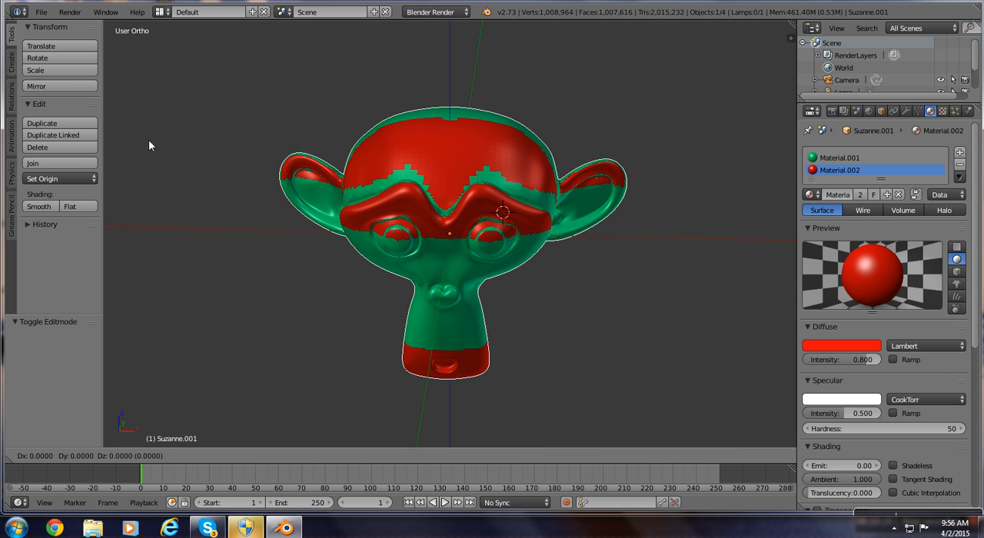
key(x)
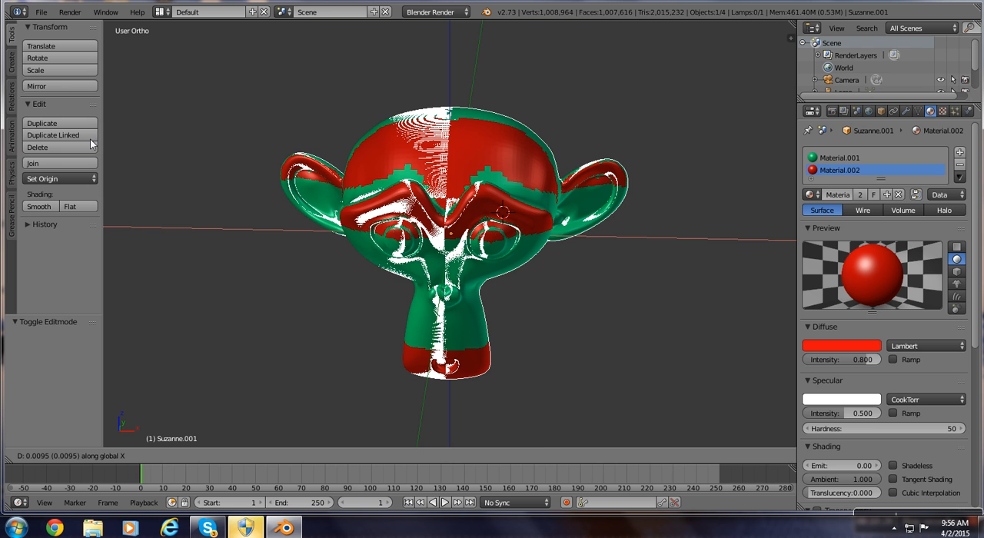
key(x)
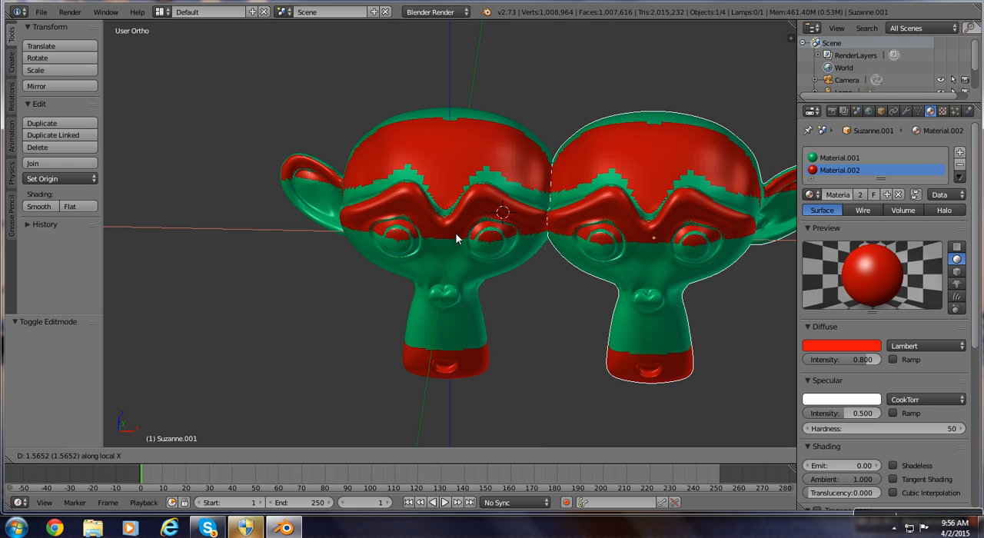
click(611, 241)
scroll(611, 242, down, 1)
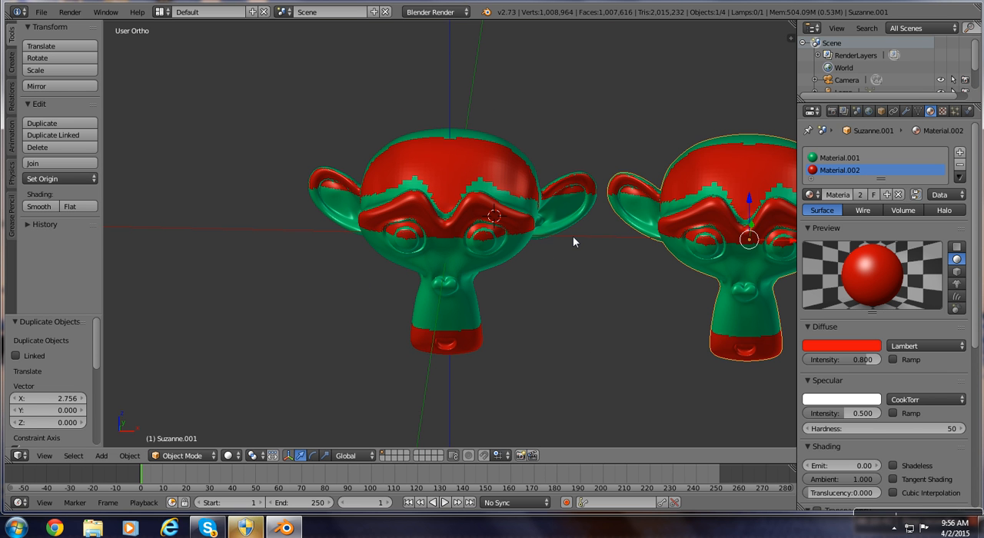
scroll(571, 234, down, 1)
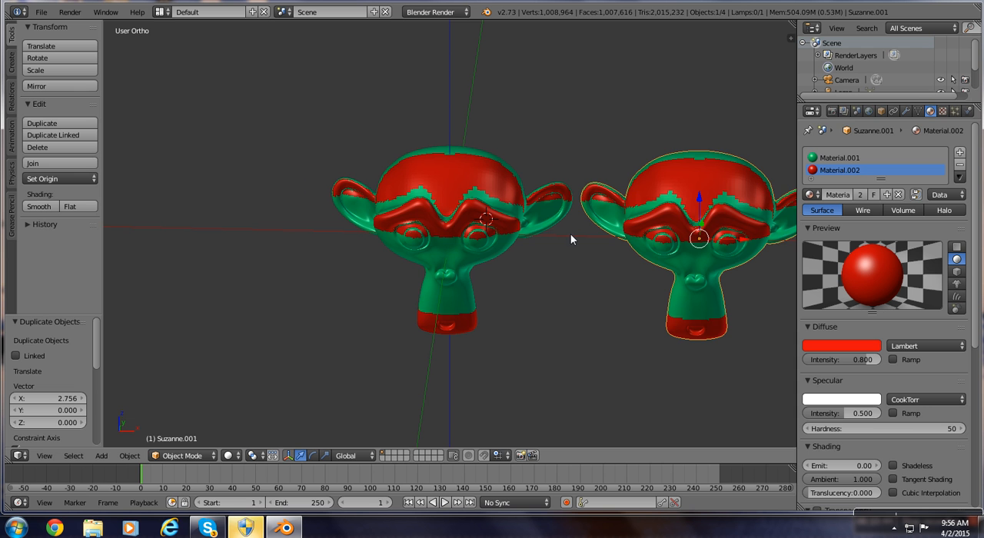
scroll(489, 234, down, 1)
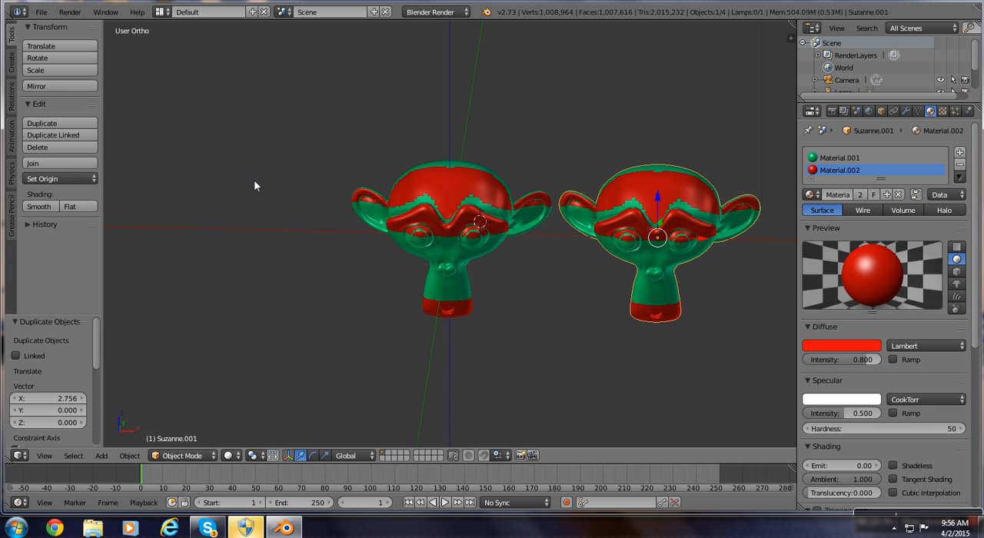
Select both monkey heads and join them into a single object.
right_click(292, 197)
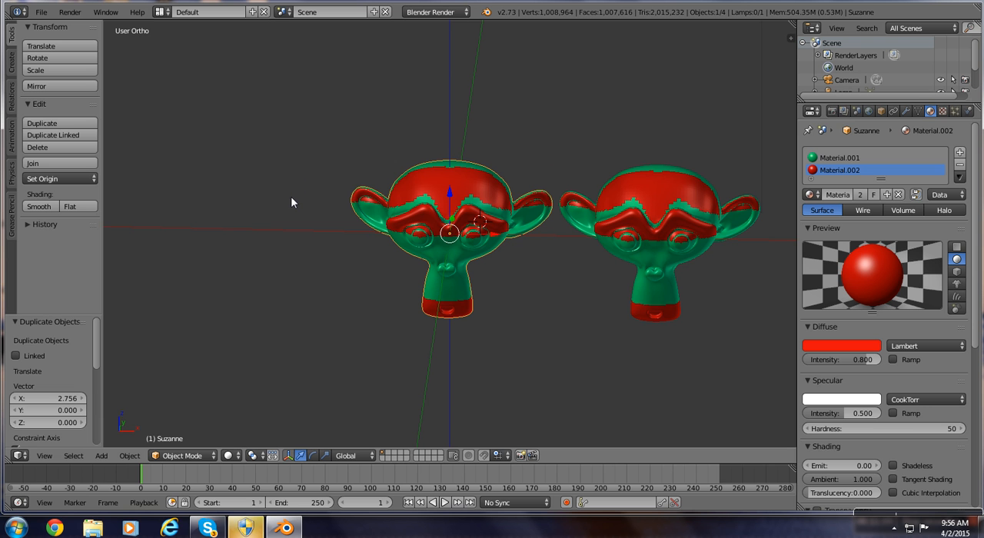
shift+right_click(666, 222)
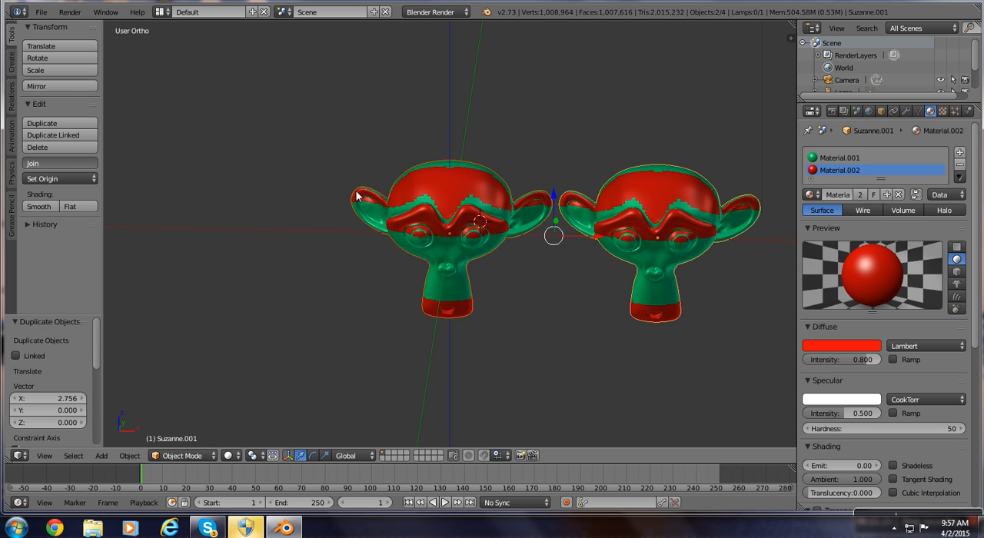
key(ctrl+j)
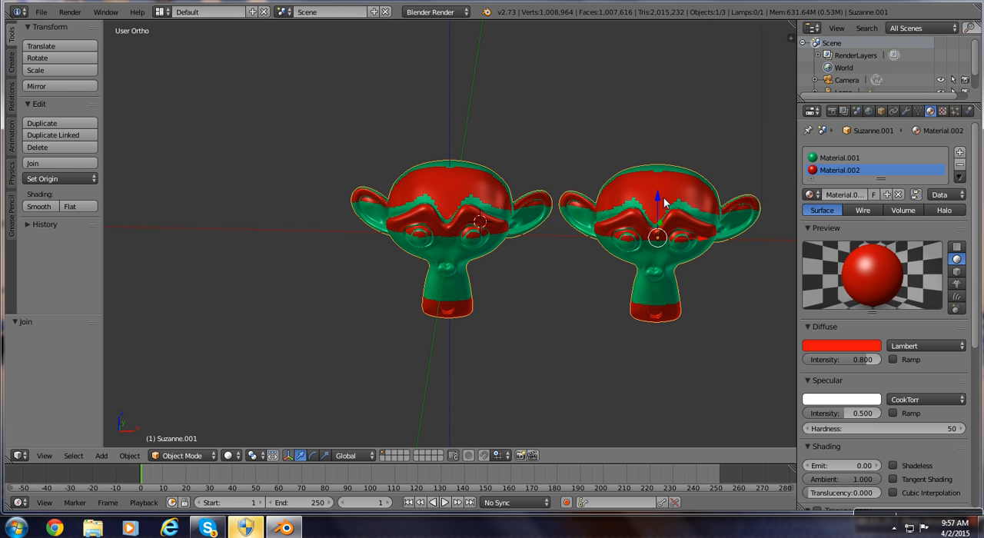
scroll(665, 201, down, 1)
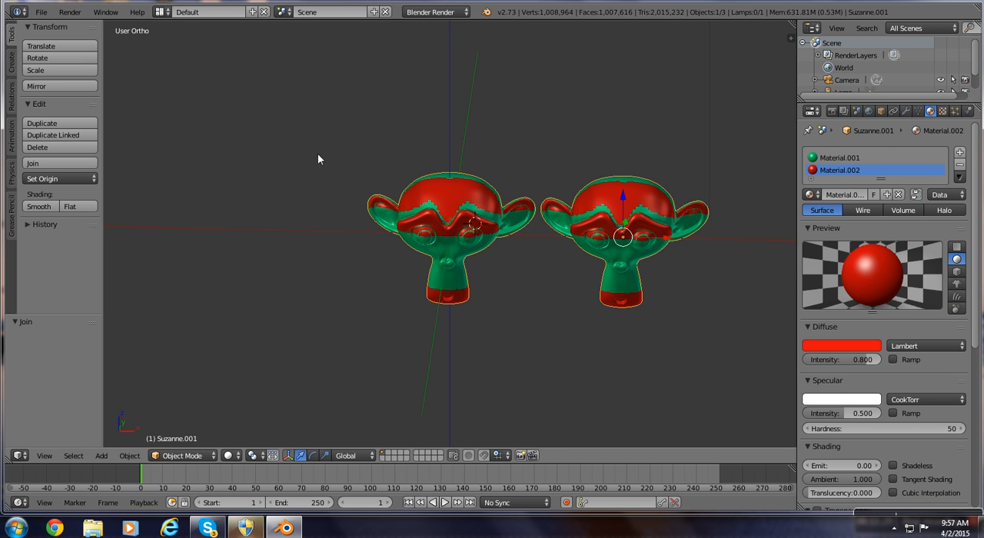
Move the joined monkey heads up about 0.92 units along the global Z axis.
click(619, 171)
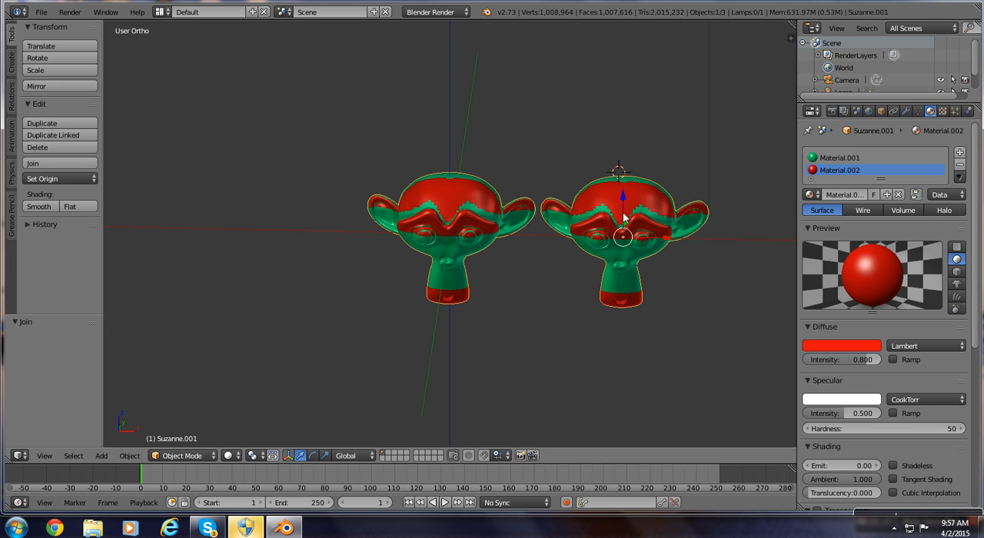
key(g)
key(z)
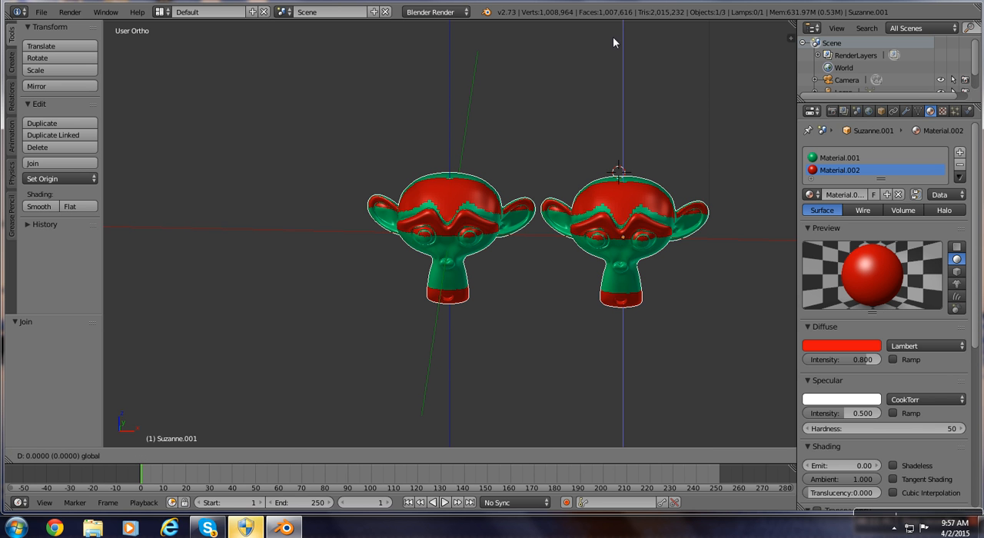
drag(613, 39, 613, 43)
scroll(615, 46, down, 1)
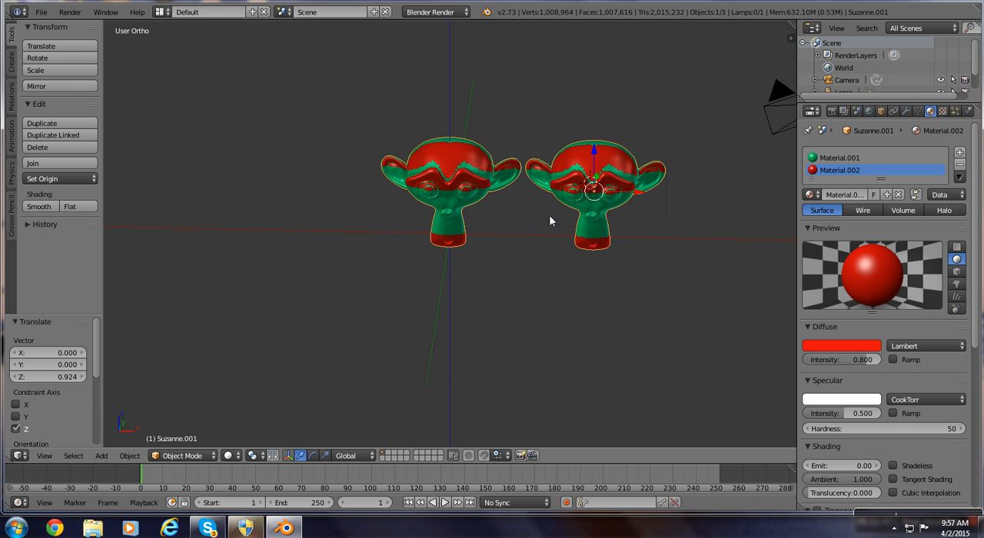
View the joined monkey heads from below and move them about 2.18 units along the global Y axis.
middle_drag(451, 342, 453, 343)
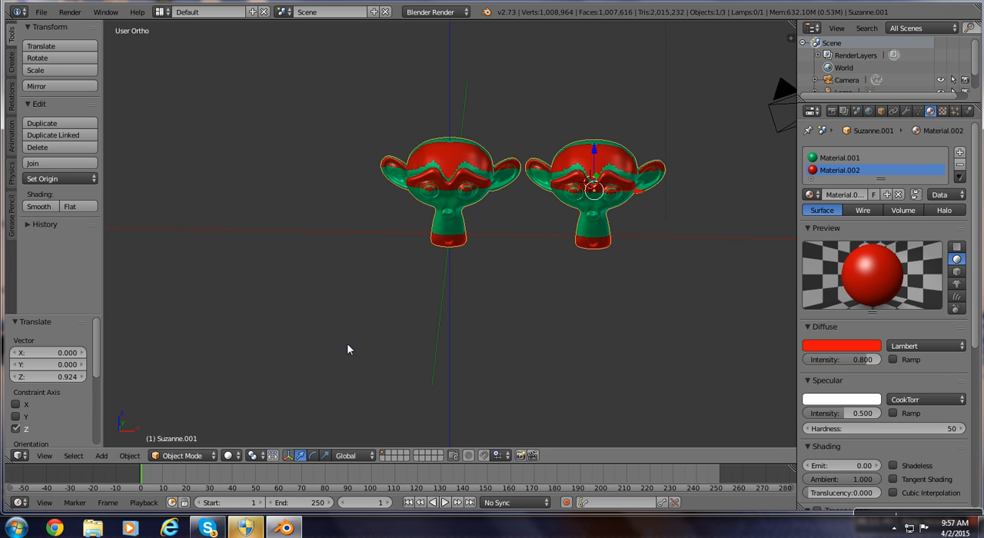
middle_drag(325, 275, 403, 204)
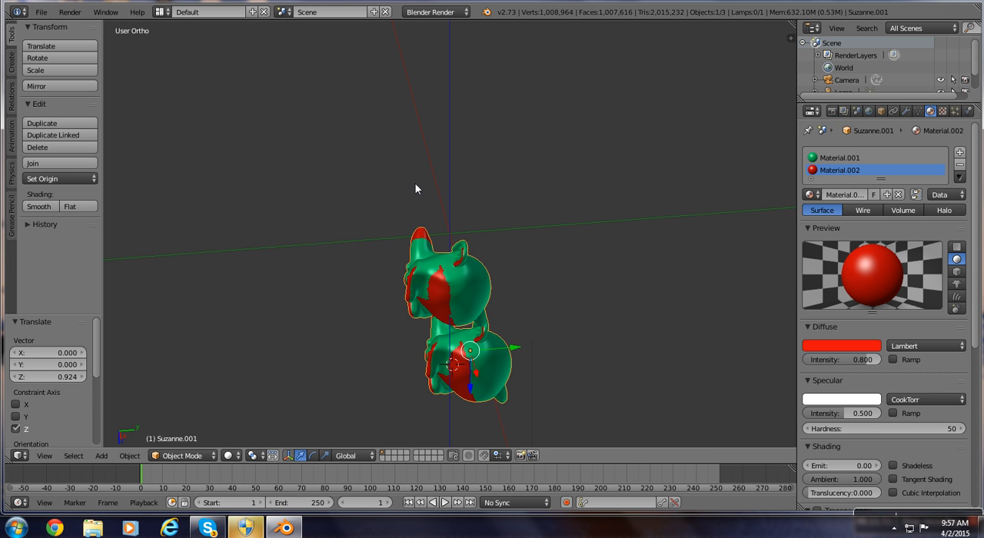
middle_drag(413, 142, 335, 437)
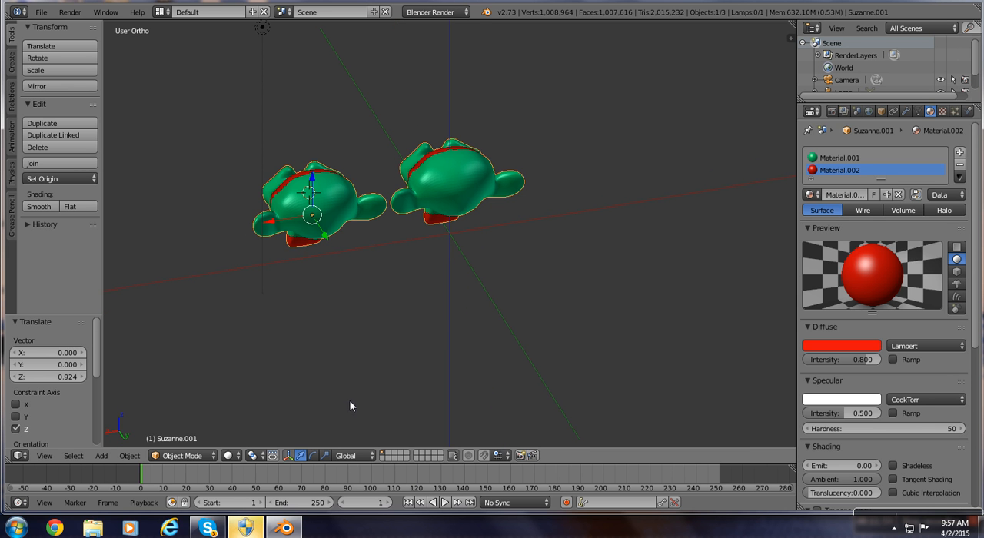
middle_drag(291, 194, 297, 219)
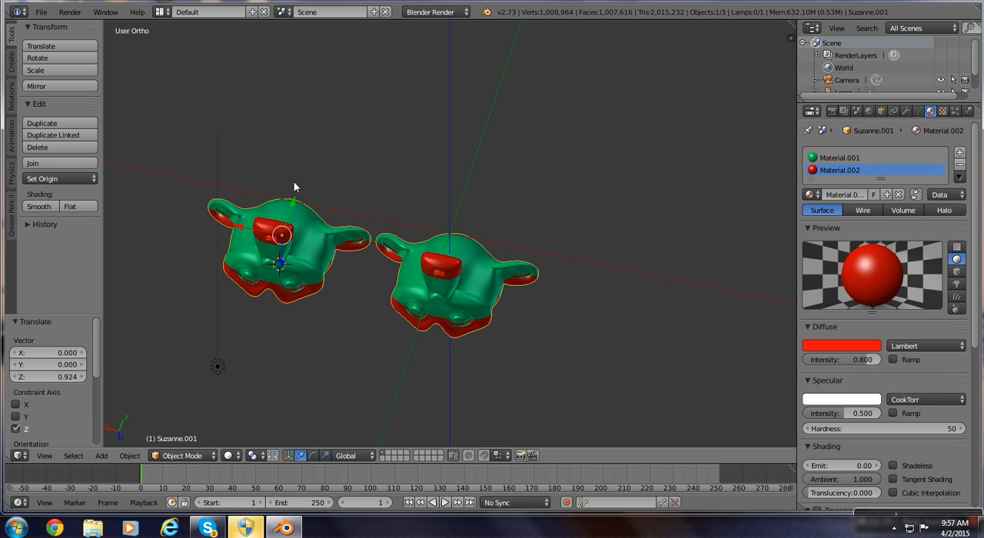
key(g)
key(z)
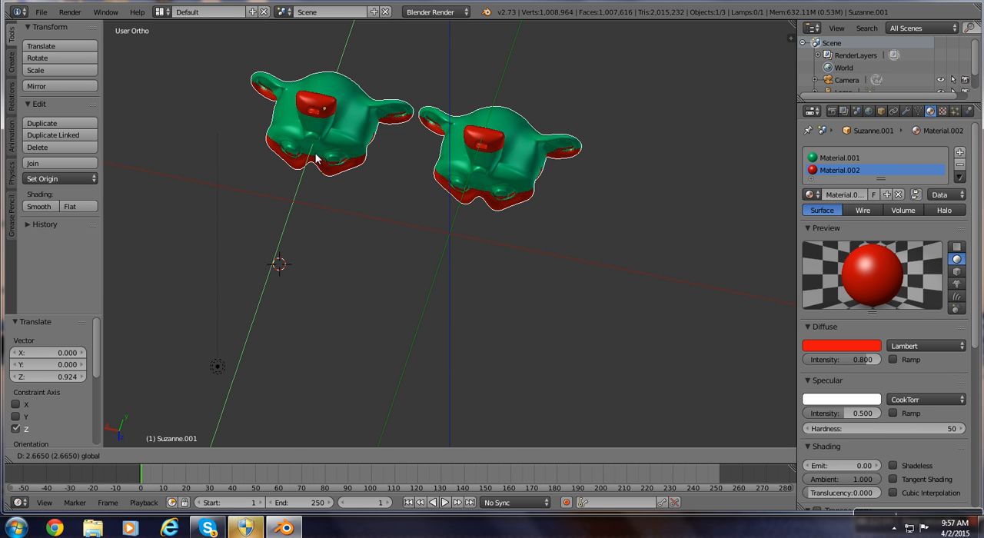
key(y)
click(513, 186)
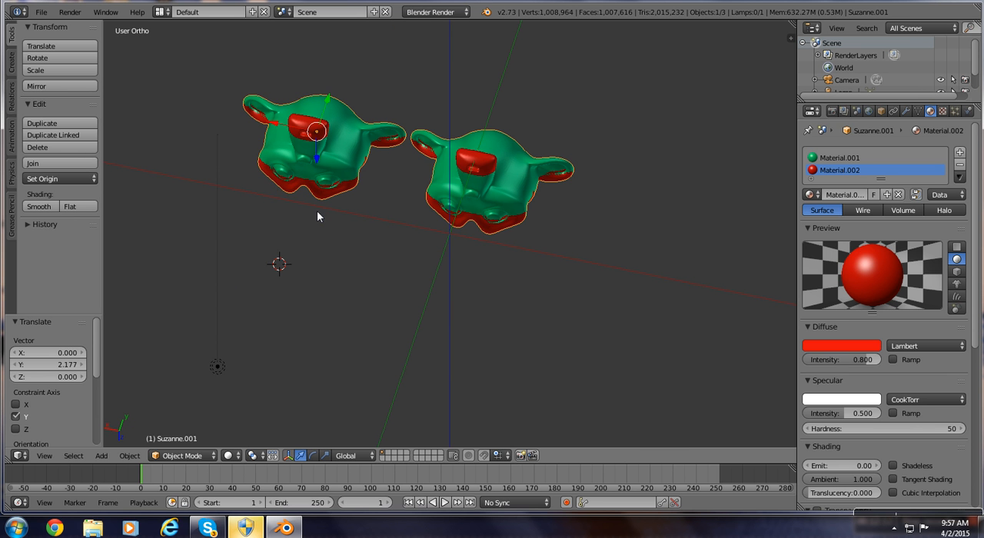
Move the joined monkey heads freely by about -5.11 units in X, 0.17 in Y and 0.90 in Z.
key(g)
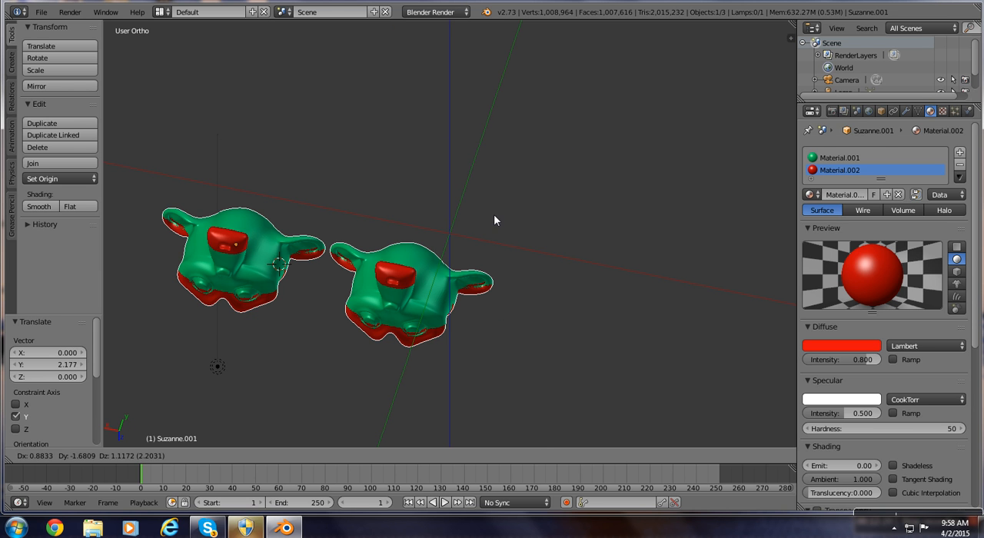
click(541, 74)
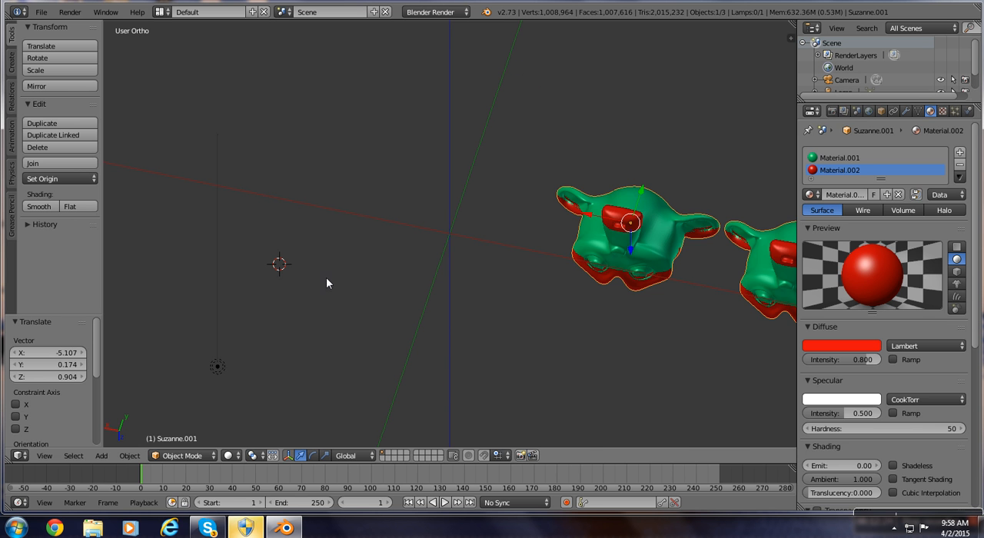
middle_drag(326, 277, 345, 270)
scroll(345, 272, down, 1)
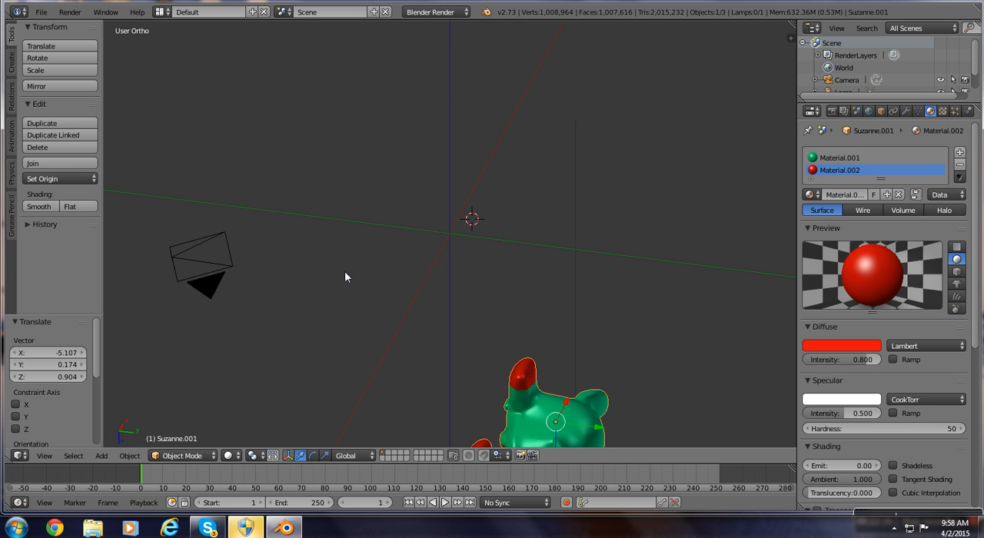
Reset the 3D cursor to the world origin and bring the whole scene into view.
key(shift+c)
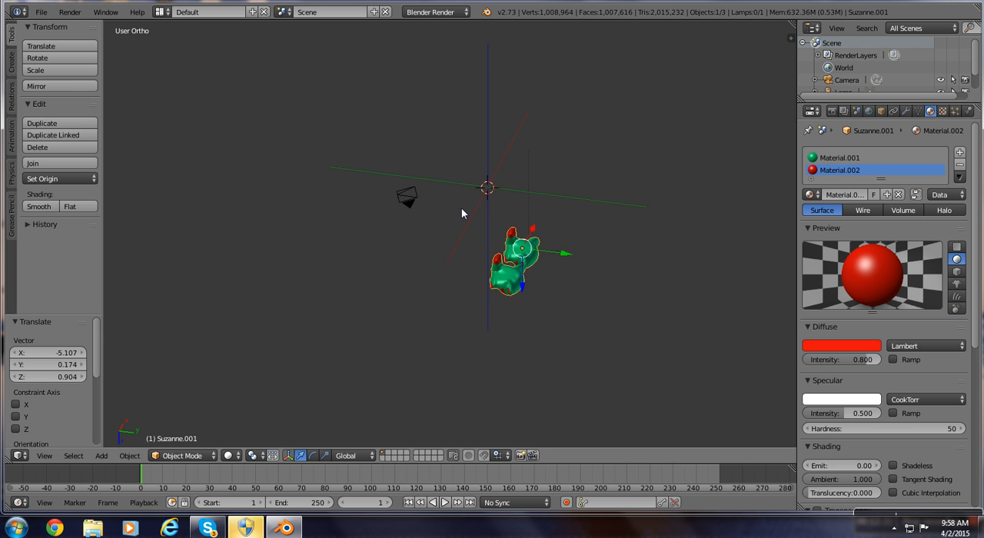
scroll(462, 209, up, 1)
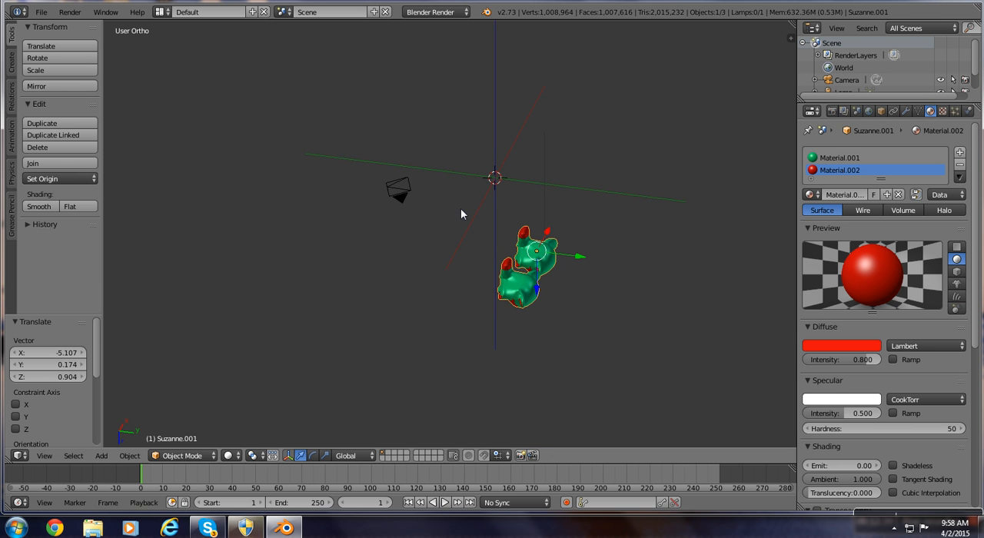
scroll(473, 234, up, 1)
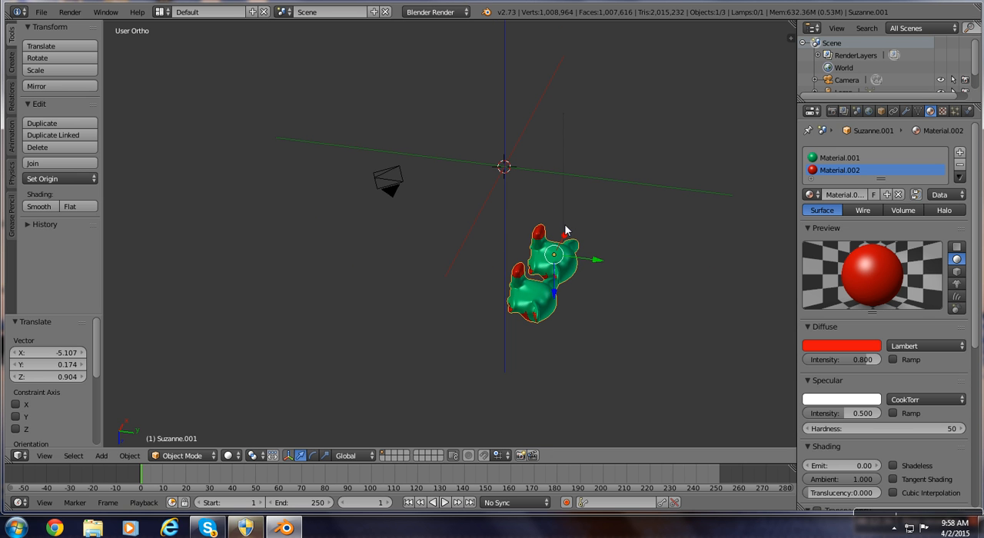
middle_drag(565, 227, 608, 247)
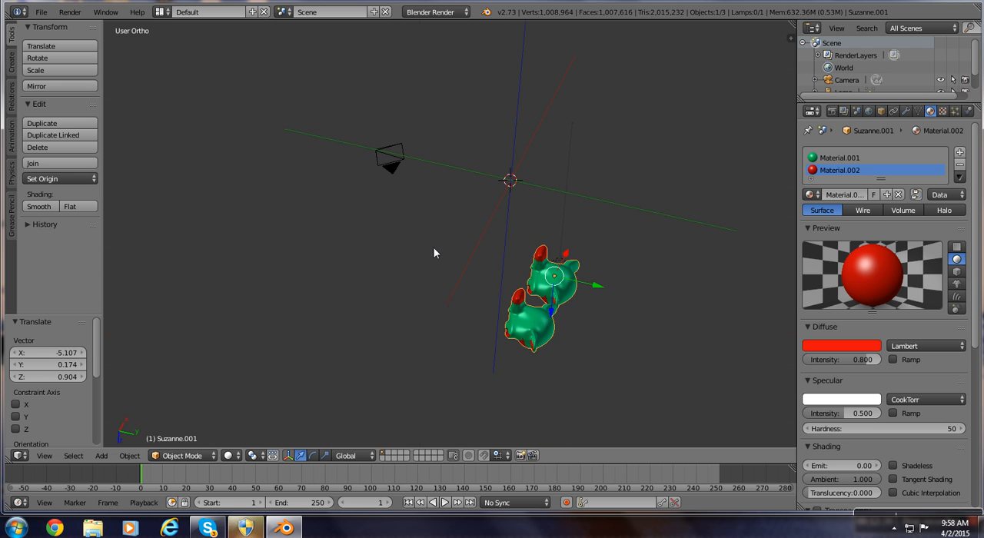
In the front view, move the joined monkey heads about -2.87 units along the global X axis.
key(KP_1)
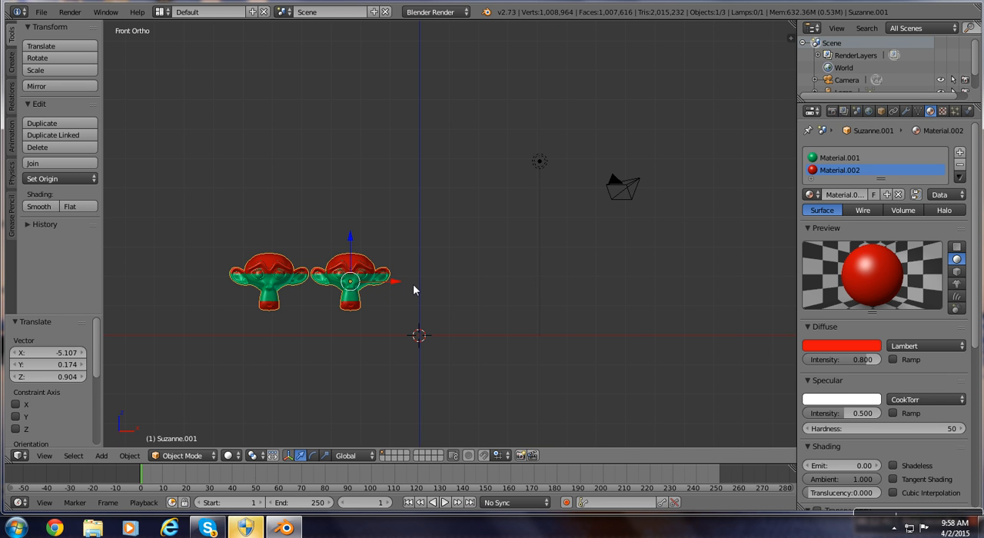
key(g)
key(x)
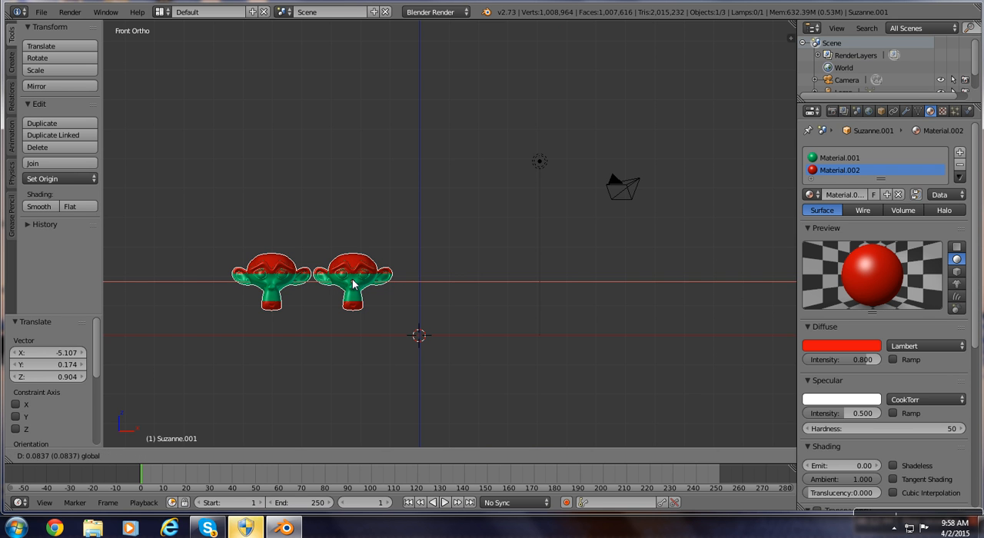
drag(352, 279, 308, 302)
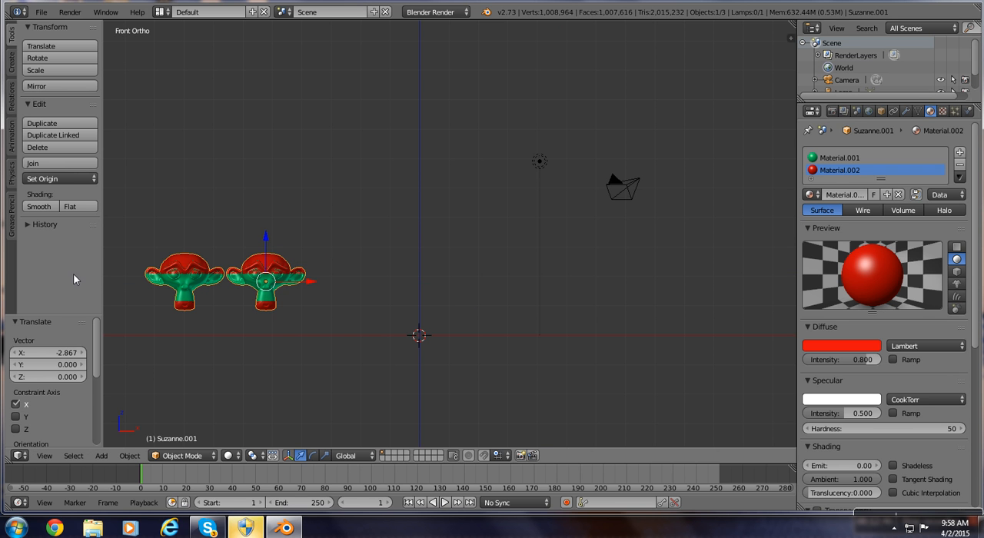
Delete the joined monkey heads from the scene.
key(x)
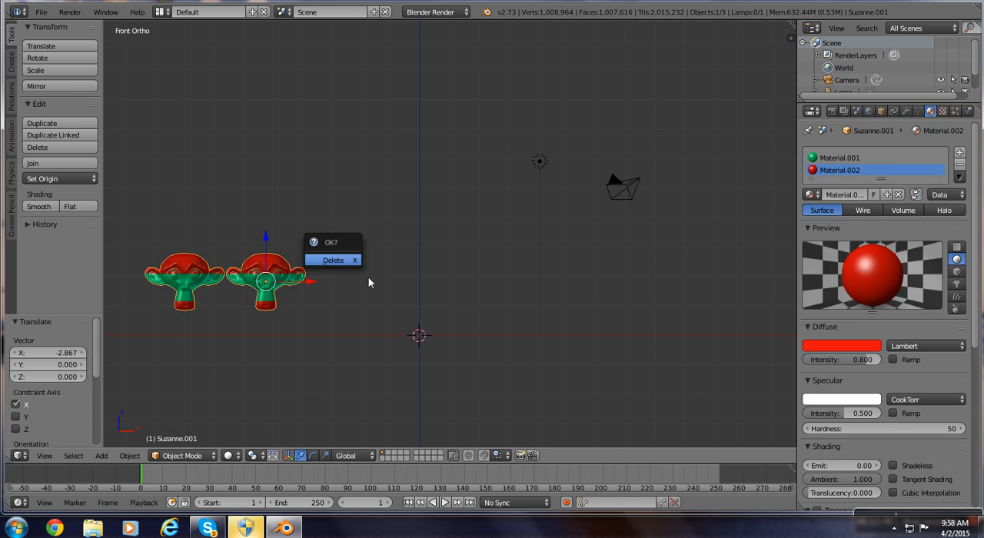
key(Return)
scroll(476, 378, up, 1)
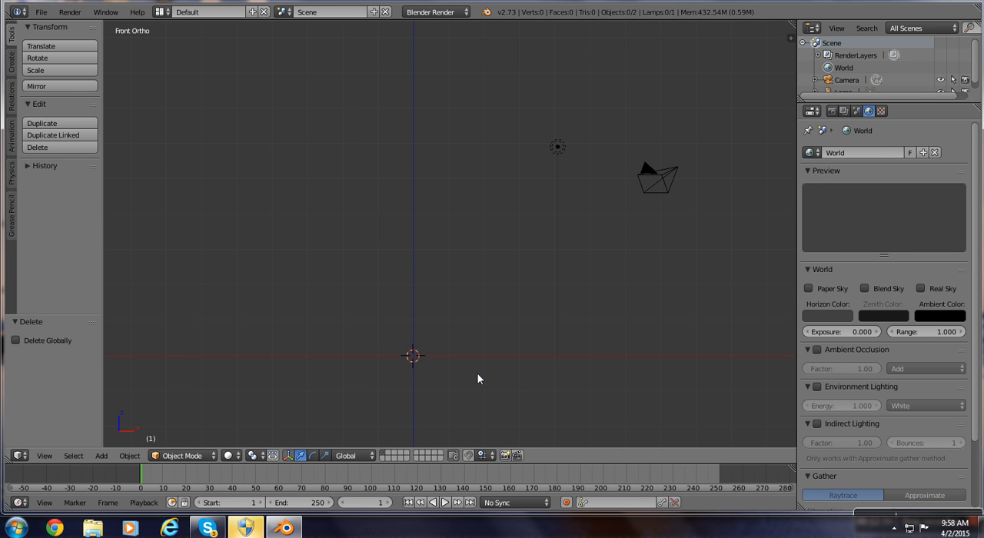
shift+middle_drag(478, 377, 520, 274)
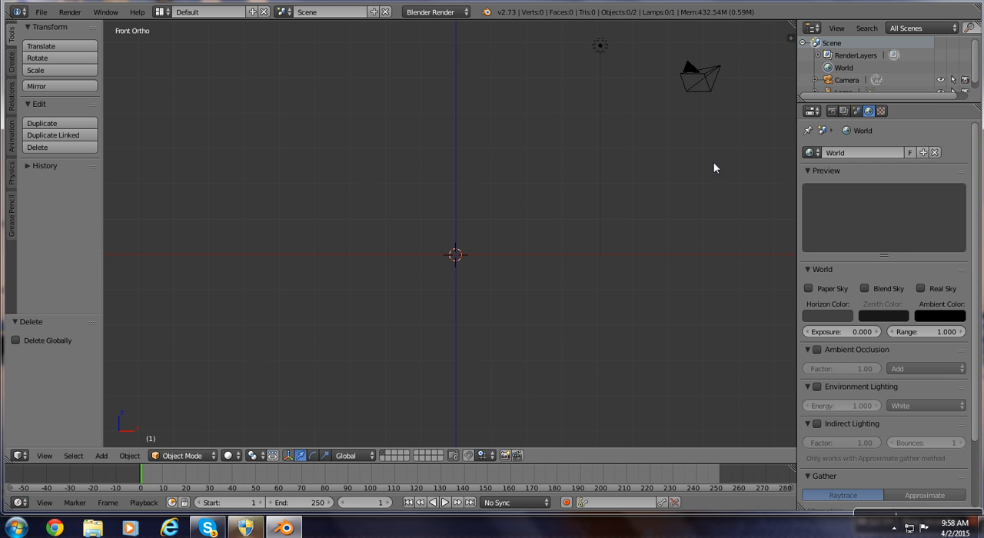
Select the camera and look at the empty scene through it.
right_click(695, 72)
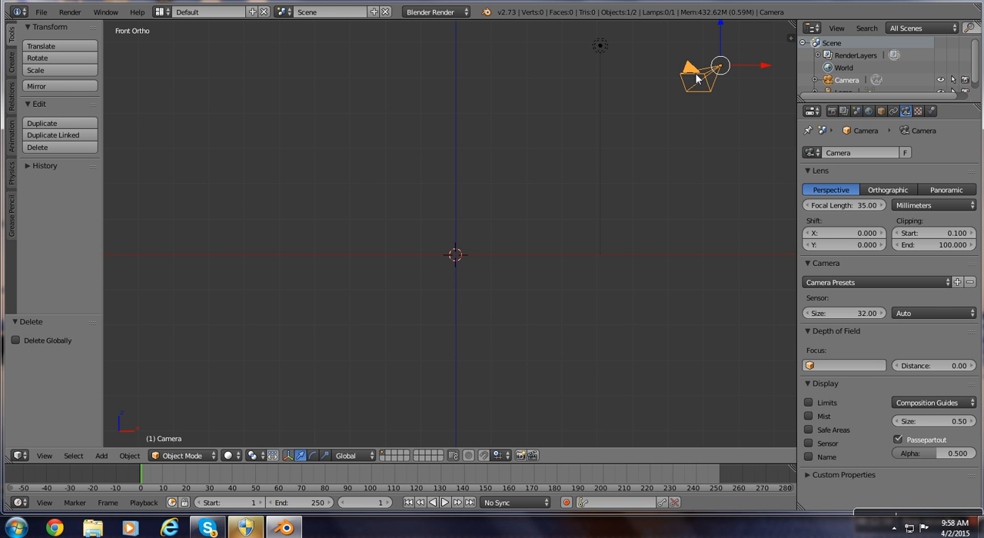
key(KP_0)
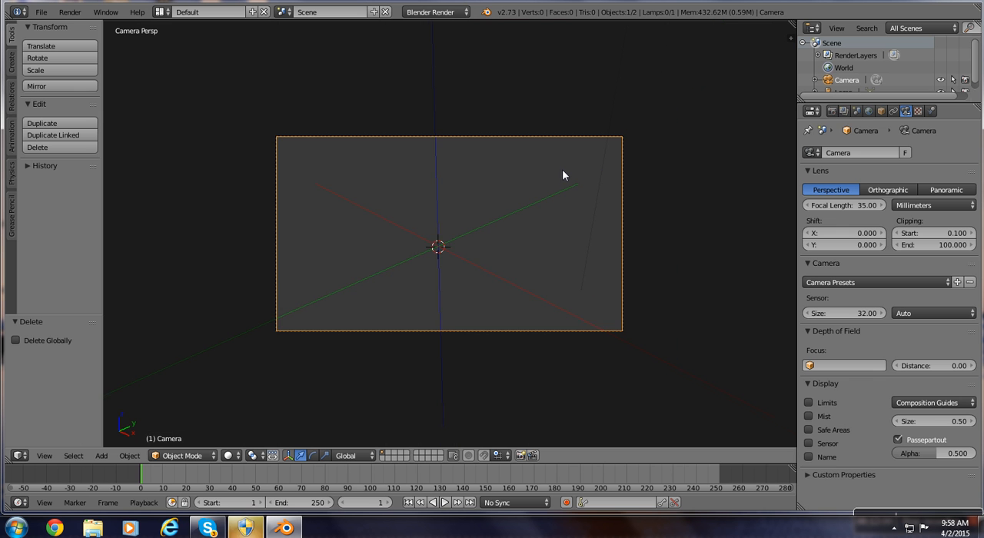
scroll(562, 175, up, 1)
scroll(516, 198, up, 1)
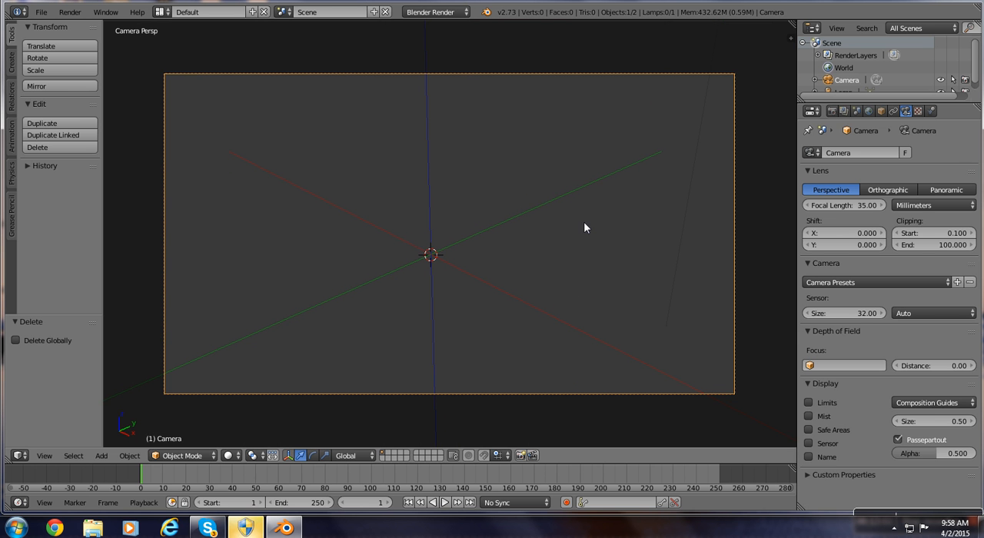
middle_drag(438, 198, 425, 267)
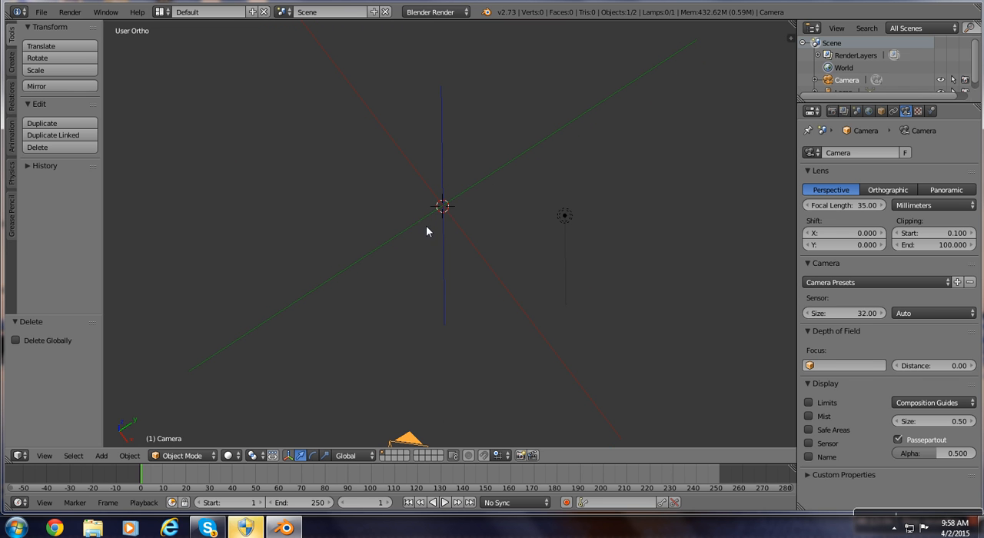
key(shift+a)
mouse_move(462, 206)
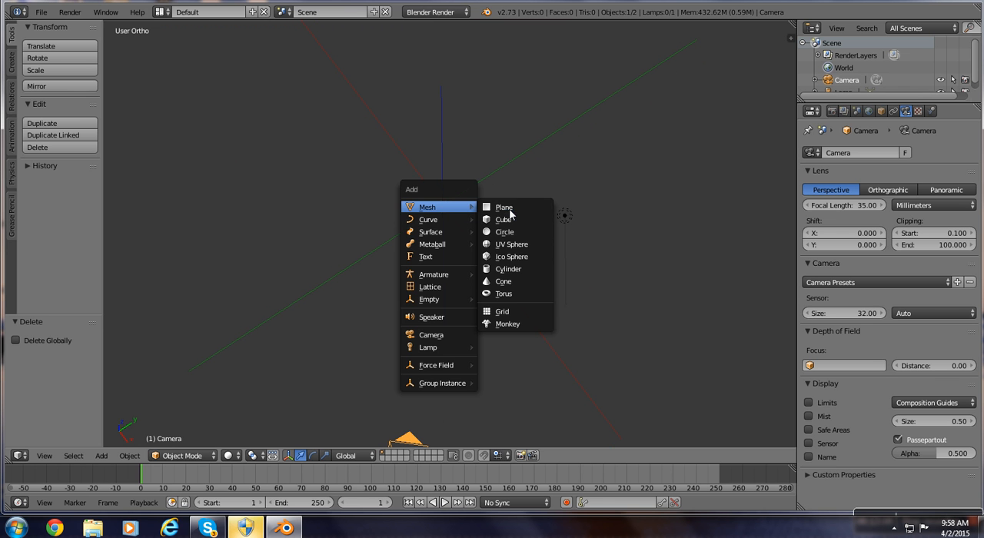
click(510, 212)
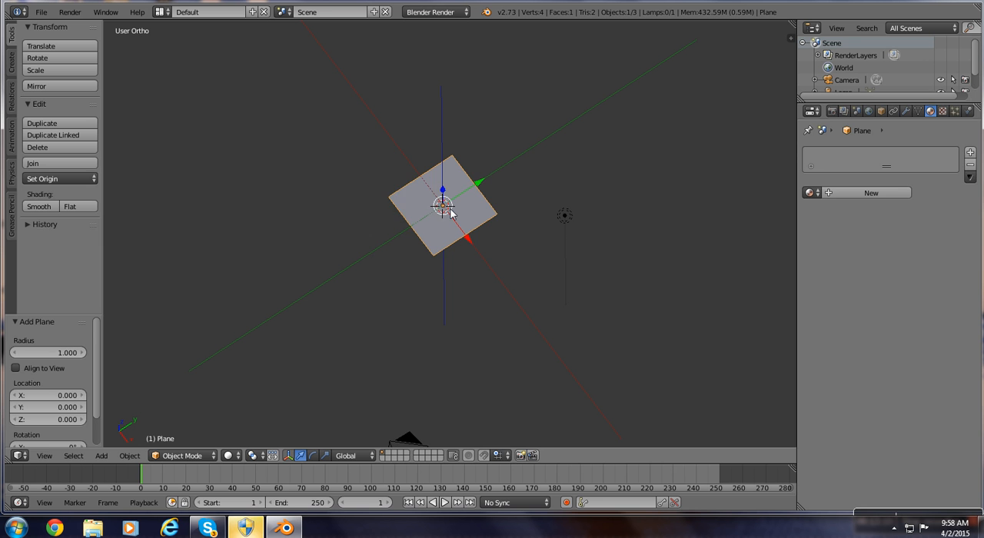
key(x)
click(444, 216)
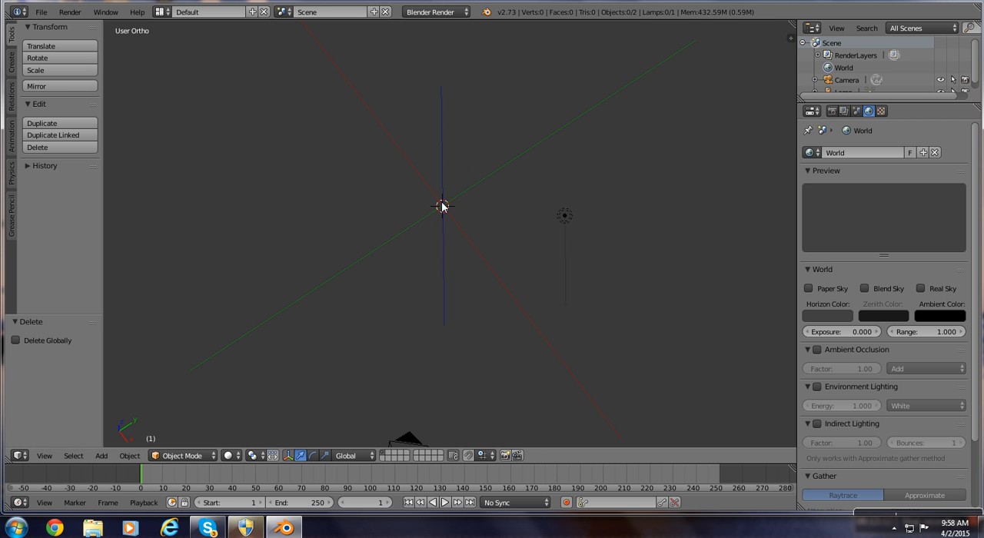
Add a cube mesh at the world origin and view it through the camera.
key(shift+a)
mouse_move(442, 206)
click(481, 213)
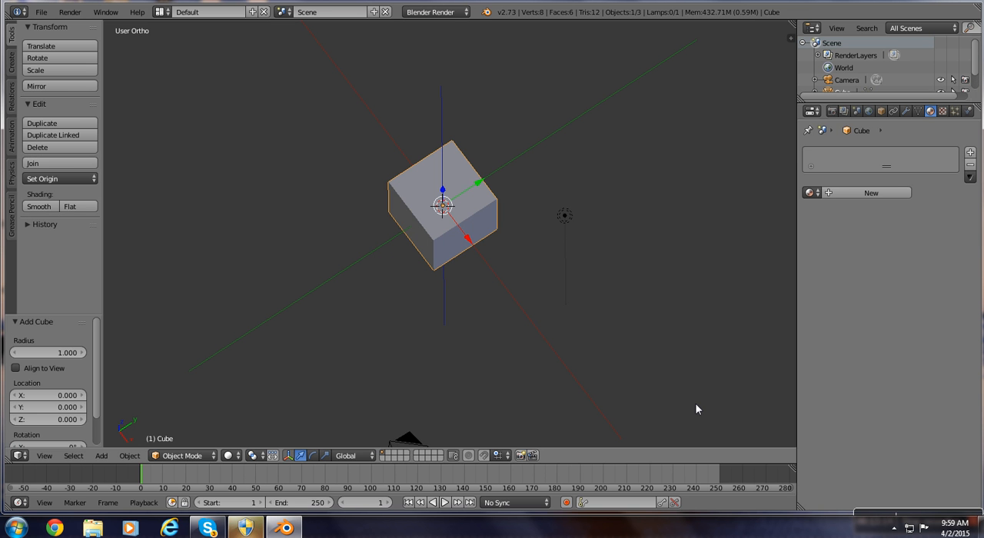
key(KP_0)
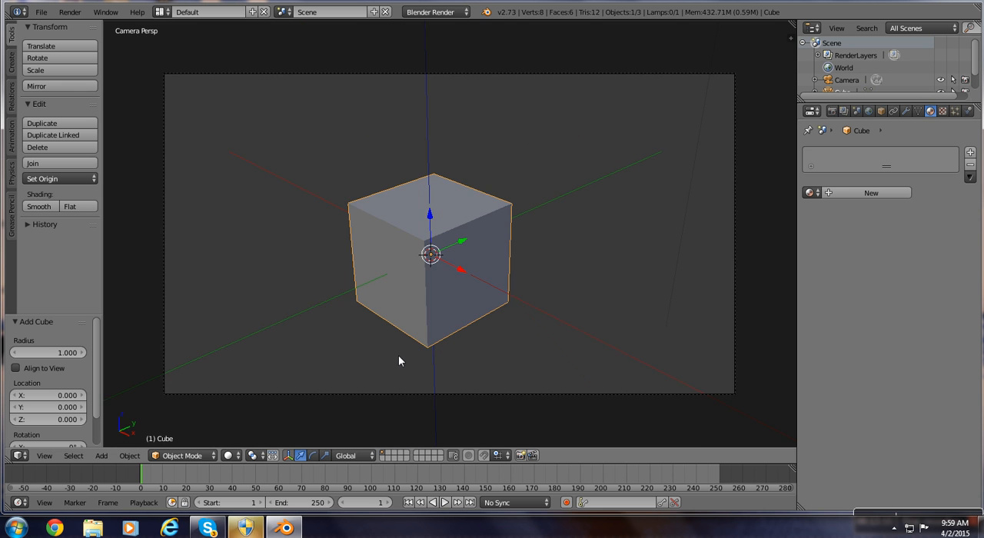
key(Home)
scroll(399, 356, down, 1)
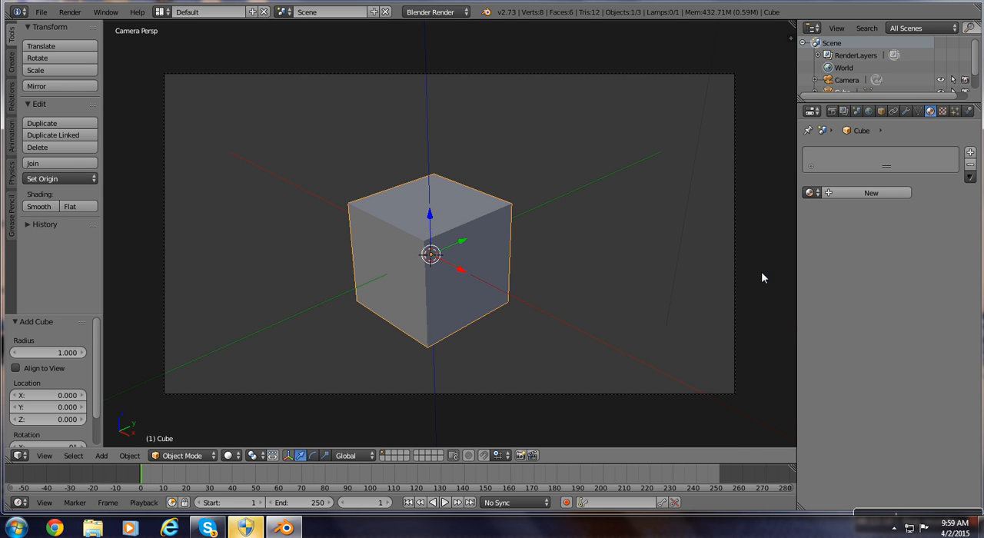
Enable Lock Camera to View so the camera follows view navigation.
key(n)
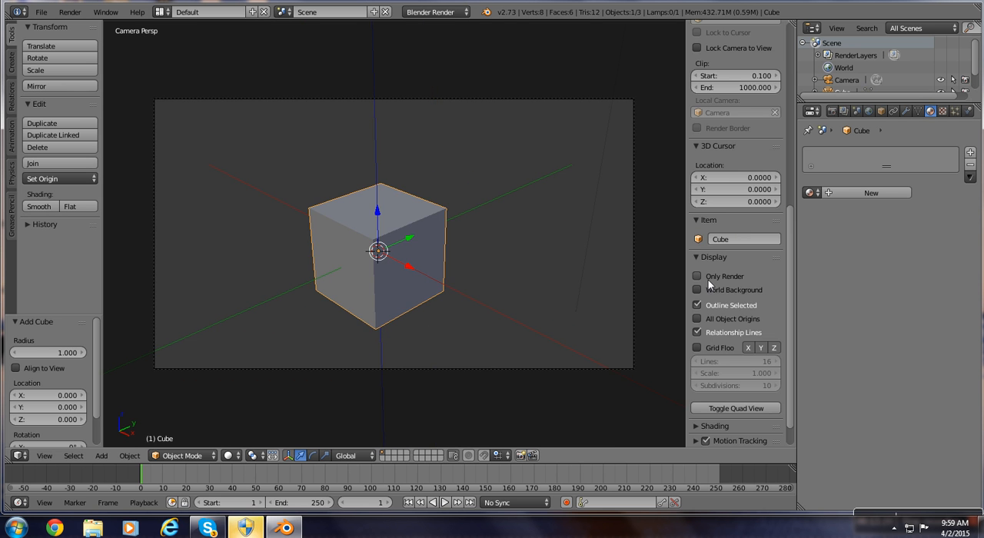
scroll(712, 207, up, 1)
scroll(712, 208, up, 2)
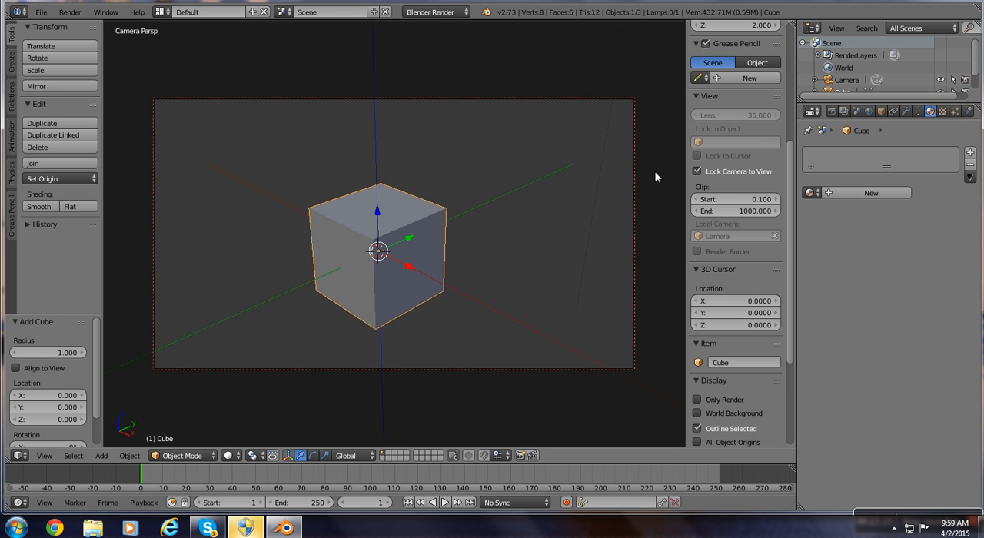
key(n)
Reposition the locked camera by orbiting and zooming in until it looks down on the cube from above.
middle_drag(306, 258, 277, 237)
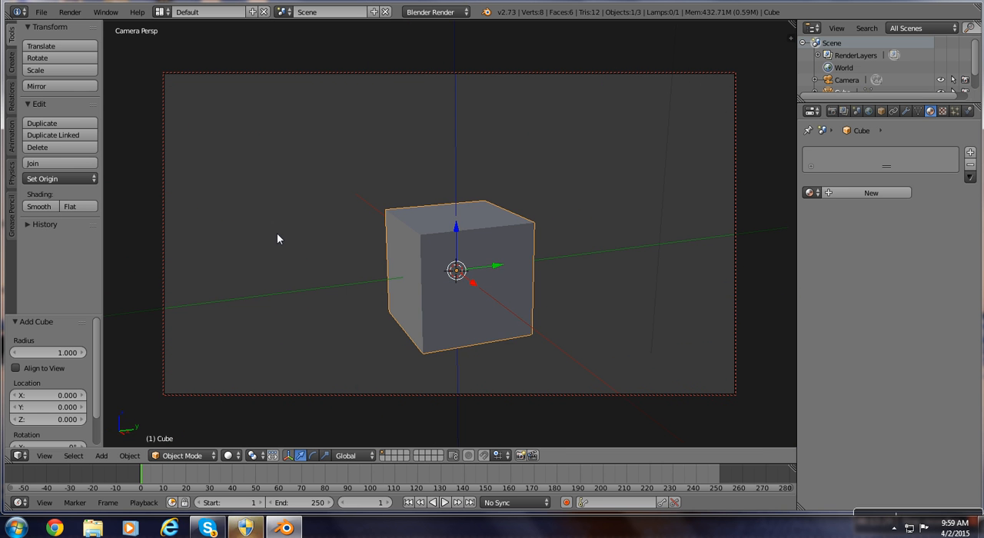
scroll(495, 277, up, 2)
middle_drag(646, 242, 551, 361)
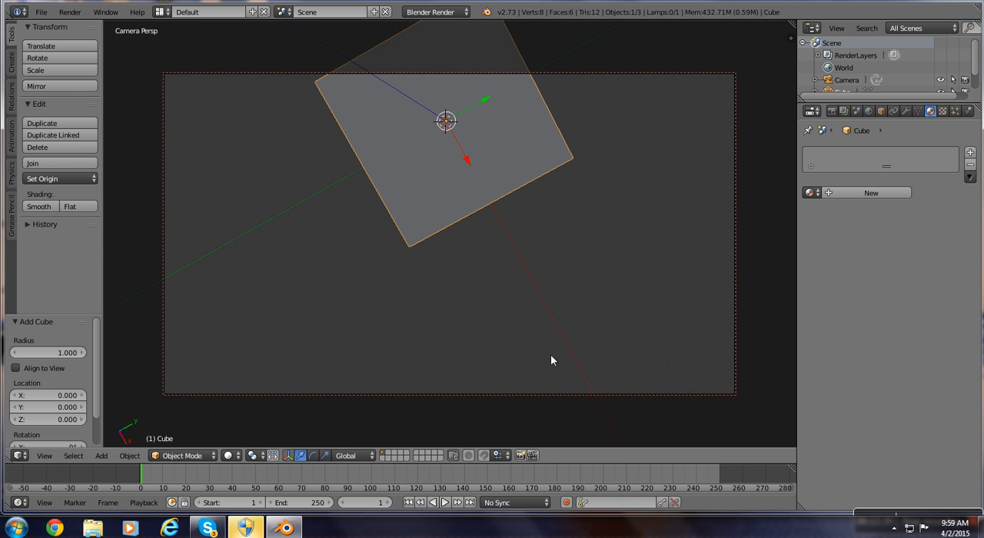
Move the cube about 1.38 units along the global X axis and insert a keyframe for it at frame 1.
drag(468, 164, 543, 252)
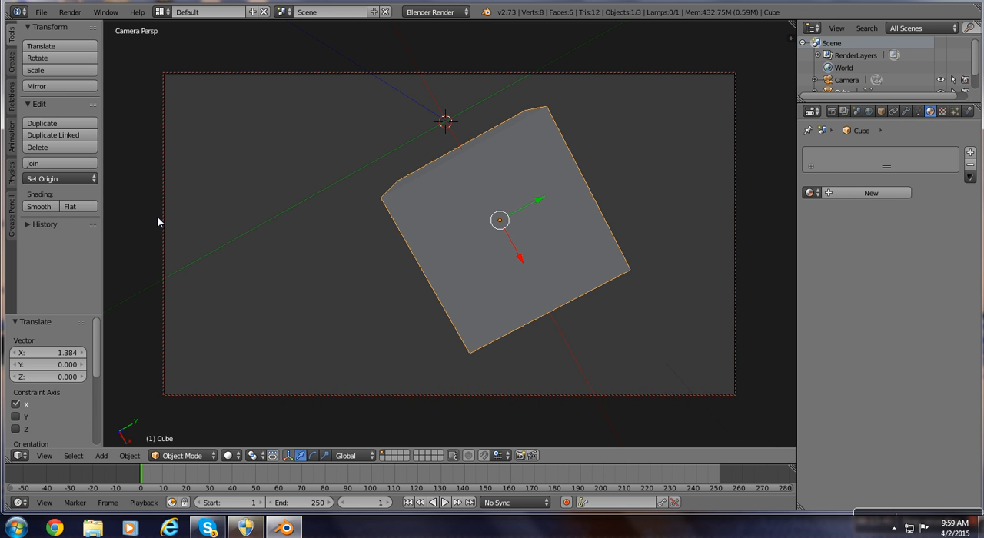
key(i)
click(304, 261)
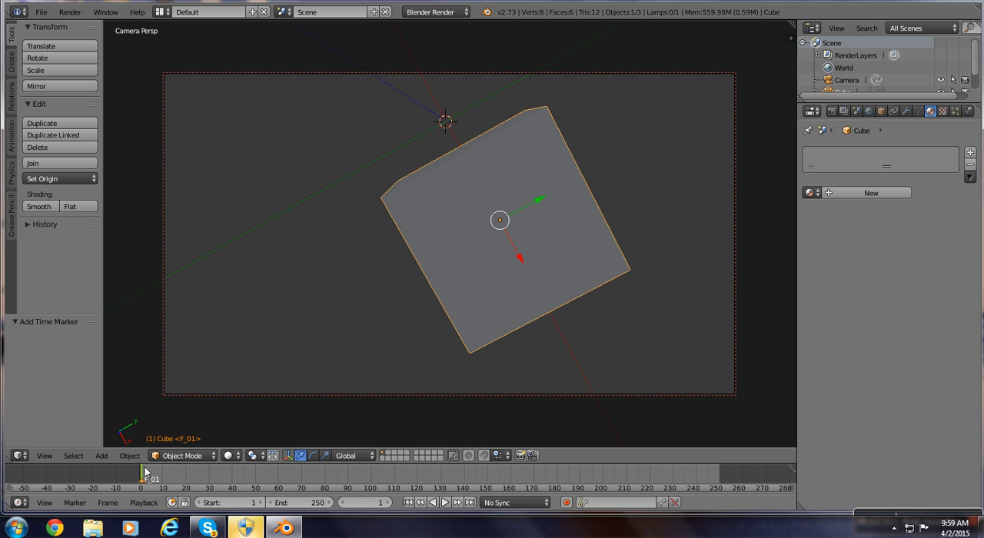
Add a timeline marker at frame 1 and rename it "camera 1".
click(81, 506)
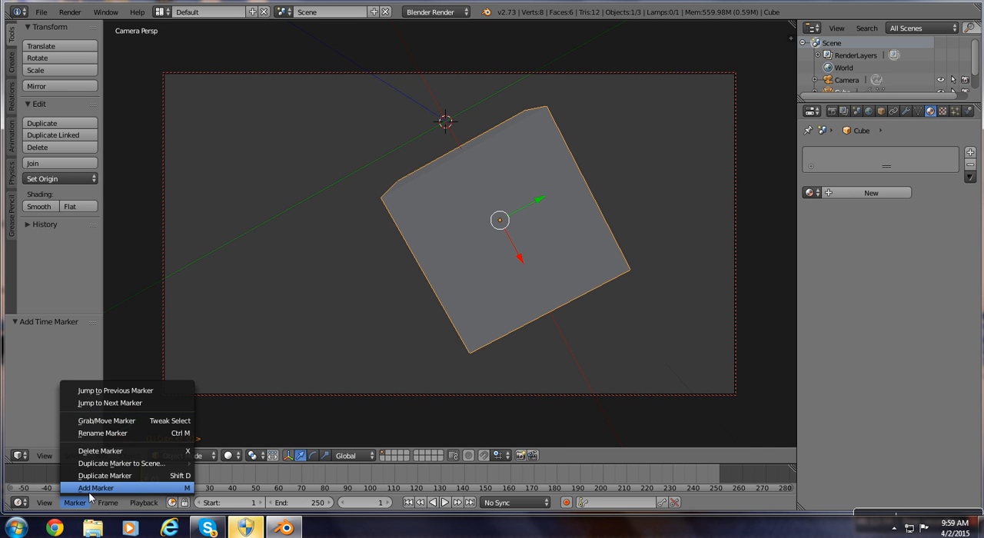
click(87, 491)
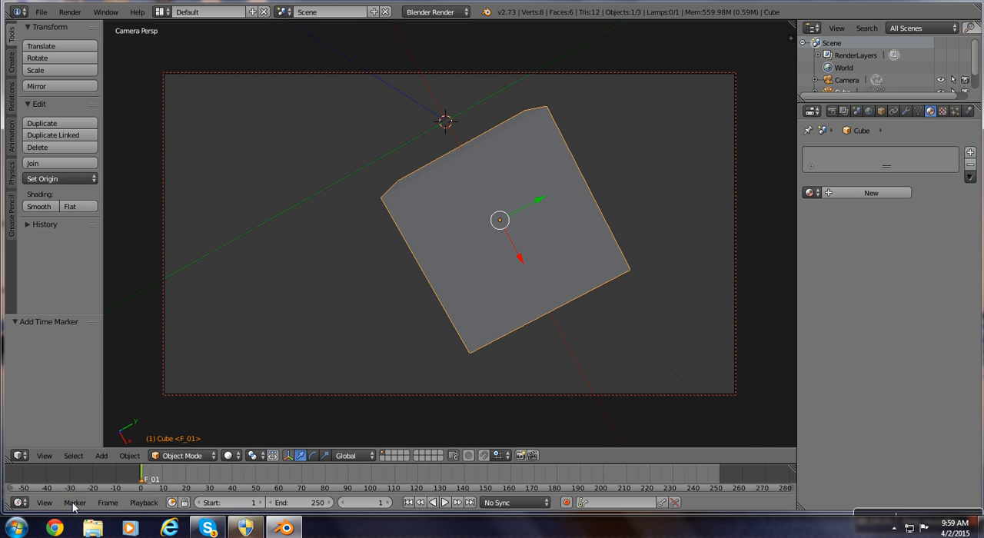
click(75, 504)
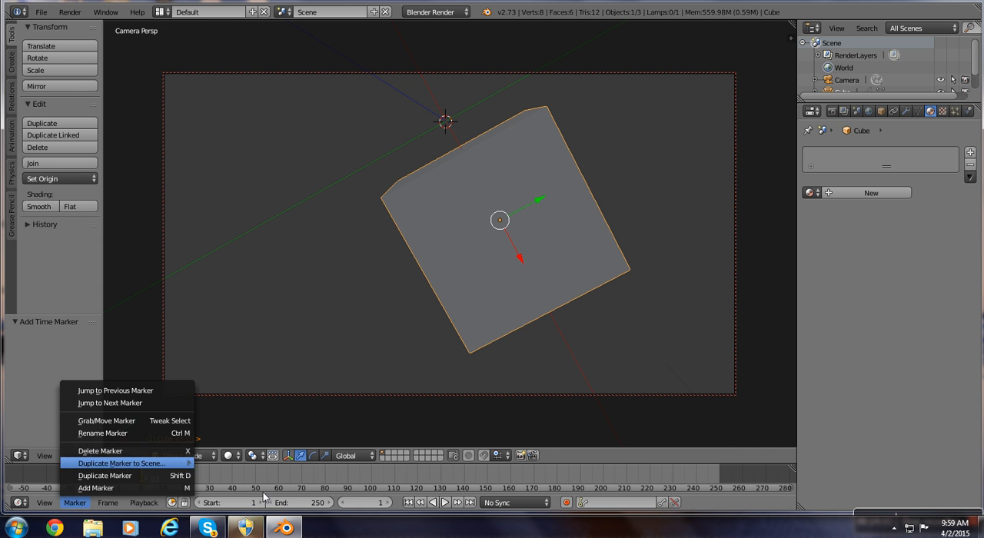
click(73, 504)
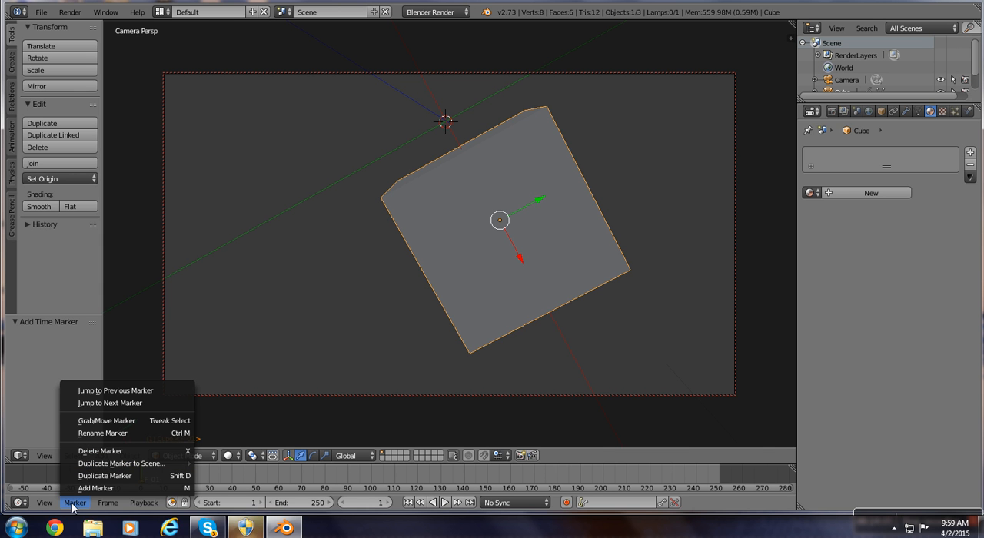
click(80, 433)
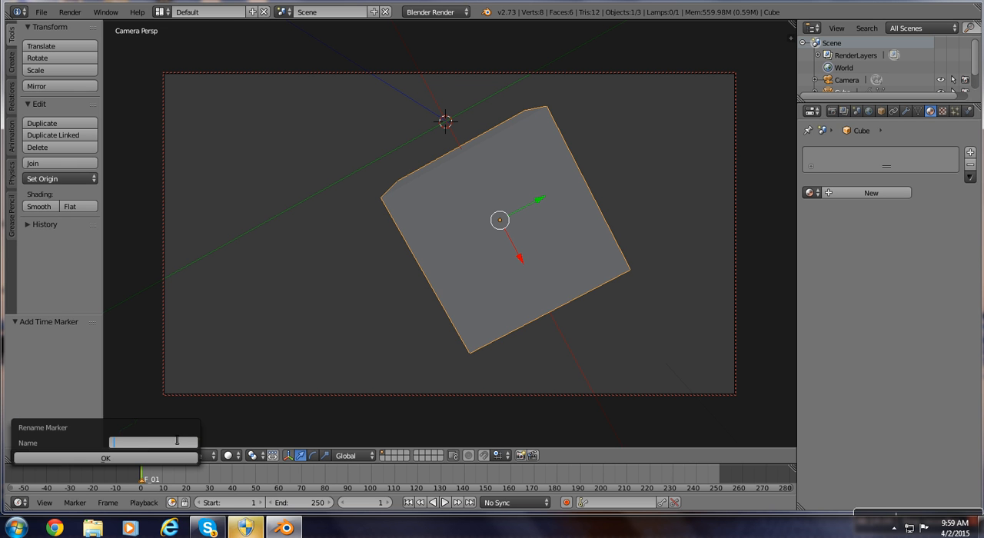
text(camer)
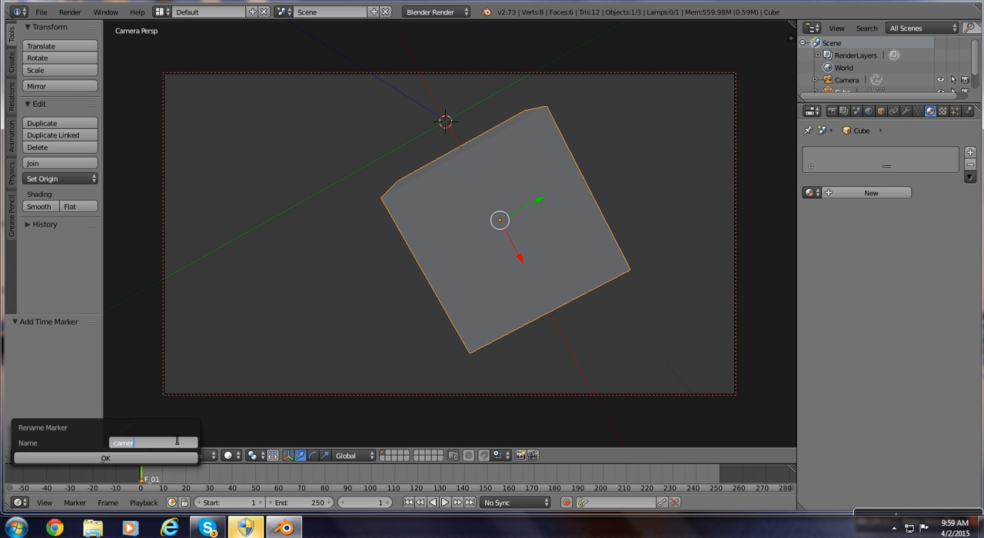
text(a 1)
key(Return)
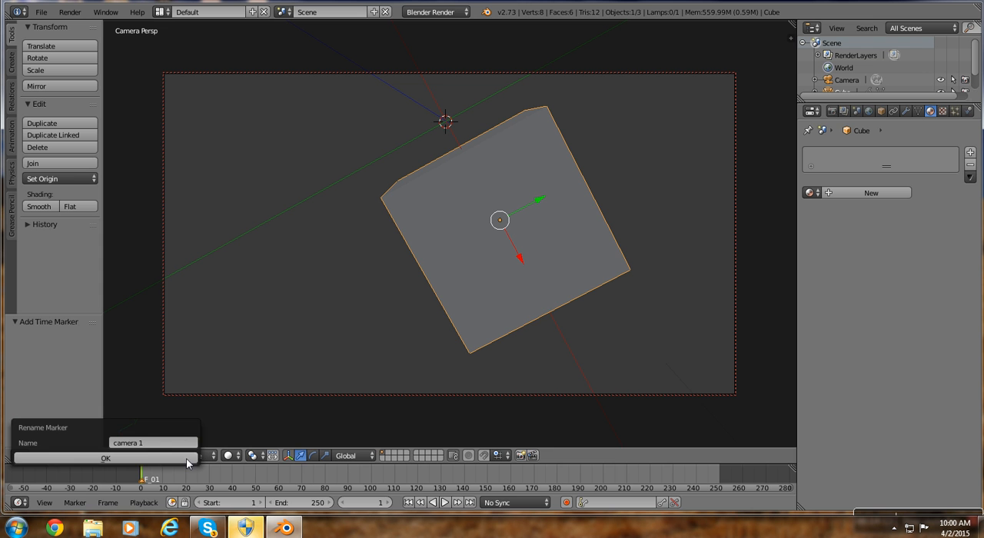
click(187, 459)
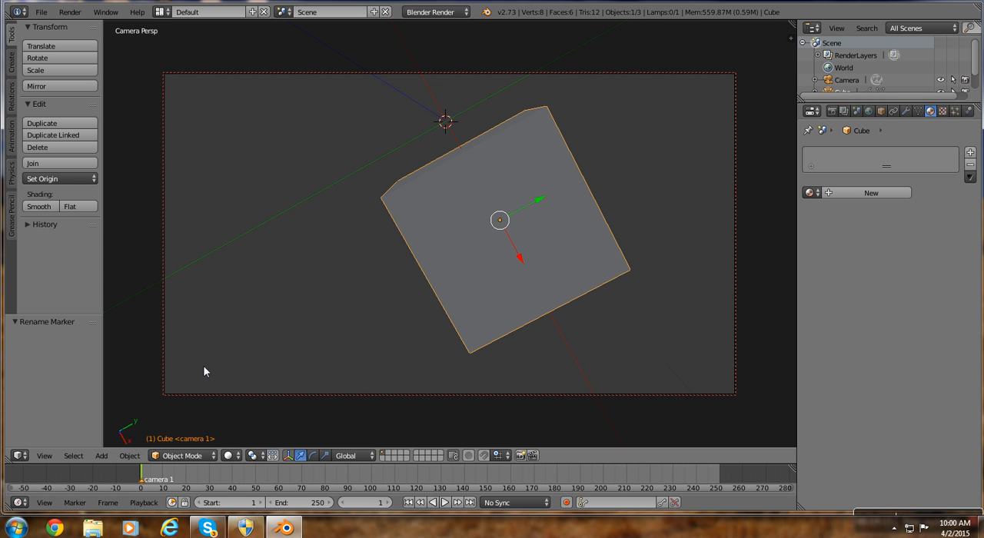
In front view, add a second camera up and to the left of the cube, at about X -1.18, Z 2.05.
key(KP_1)
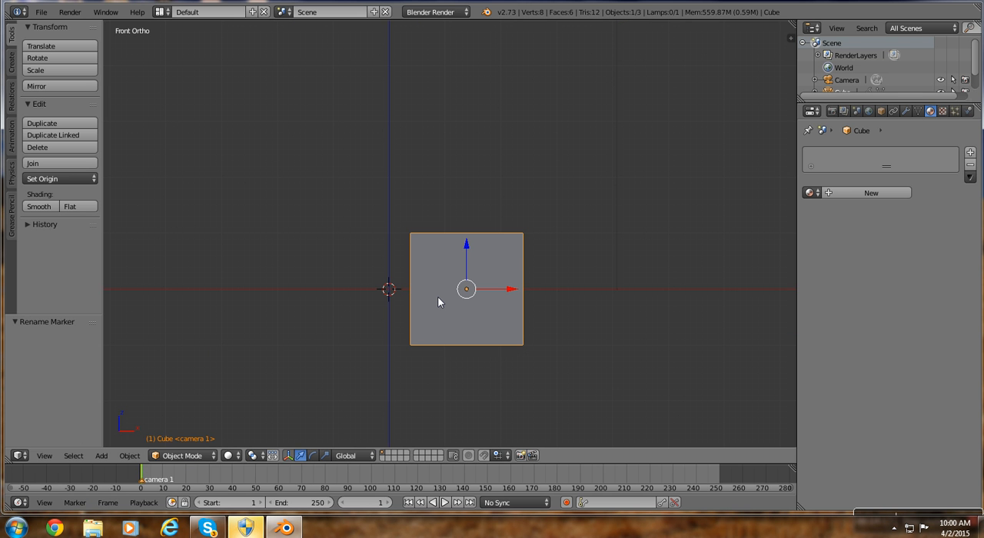
scroll(438, 302, up, 1)
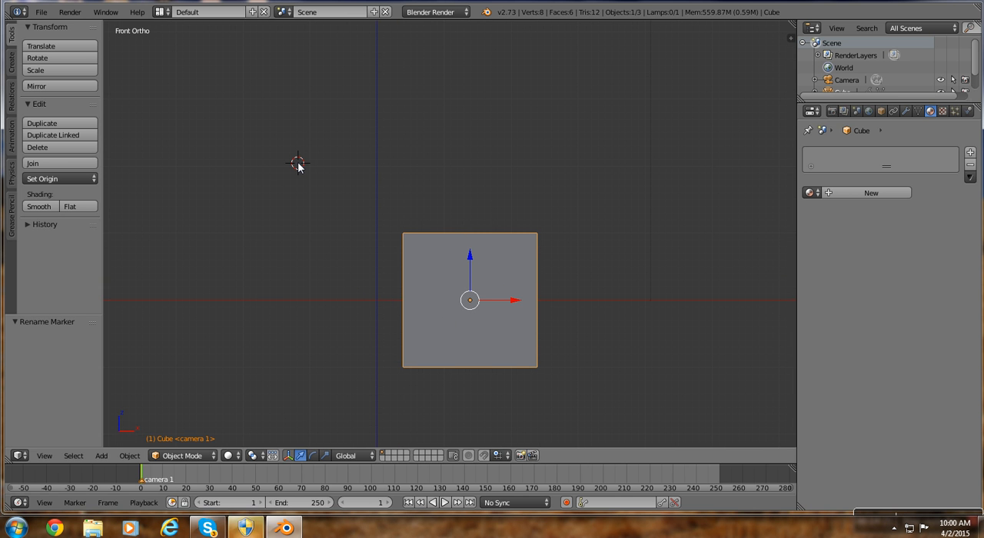
key(shift+a)
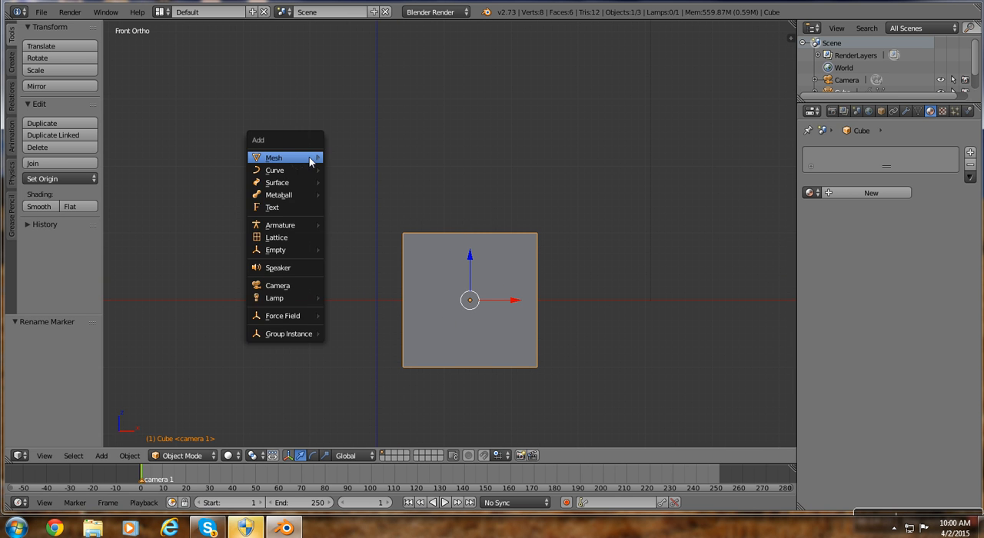
mouse_move(315, 160)
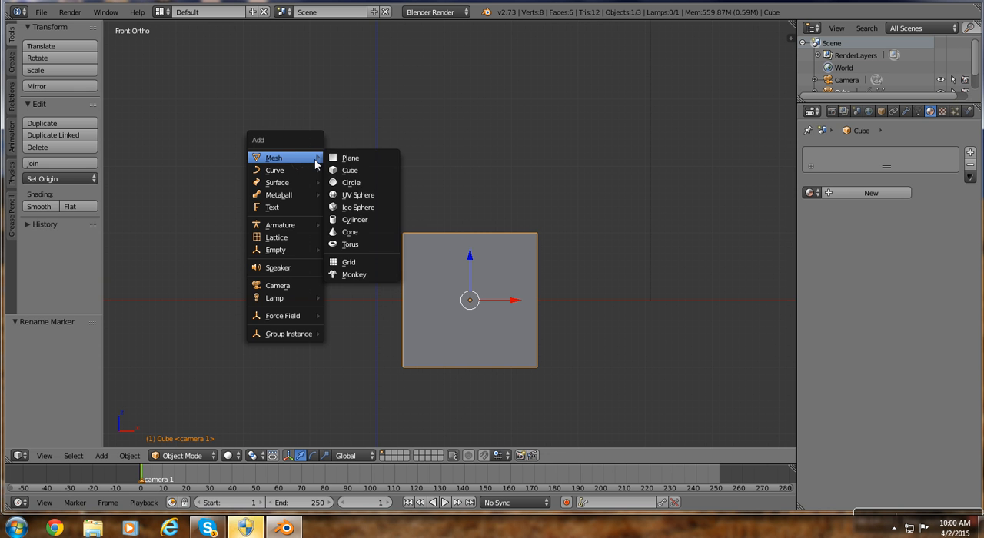
click(287, 285)
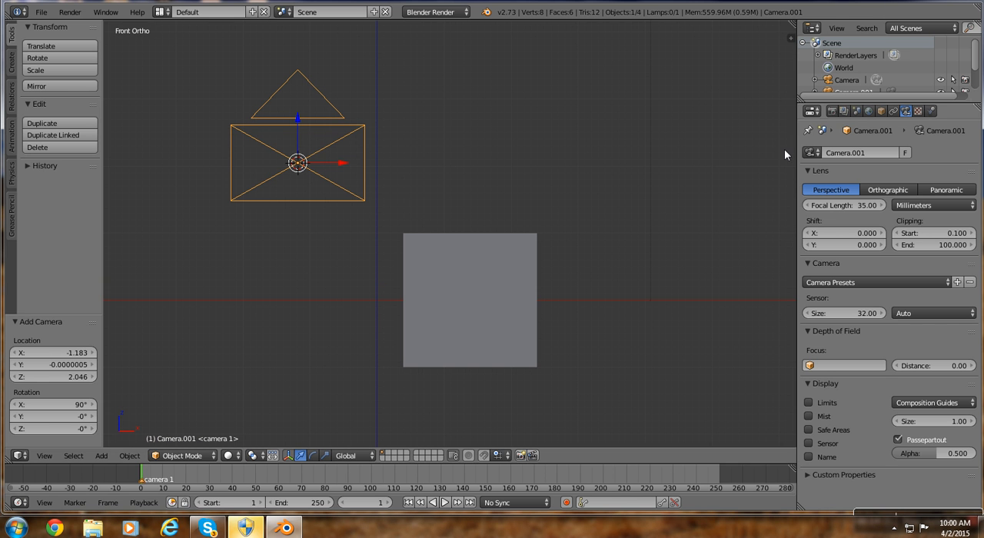
Set Camera.001 as the scene's active camera and look through it.
click(857, 112)
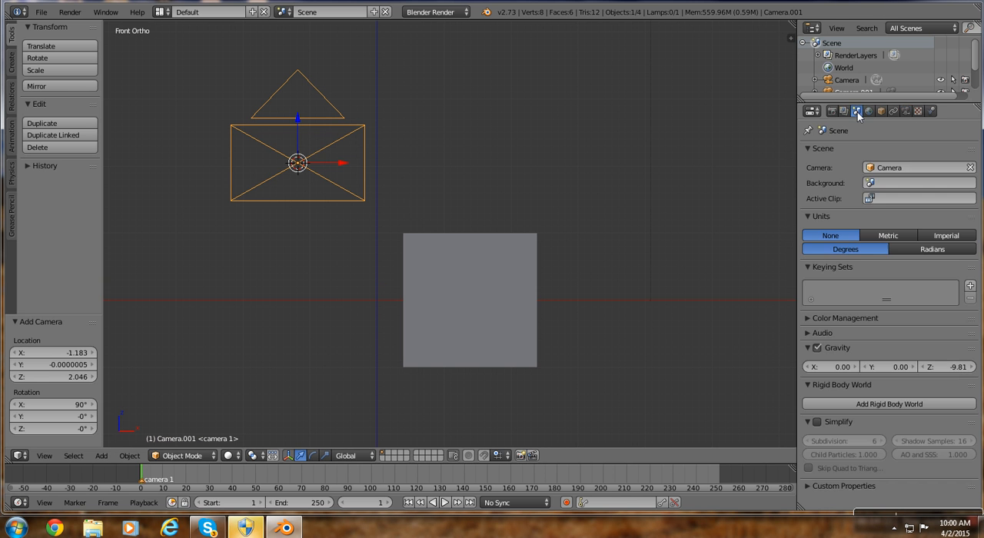
click(907, 167)
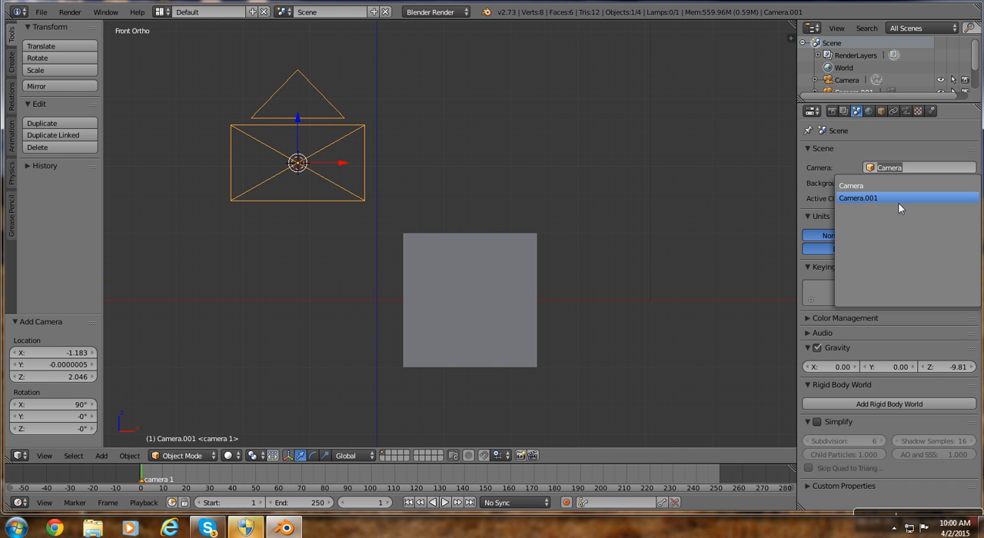
click(898, 199)
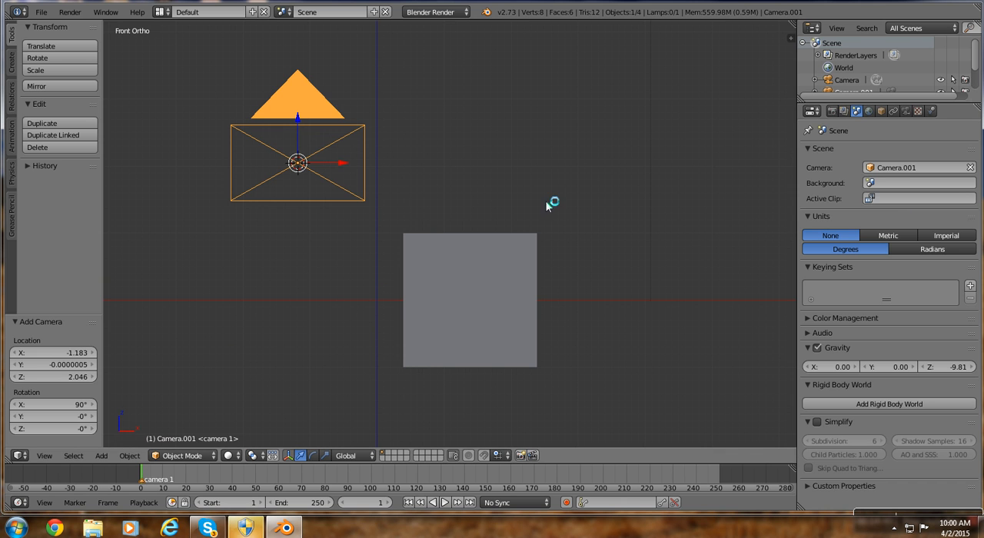
key(KP_0)
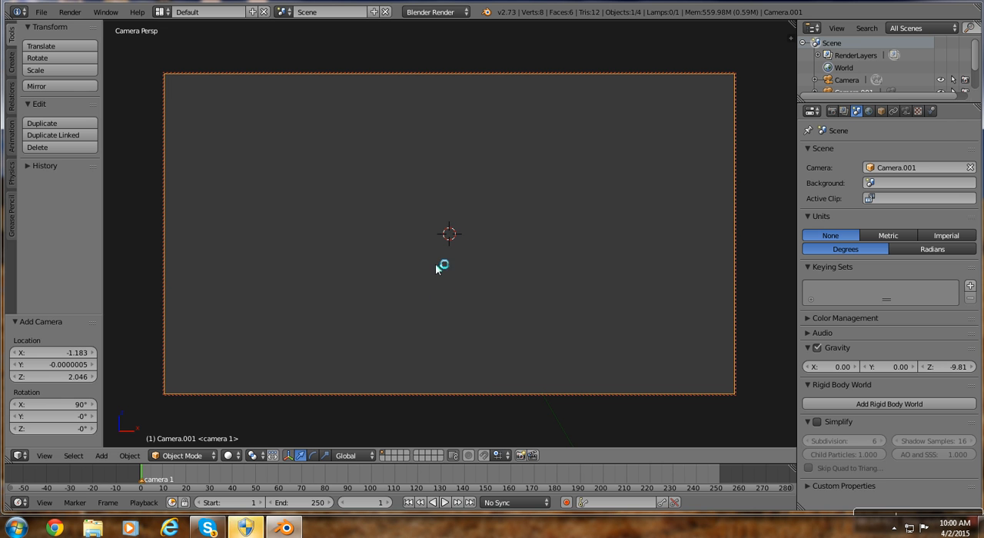
Orbit the locked Camera.001 until the cube fills the right part of its frame.
click(476, 282)
middle_drag(484, 297, 595, 330)
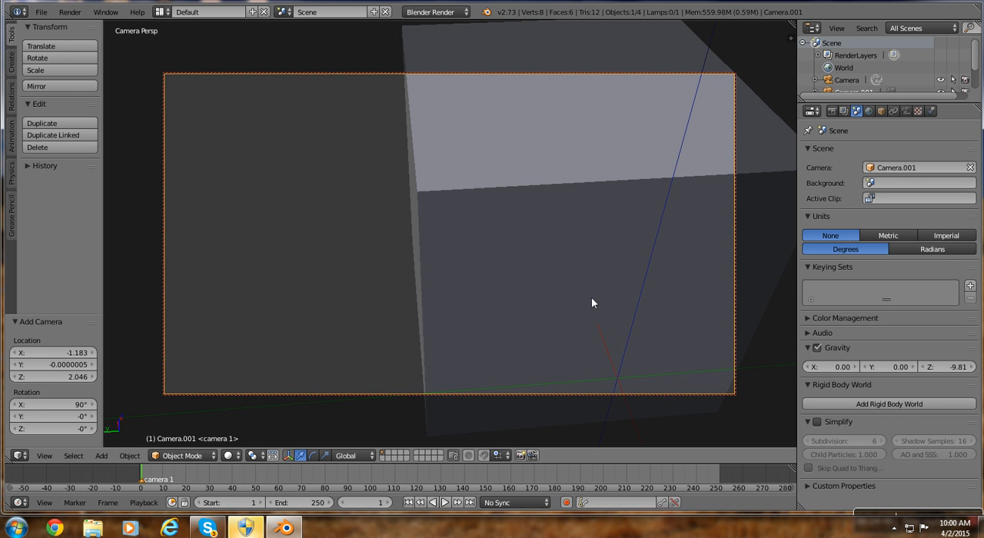
middle_drag(591, 297, 483, 275)
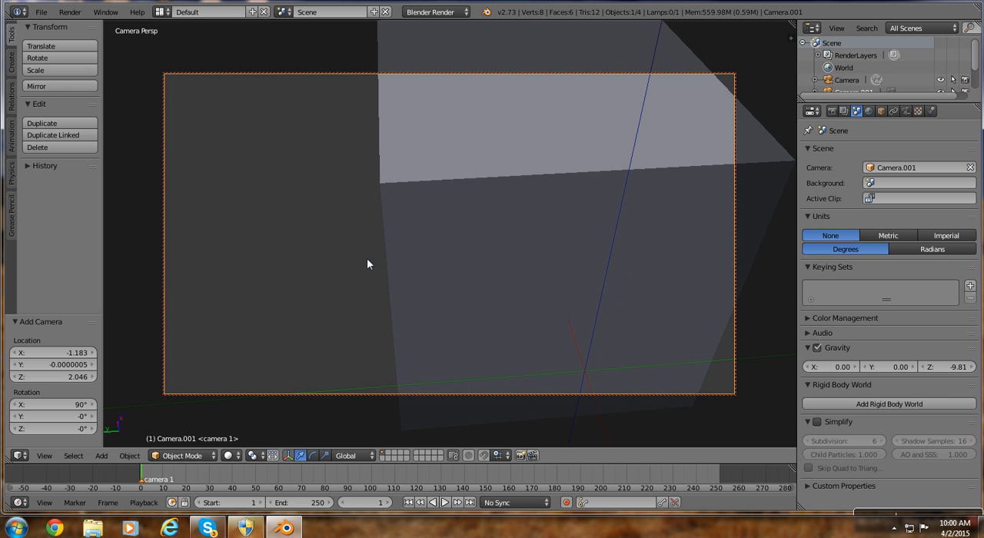
Return the timeline to frame 1 and bind Camera.001 to the "camera 1" marker.
click(163, 476)
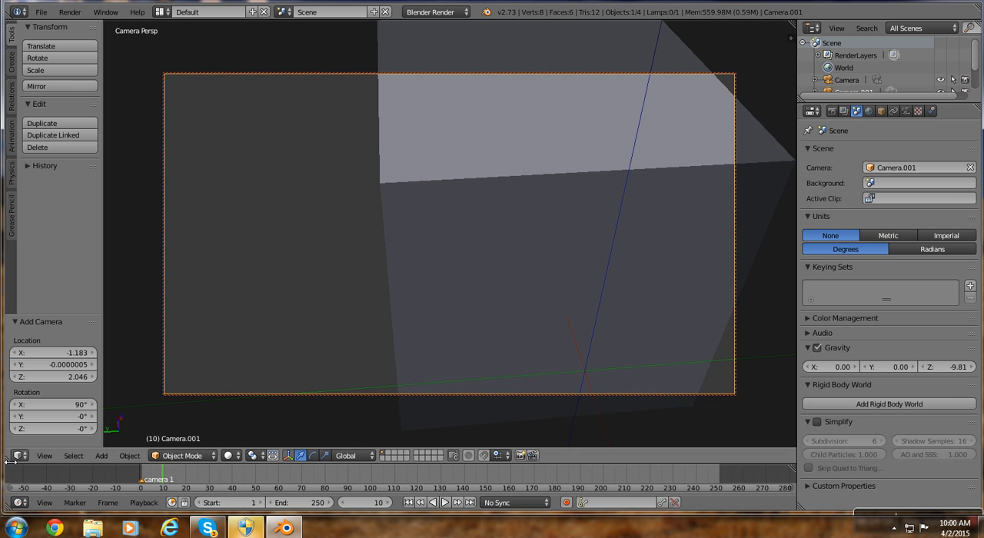
click(141, 478)
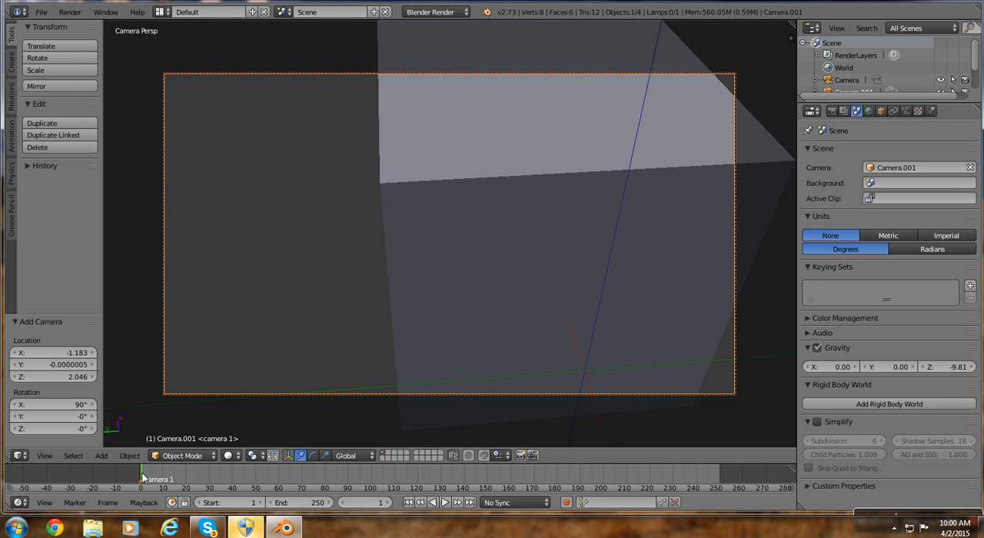
key(ctrl+b)
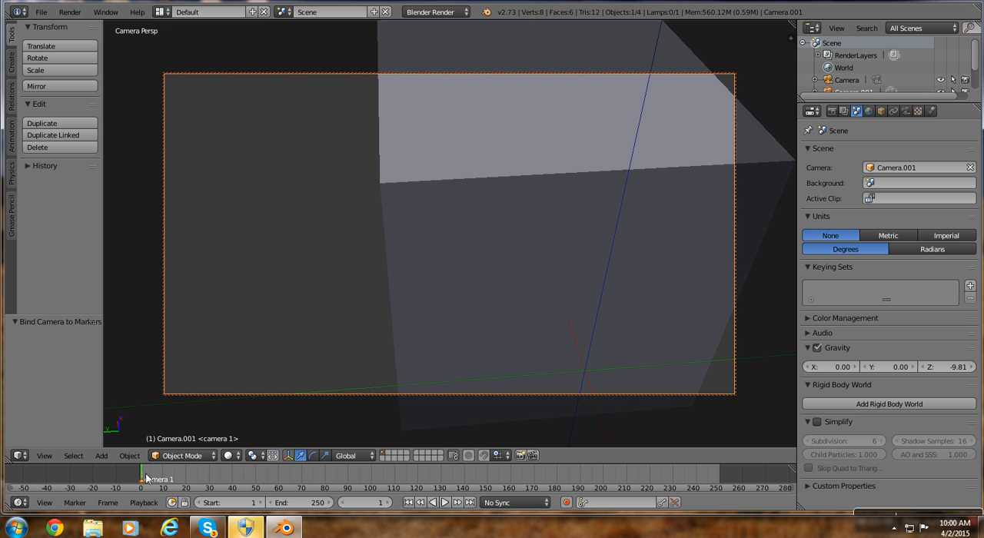
Add a timeline marker at frame 40 and bind Camera.001 to it.
click(233, 479)
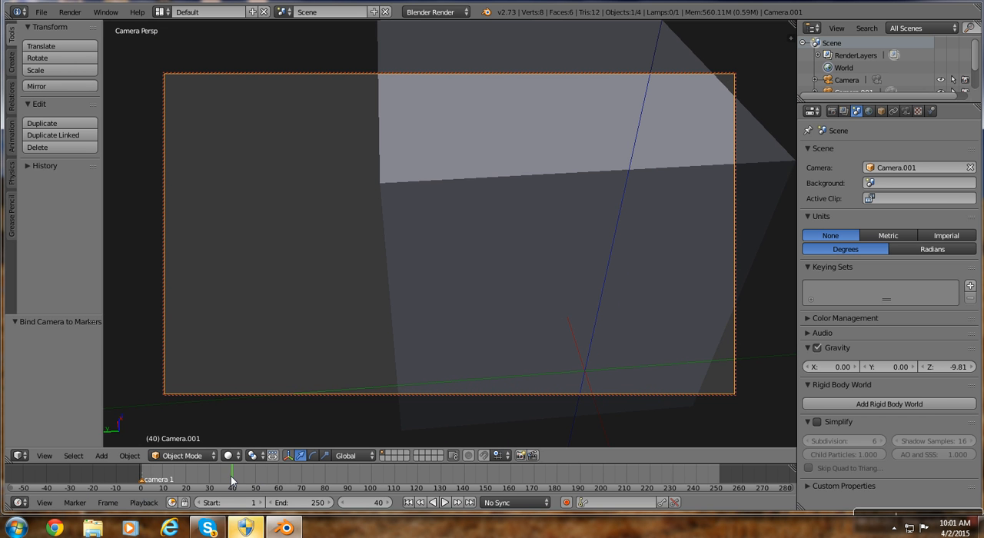
key(m)
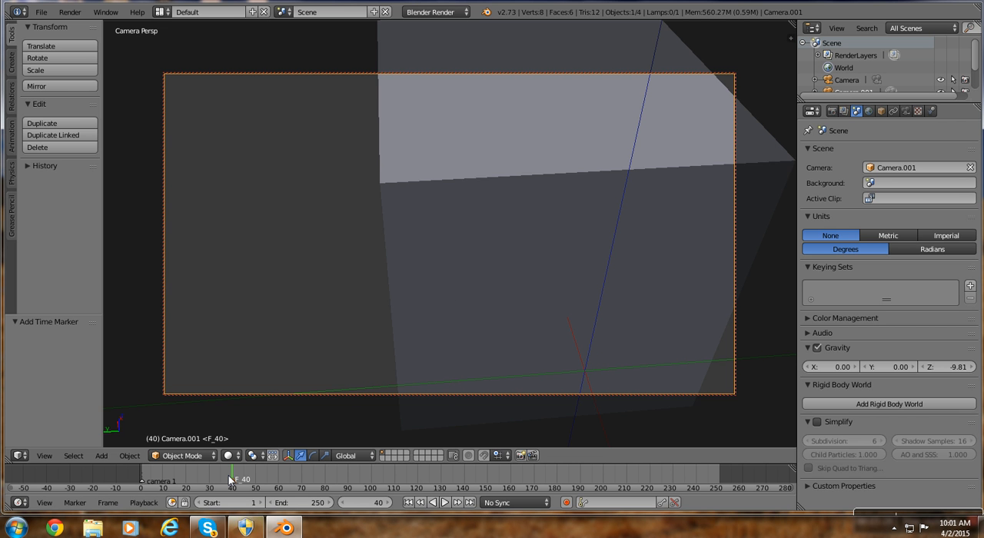
key(ctrl+b)
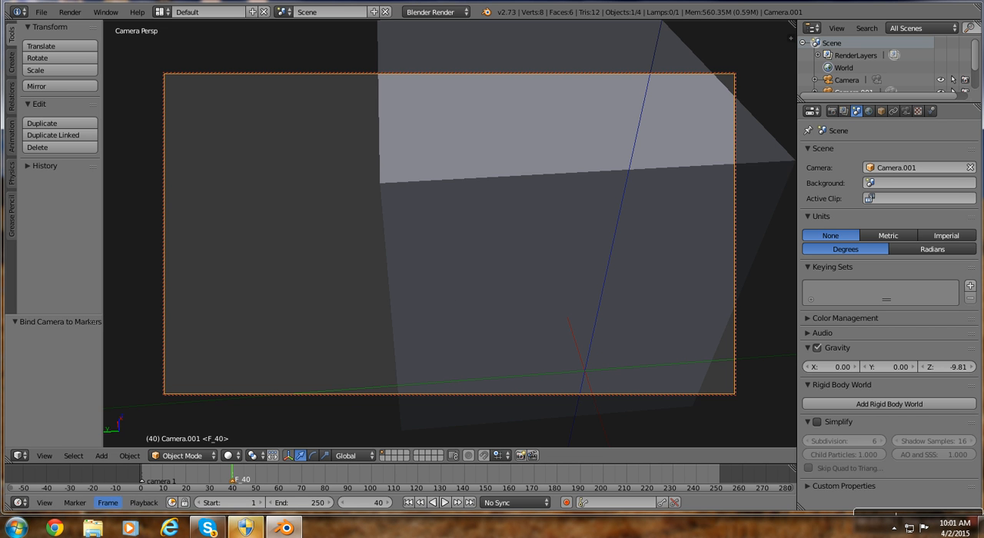
Rename the frame 40 marker as "camera 2".
click(76, 504)
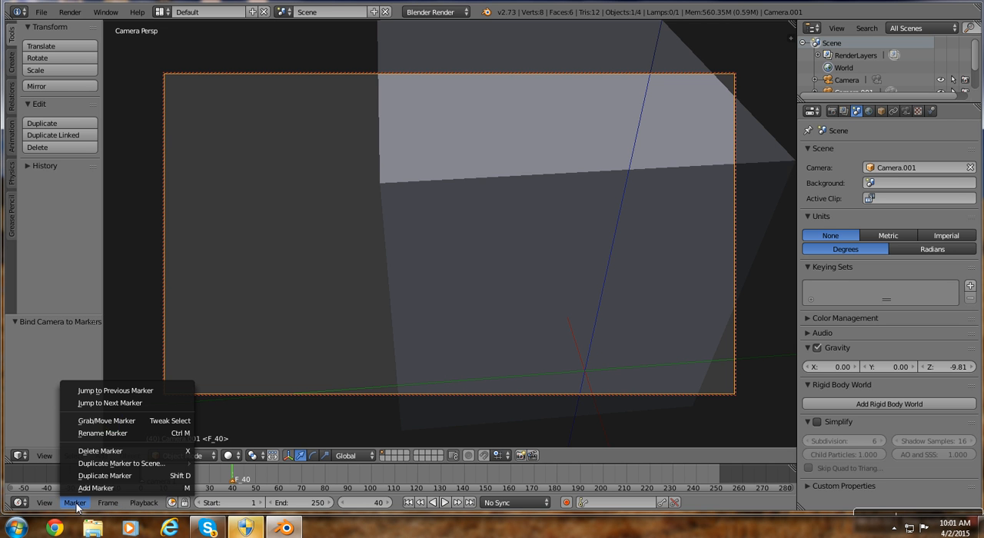
click(150, 435)
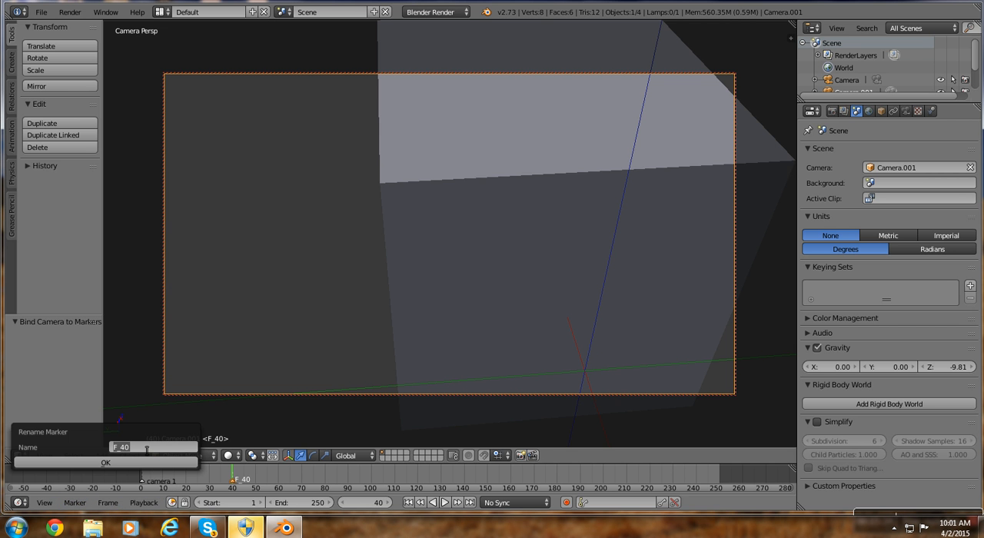
key(BackSpace)
text(camera 2)
key(Return)
click(150, 461)
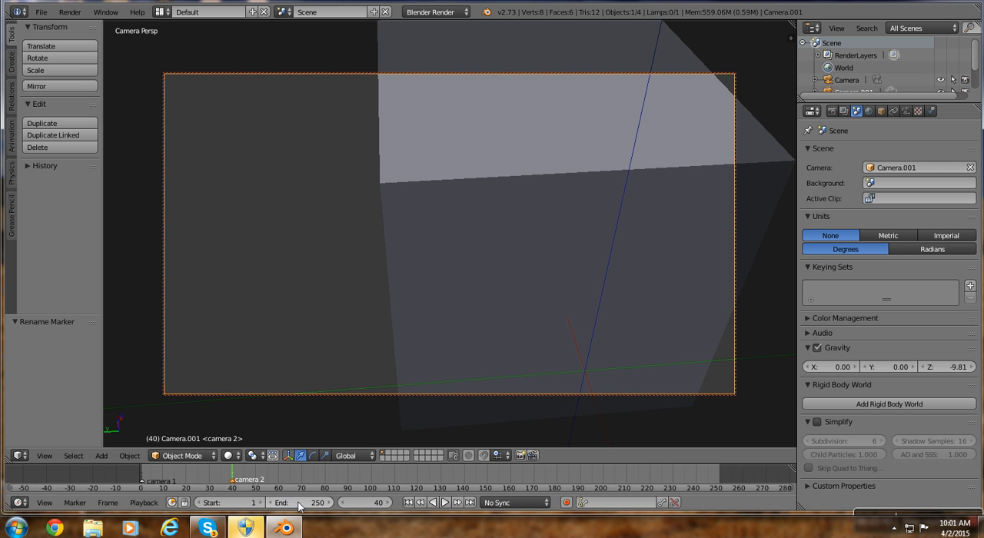
Set the animation's end frame to 70.
click(293, 507)
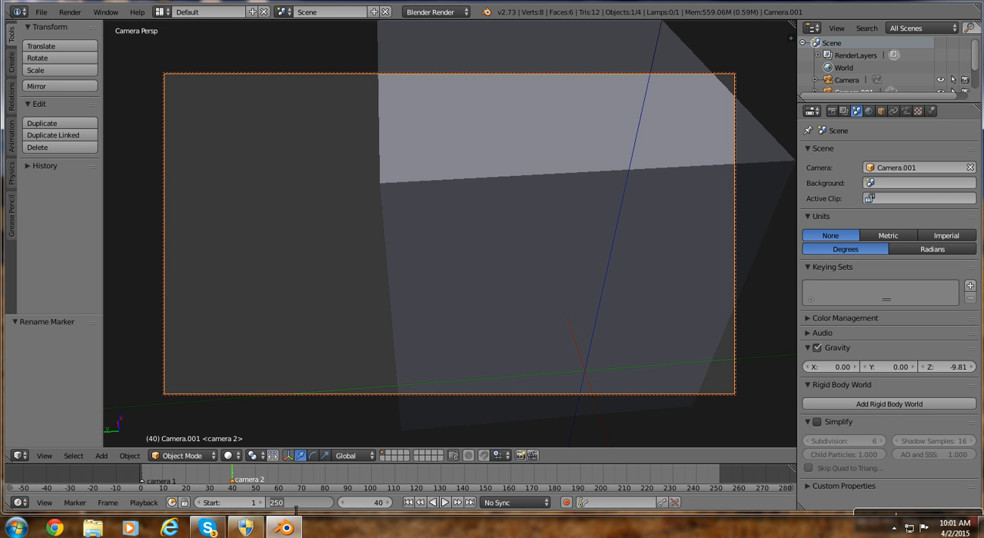
text(70)
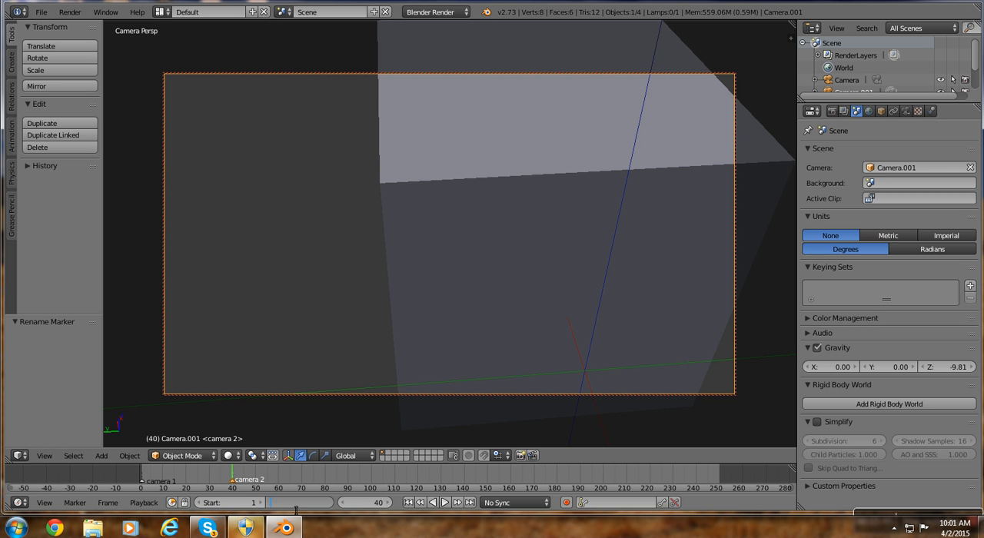
key(Return)
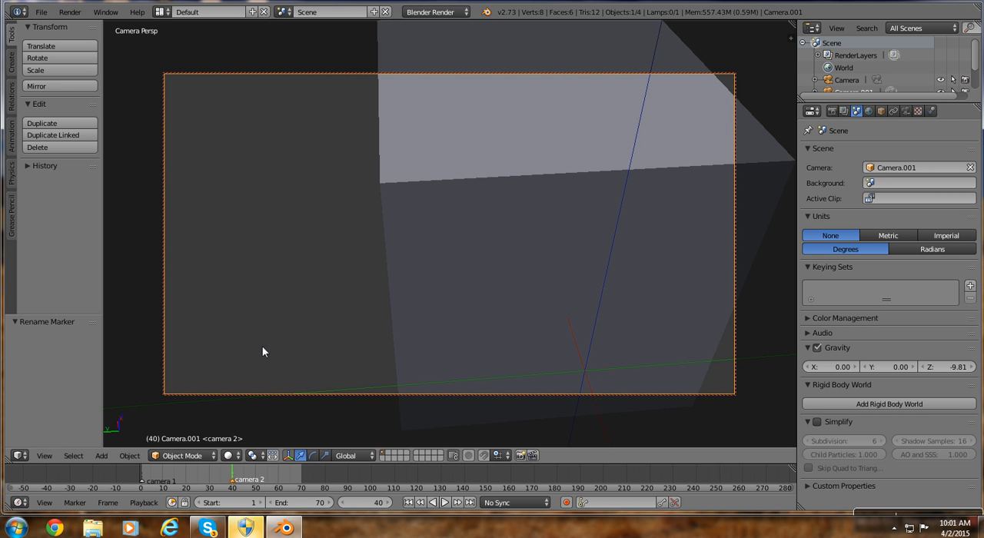
Try to delete the "camera 1" marker at frame 1 of the timeline.
click(143, 487)
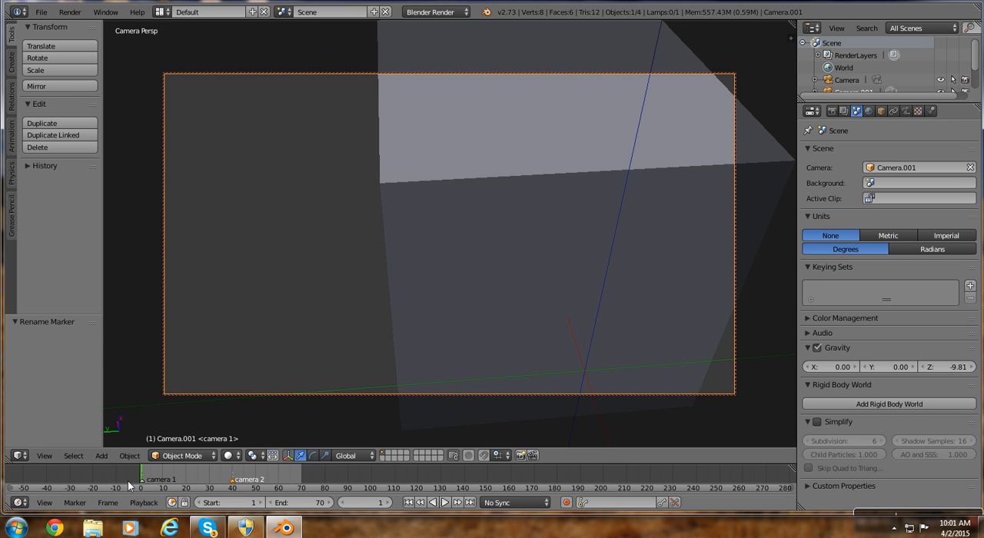
click(89, 503)
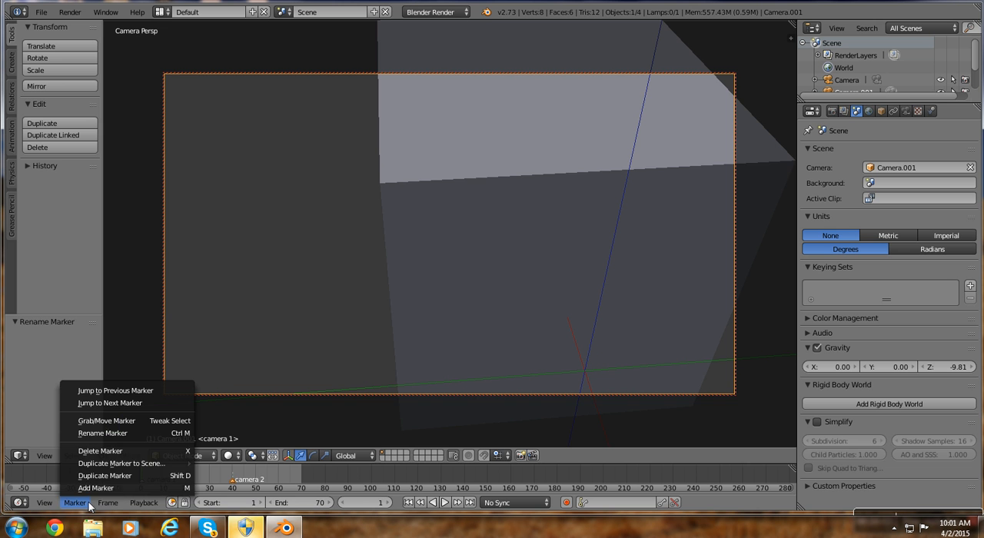
click(86, 452)
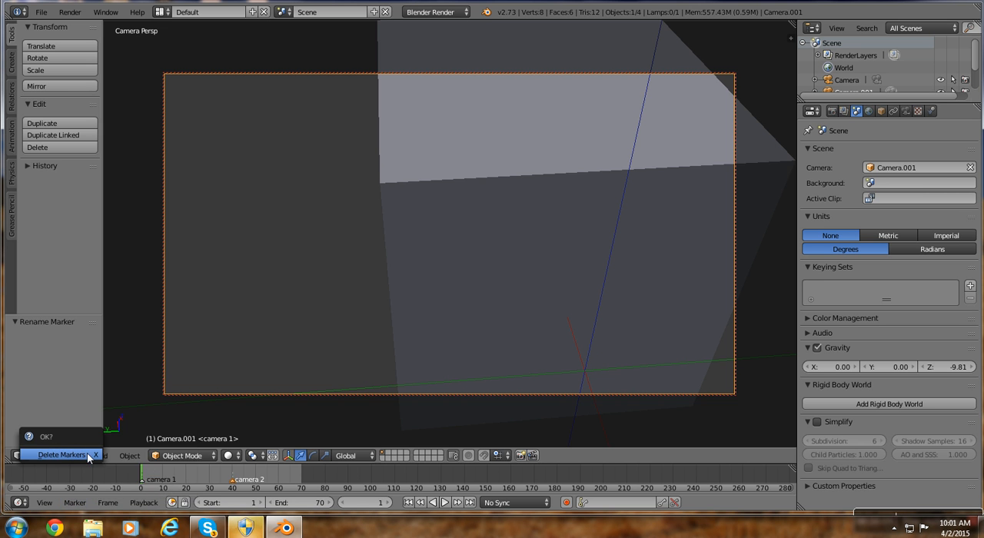
right_click(143, 485)
click(75, 502)
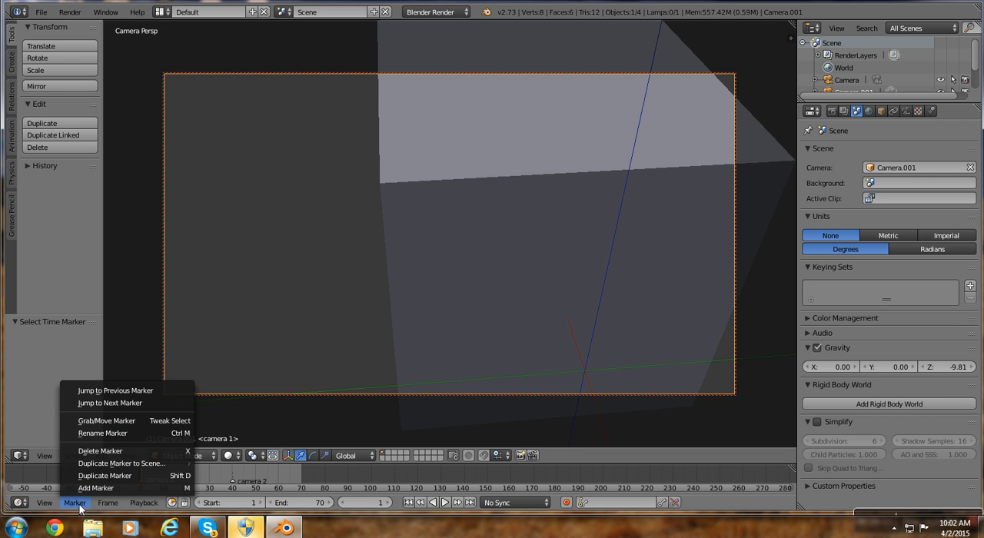
click(84, 451)
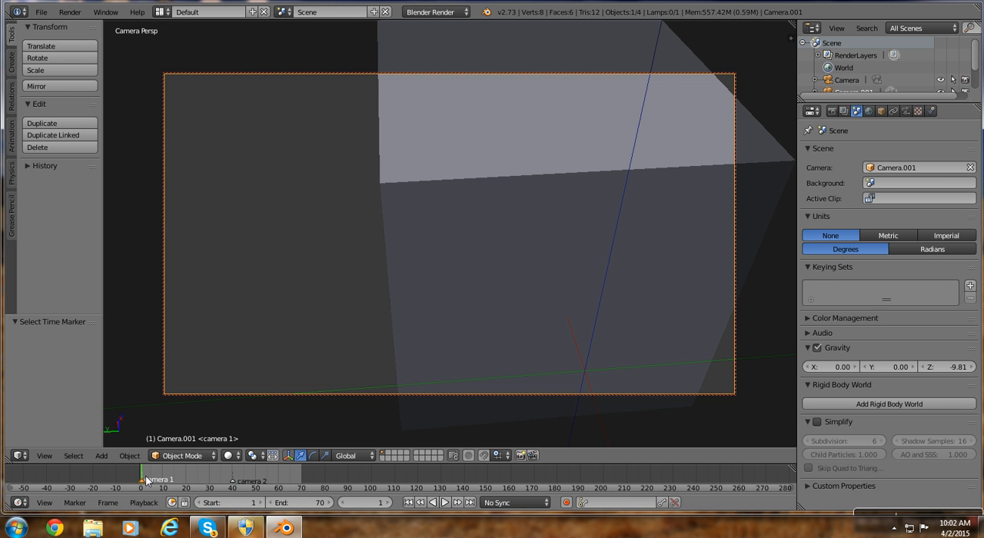
scroll(450, 233, up, 1)
scroll(496, 103, up, 1)
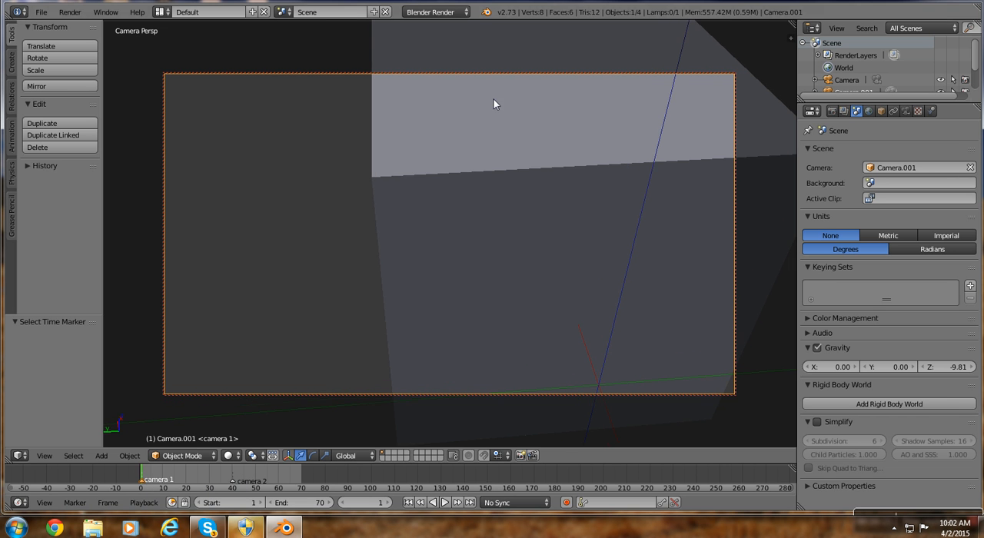
Start a new file by reloading the start-up scene.
click(44, 12)
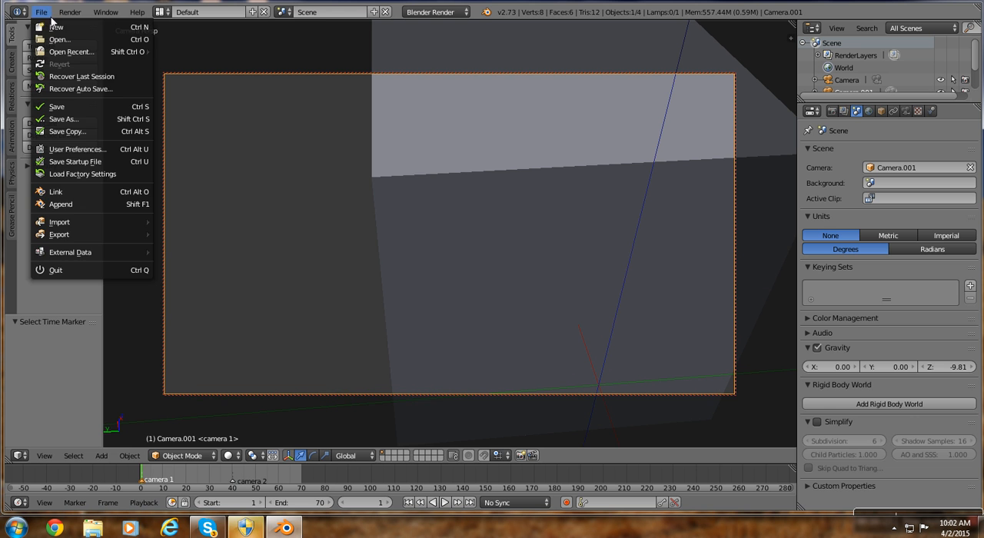
click(55, 23)
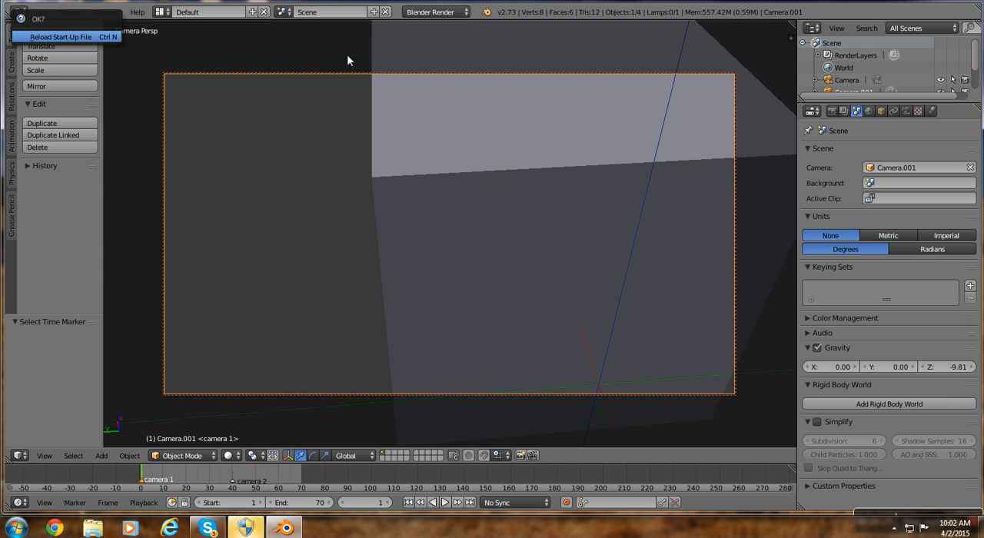
key(Return)
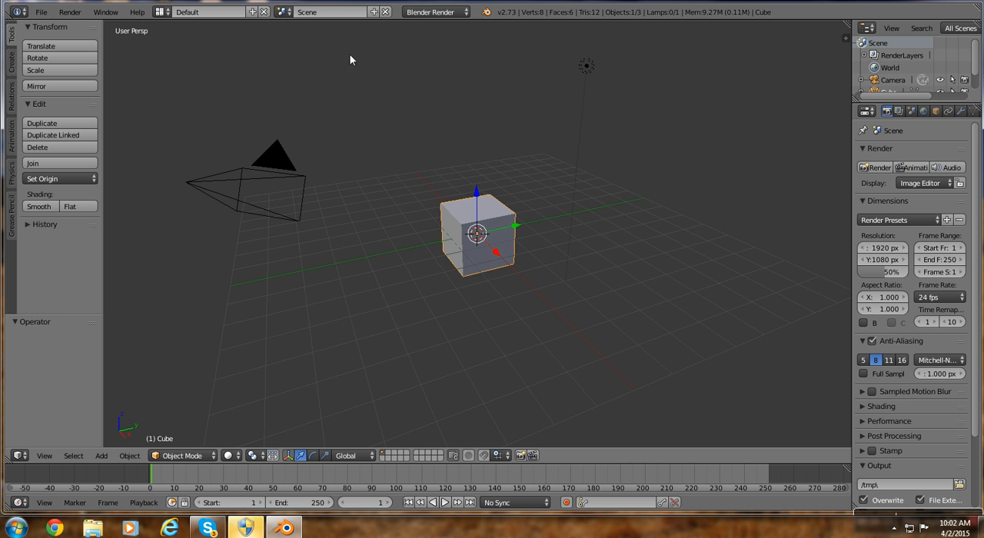
Look through the camera with it locked to the view and aim it straight down at the cube.
key(KP_0)
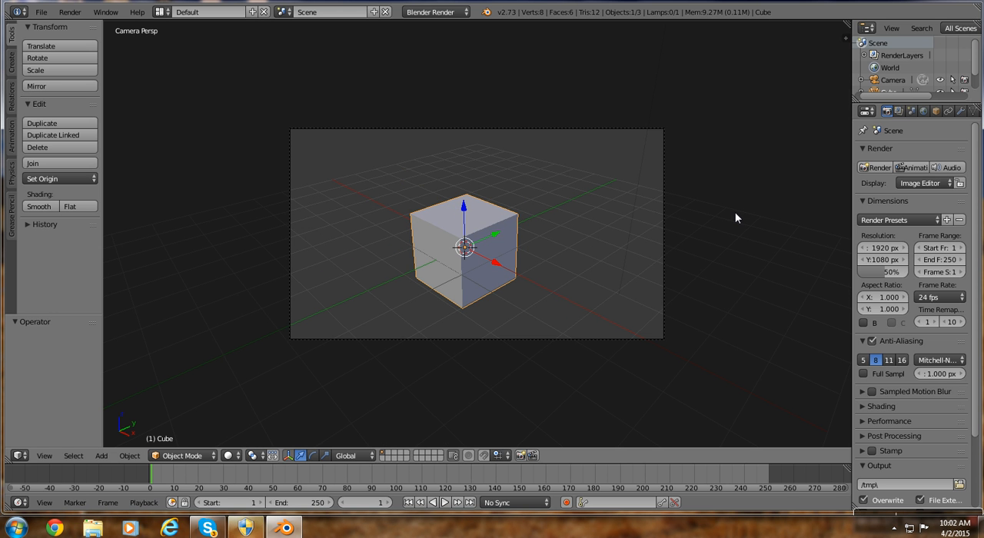
key(Home)
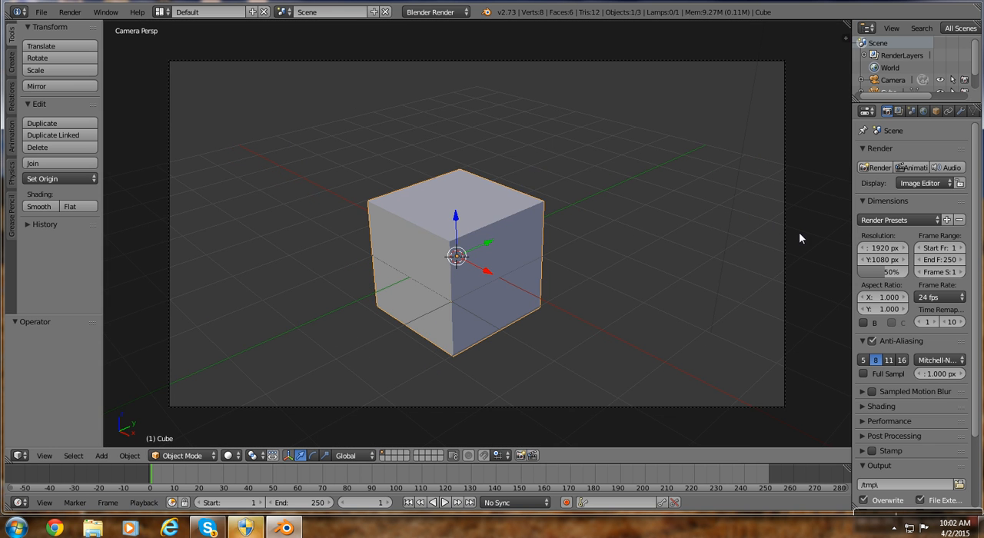
key(n)
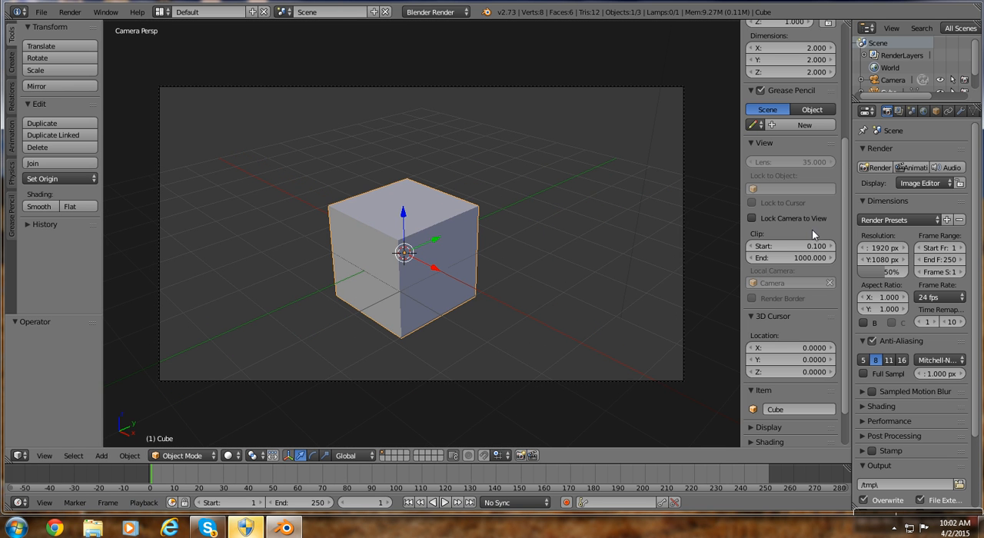
click(749, 219)
key(n)
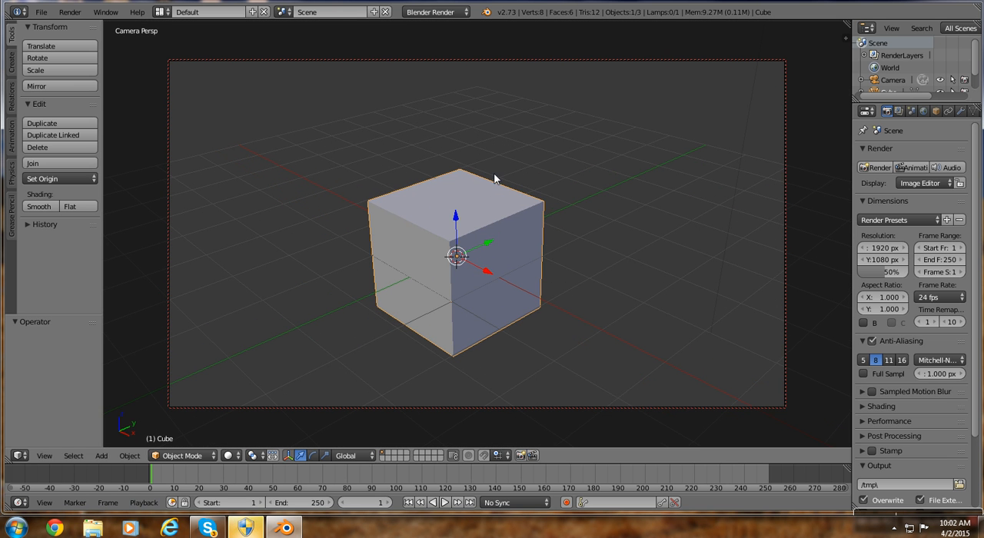
middle_drag(340, 245, 270, 344)
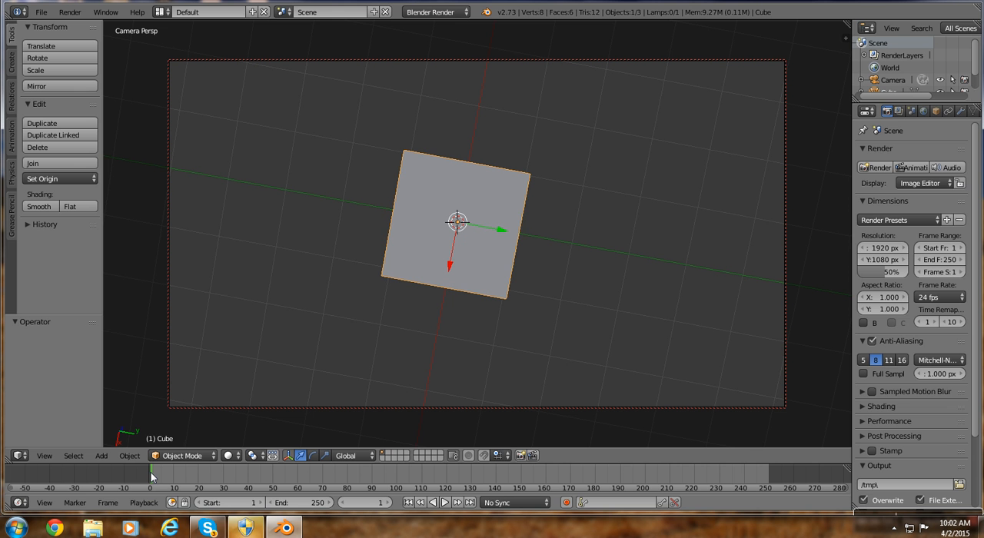
Add a timeline marker at frame 1, then try binding the selected cube to it as camera and undo the binding.
key(m)
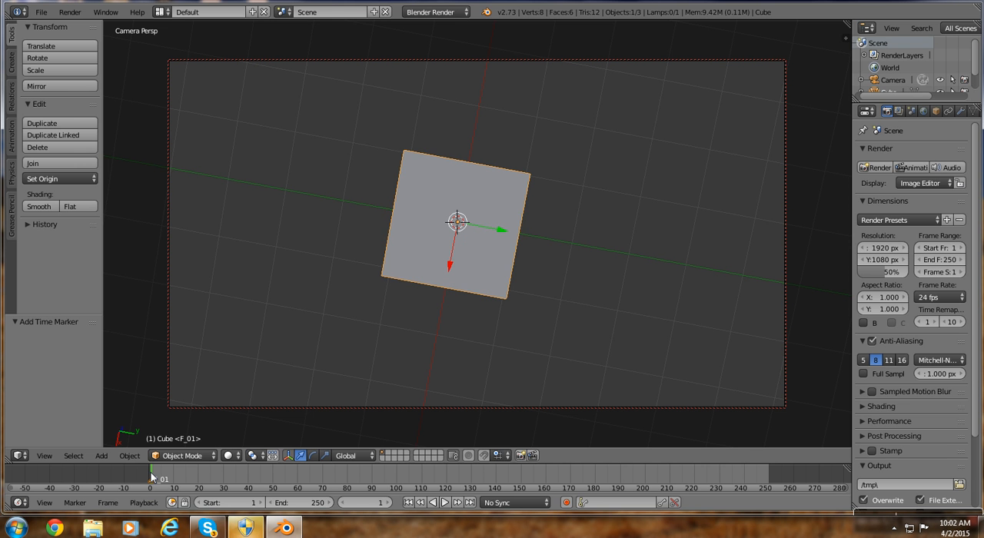
key(ctrl+b)
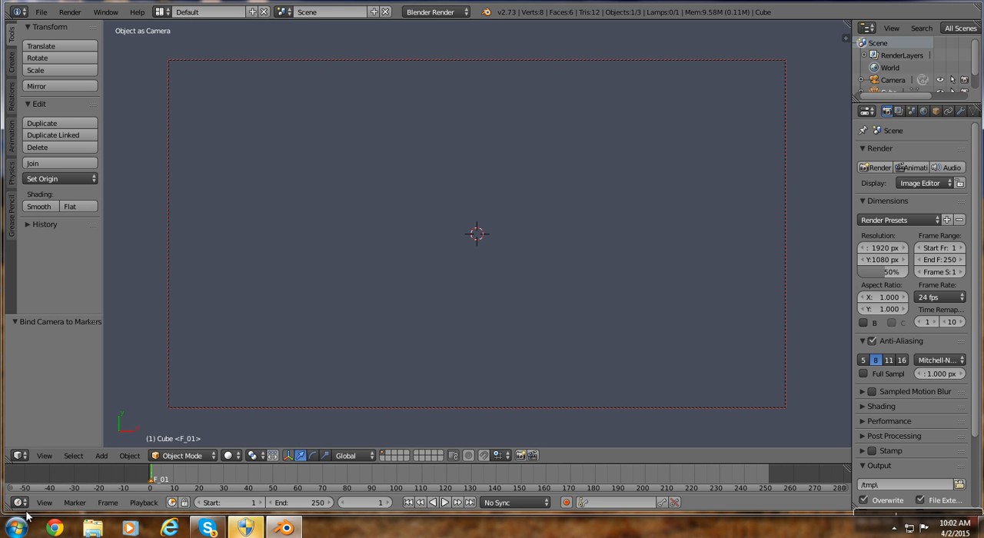
key(ctrl+z)
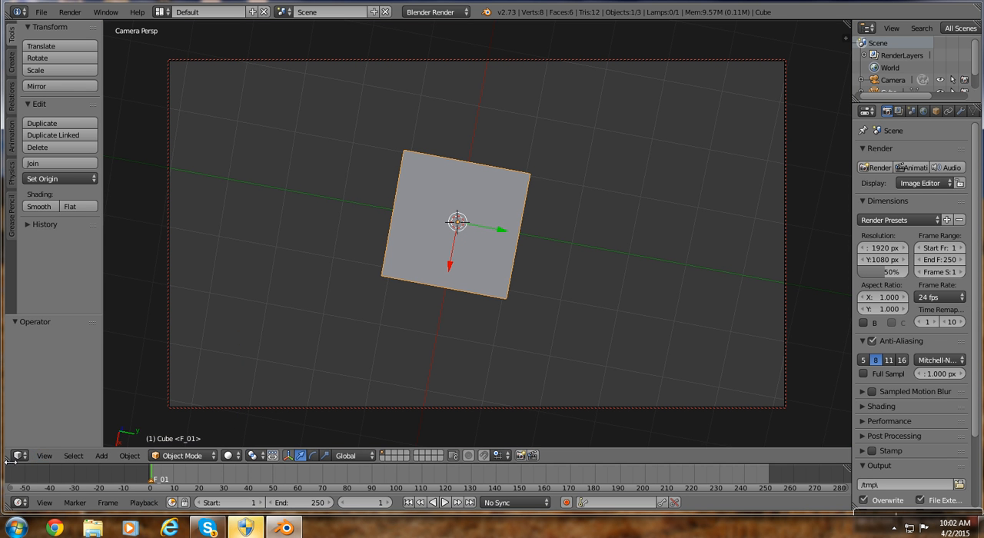
Split the 3D view into two side-by-side viewports and hide the tool shelf in both.
drag(14, 464, 489, 429)
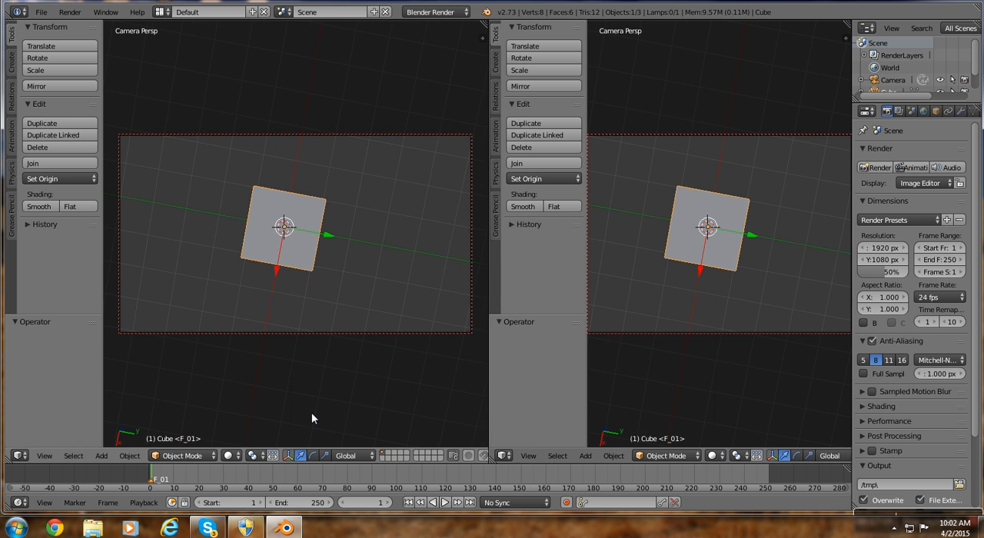
key(t)
key(t)
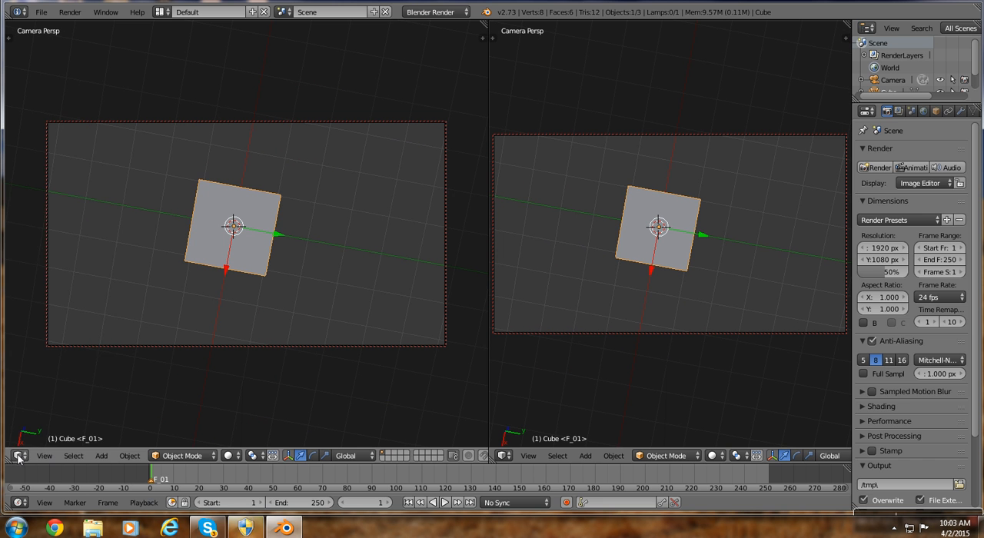
click(18, 456)
click(18, 456)
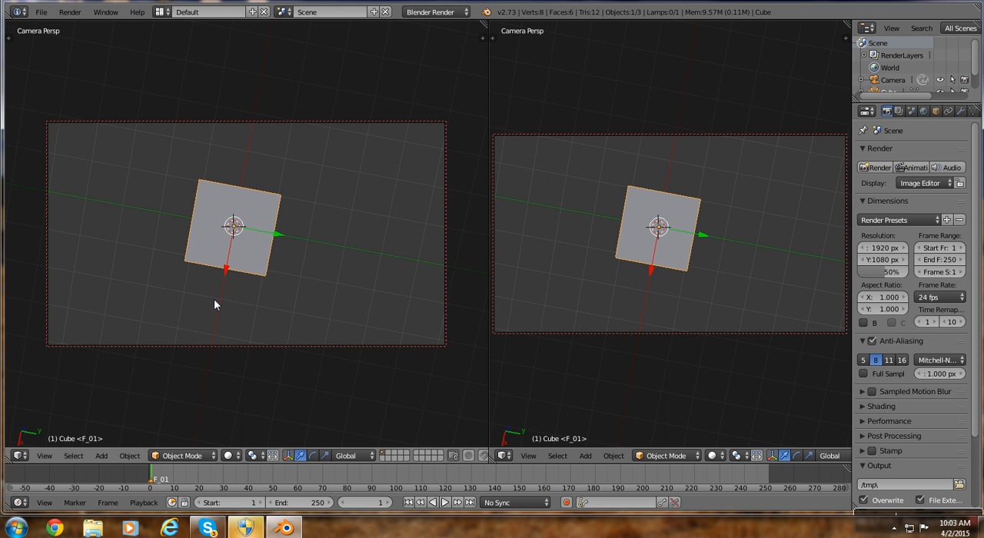
Switch one viewport to the front view and select the camera above the cube there.
key(KP_1)
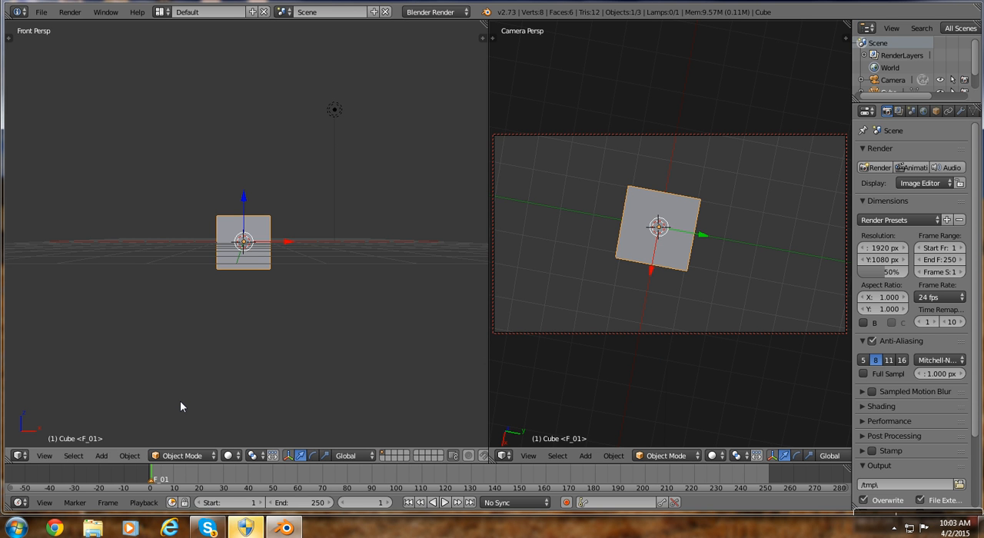
scroll(208, 391, down, 3)
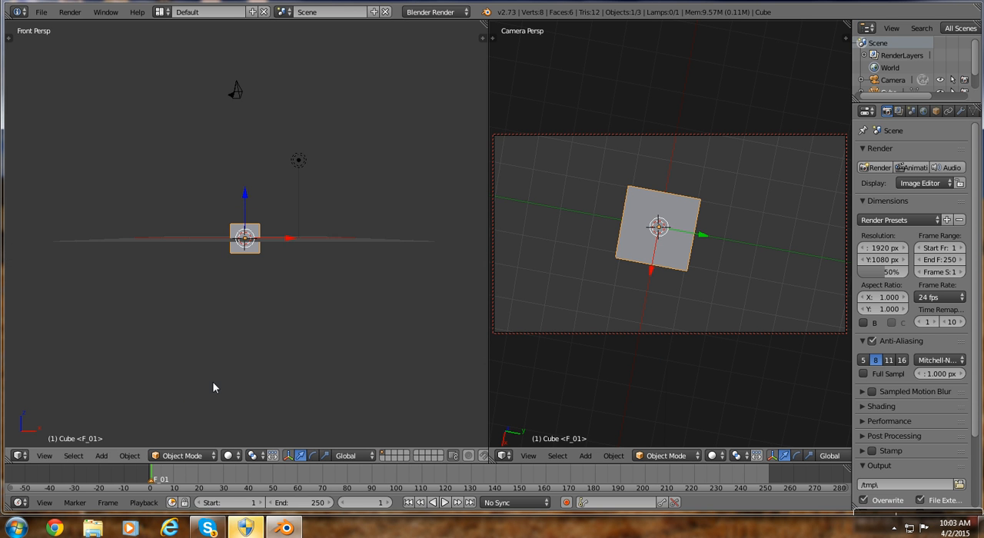
right_click(237, 89)
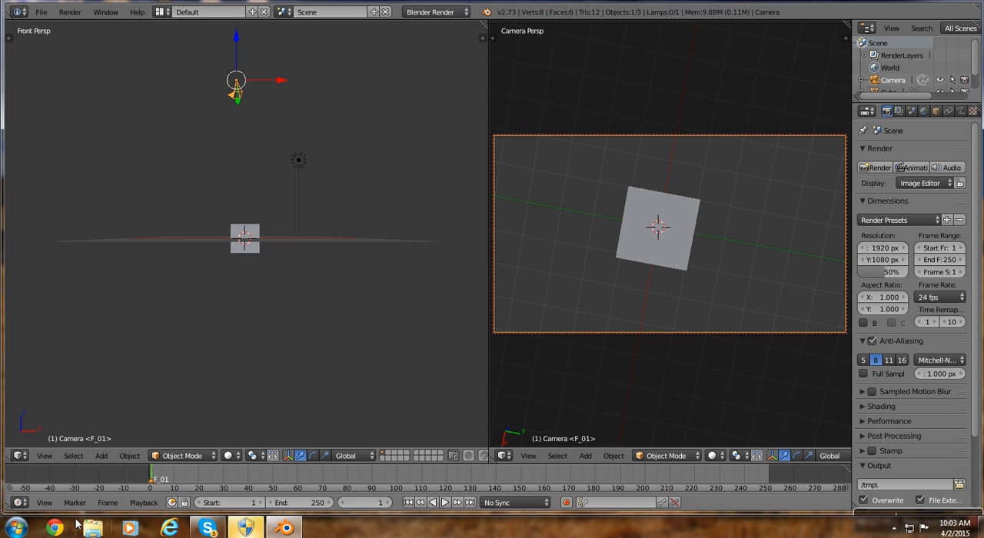
Rename the frame 1 marker as "camera 1".
scroll(65, 498, down, 1)
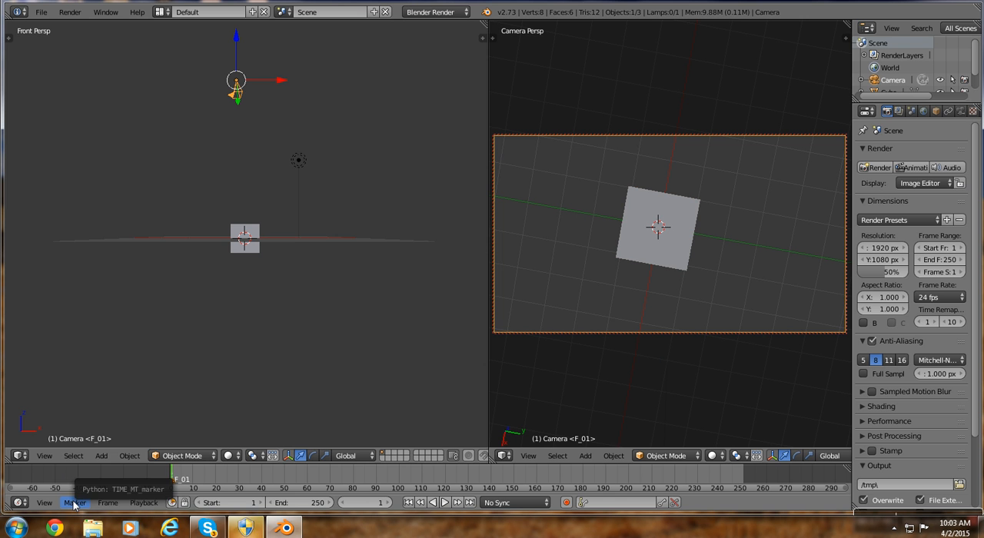
click(75, 503)
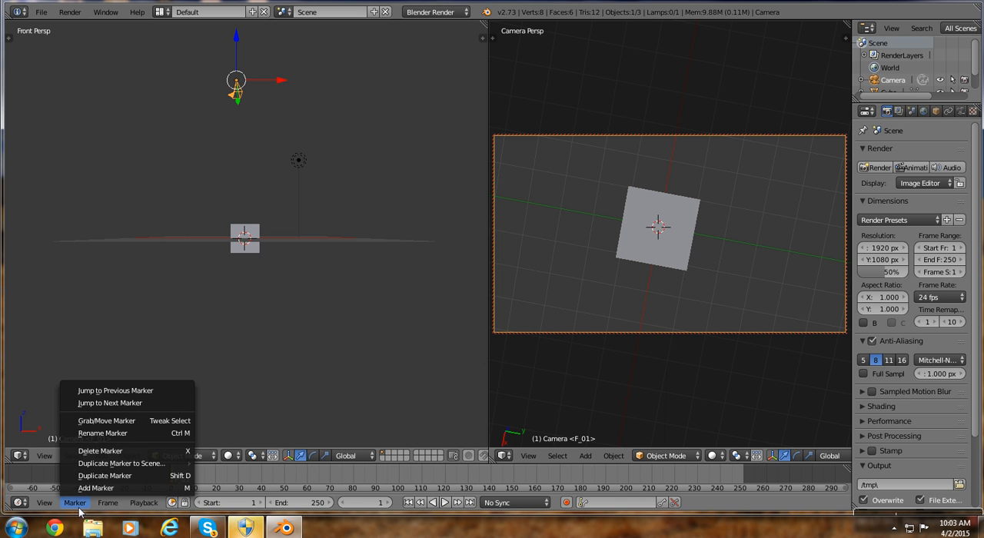
click(91, 433)
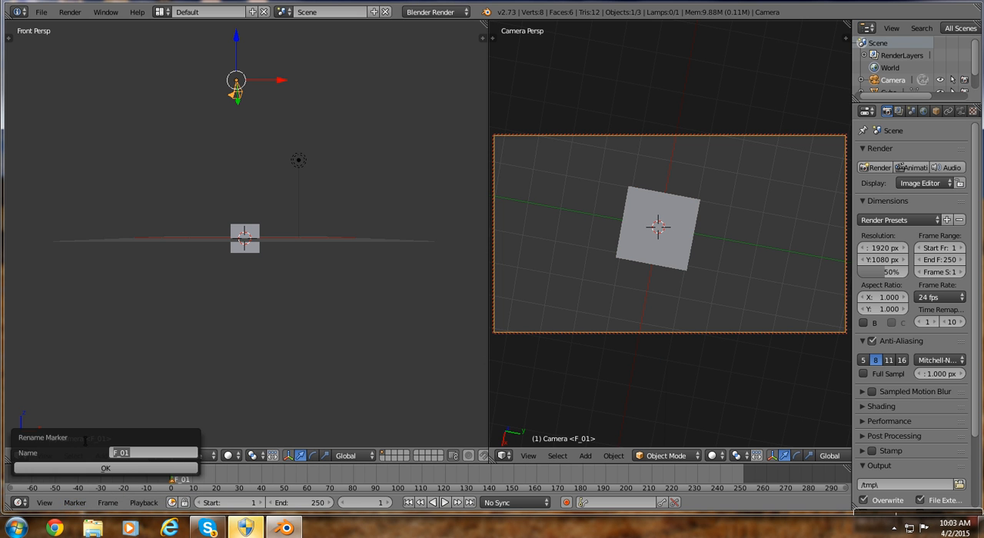
key(BackSpace)
text(camera 1)
click(135, 467)
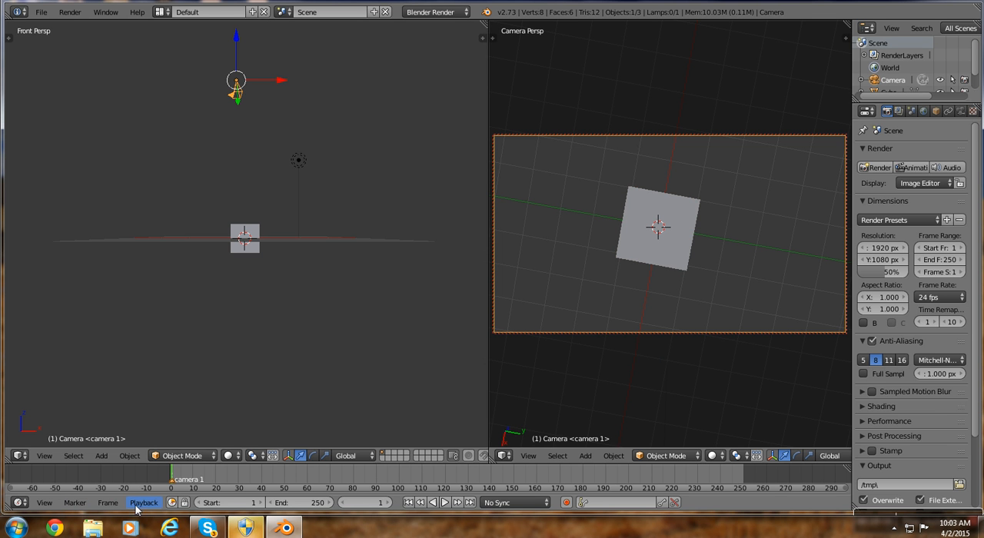
Go to frame 30 and add a second camera beside the cube in the front view.
click(239, 478)
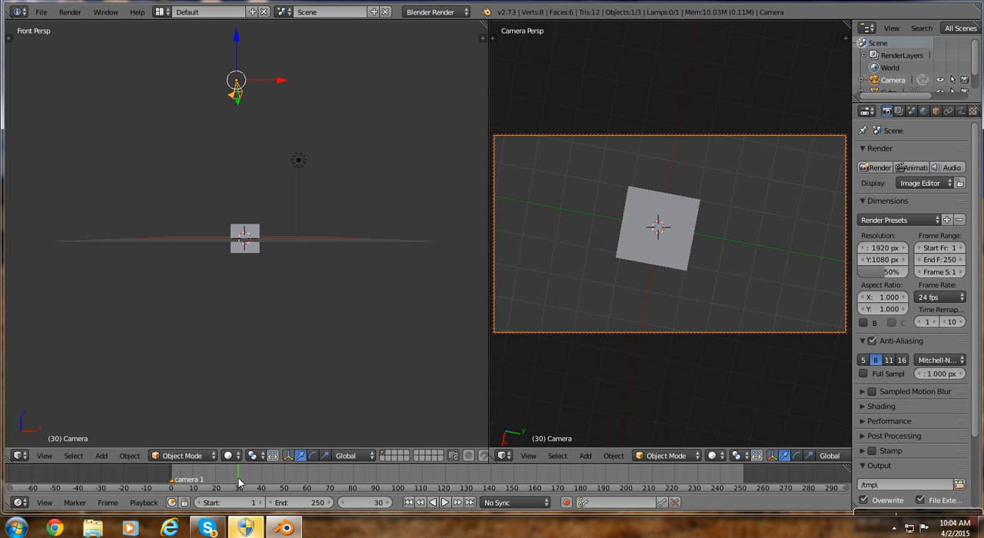
click(158, 220)
key(shift+a)
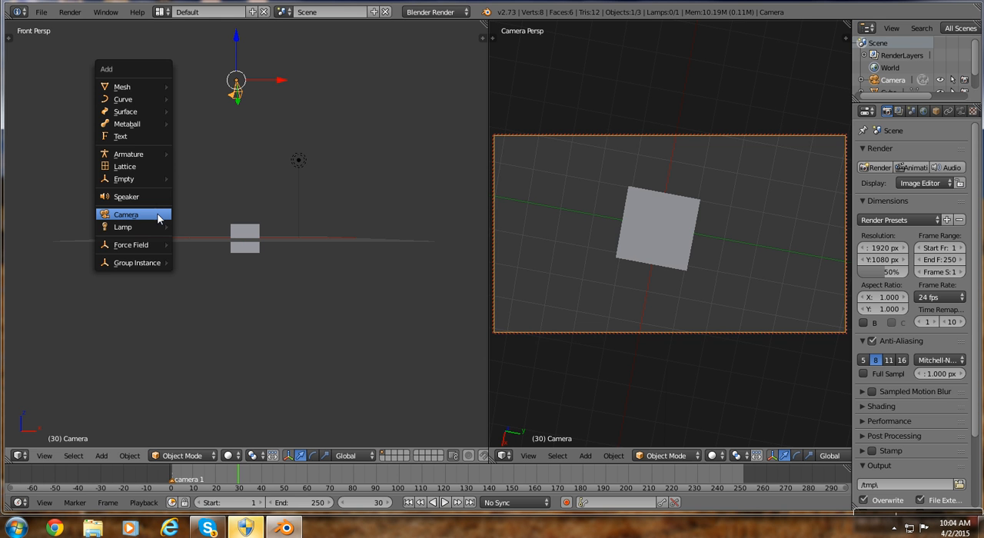
click(158, 219)
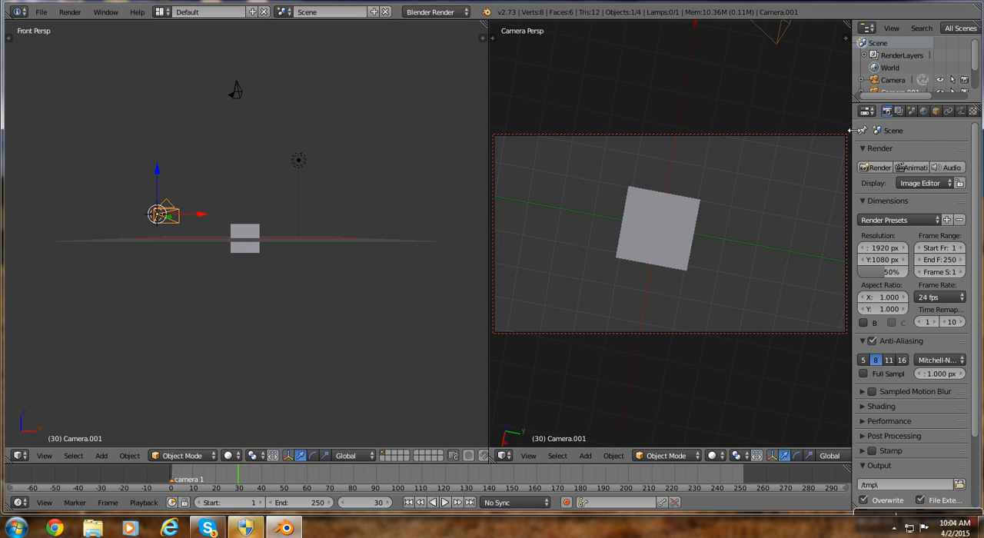
Make Camera.001 the scene's active camera and aim it at a side face of the cube from slightly above.
drag(852, 130, 817, 130)
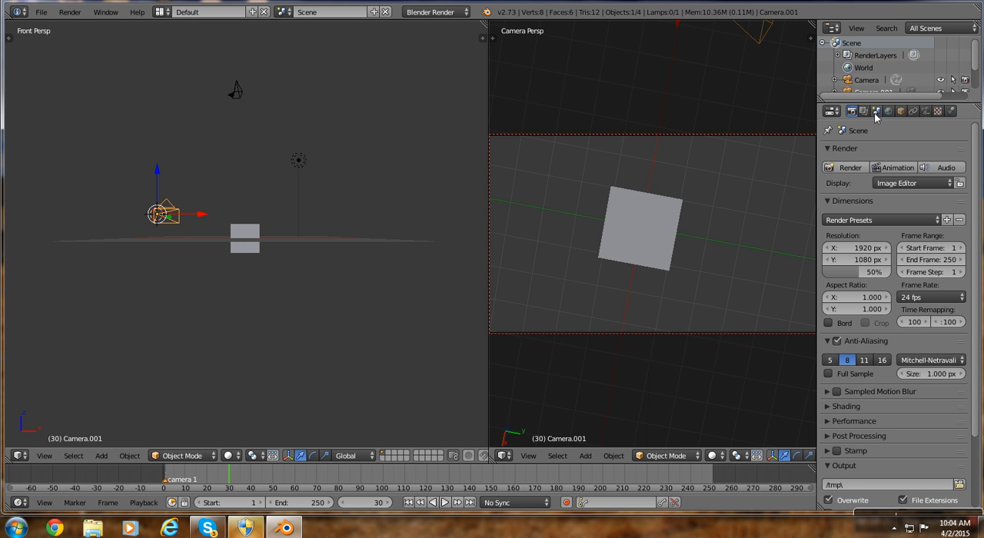
click(876, 113)
click(921, 168)
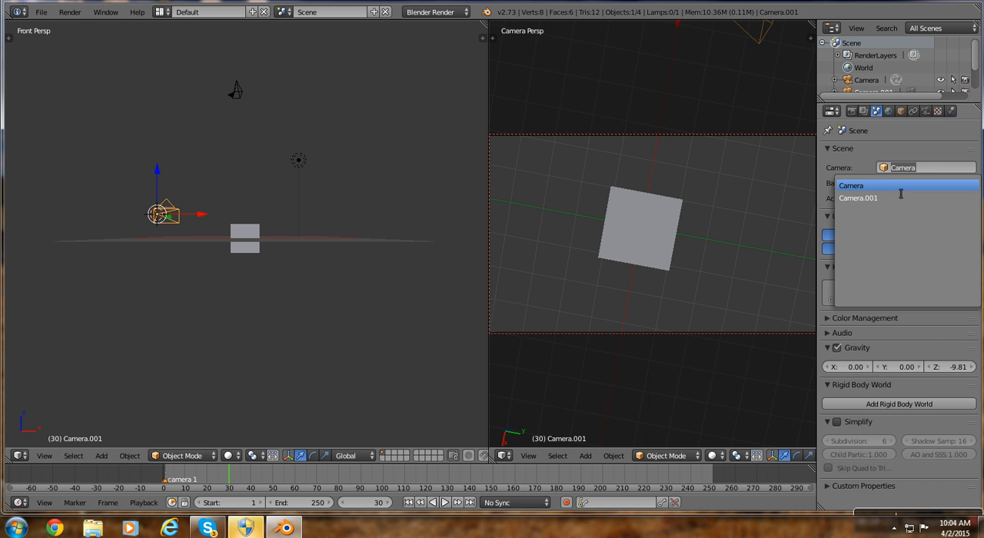
click(895, 199)
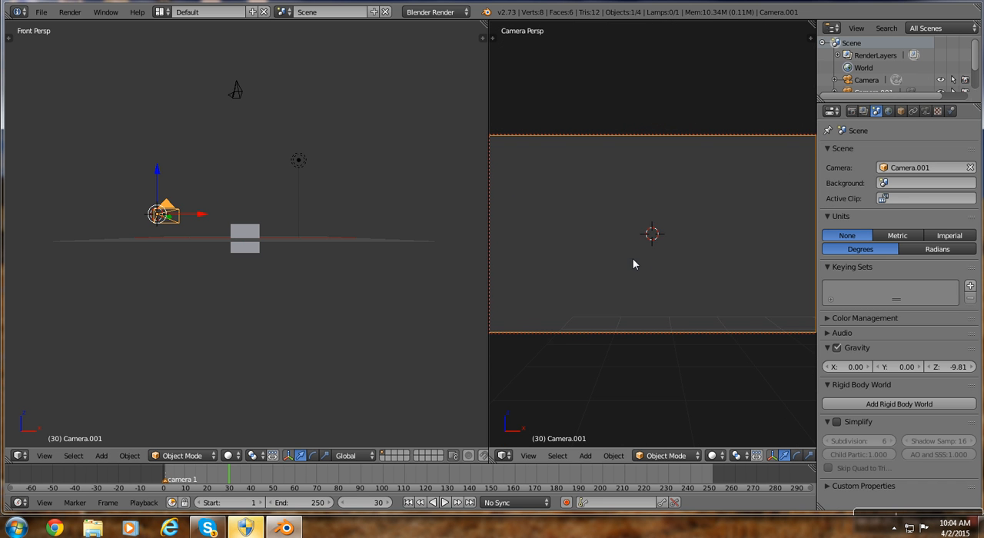
middle_drag(633, 260, 768, 282)
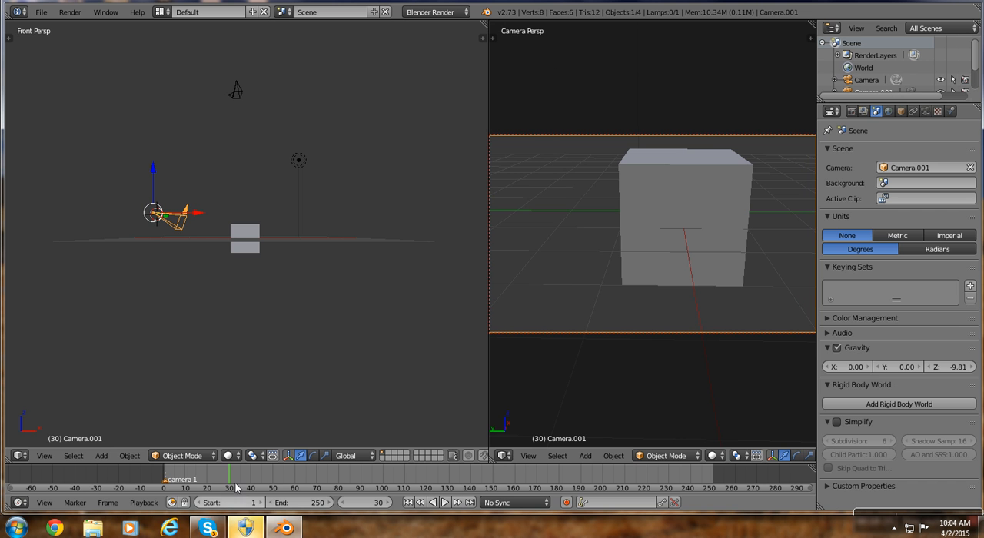
Add a timeline marker at frame 30.
key(m)
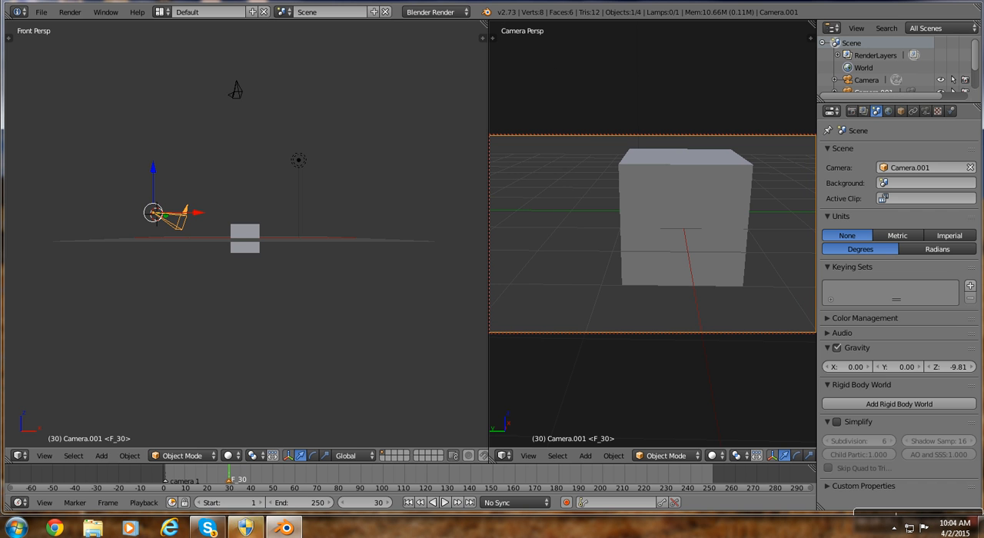
Rename the frame 30 marker as "camera 2".
click(75, 503)
click(123, 434)
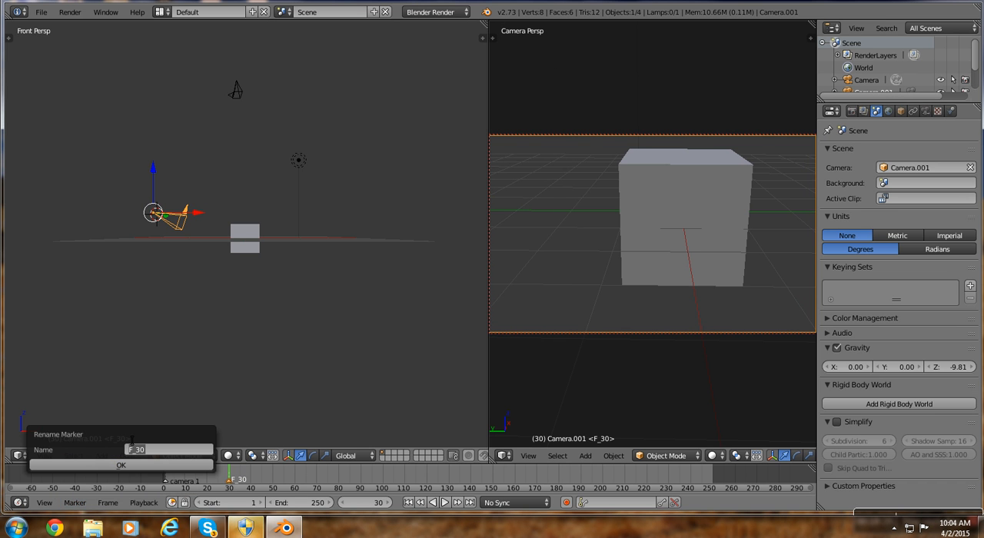
key(BackSpace)
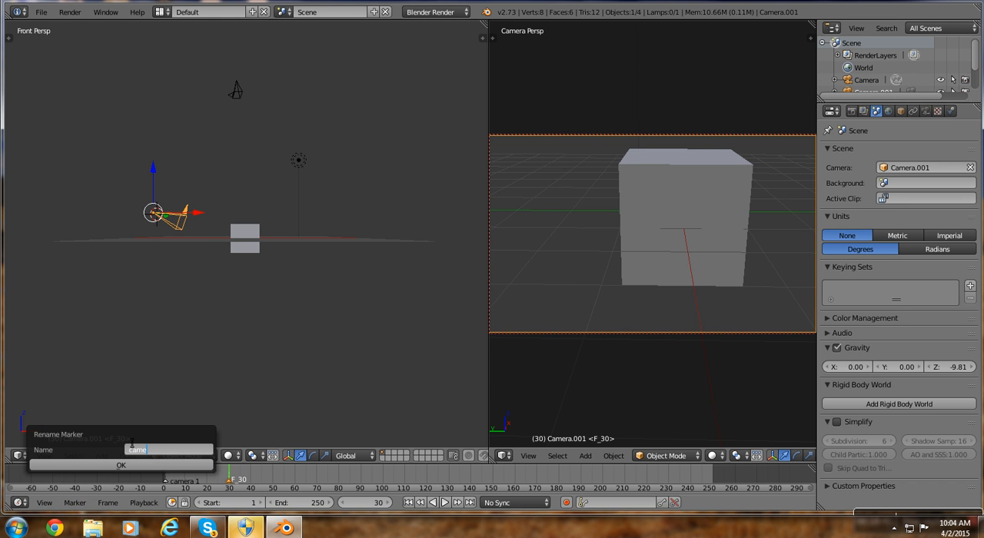
key(Return)
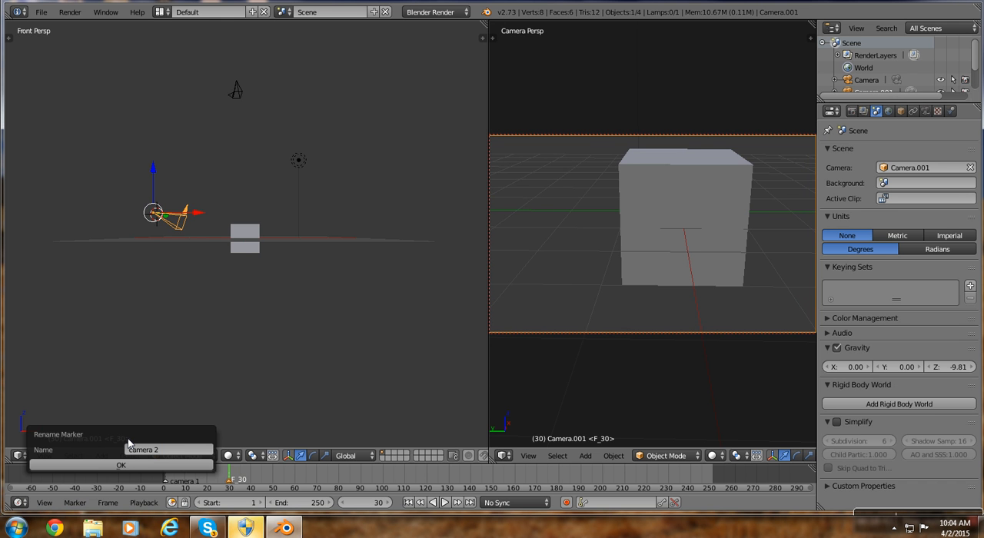
click(130, 466)
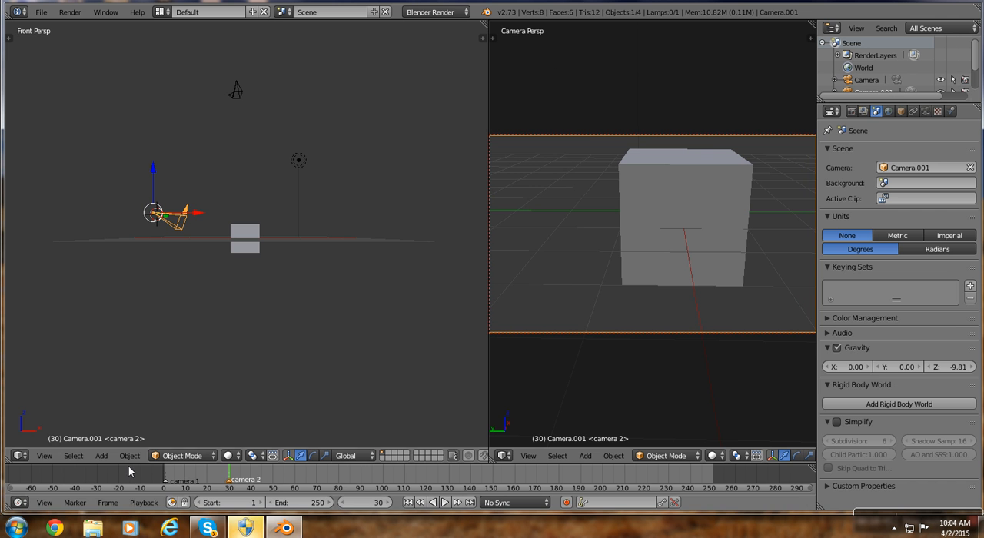
Set the animation's end frame to 70.
click(305, 503)
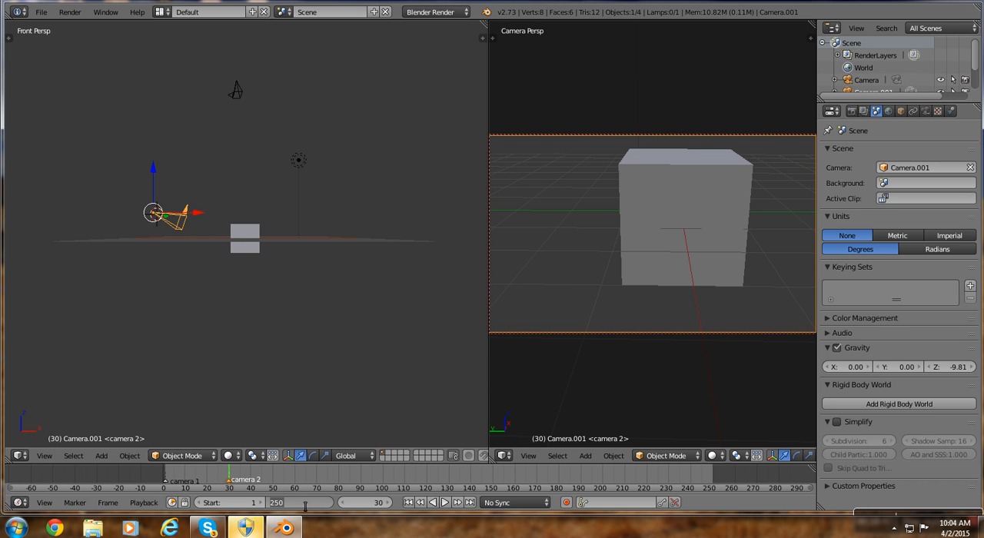
key(BackSpace)
text(70)
key(Return)
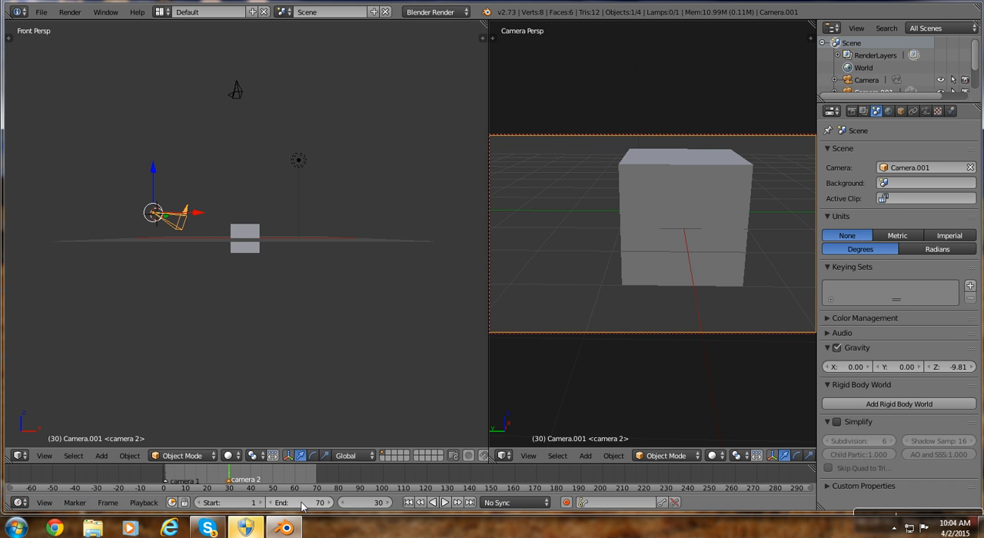
Merge the two viewports into a single camera view and play the animation through the camera switch, returning to frame 1.
click(165, 481)
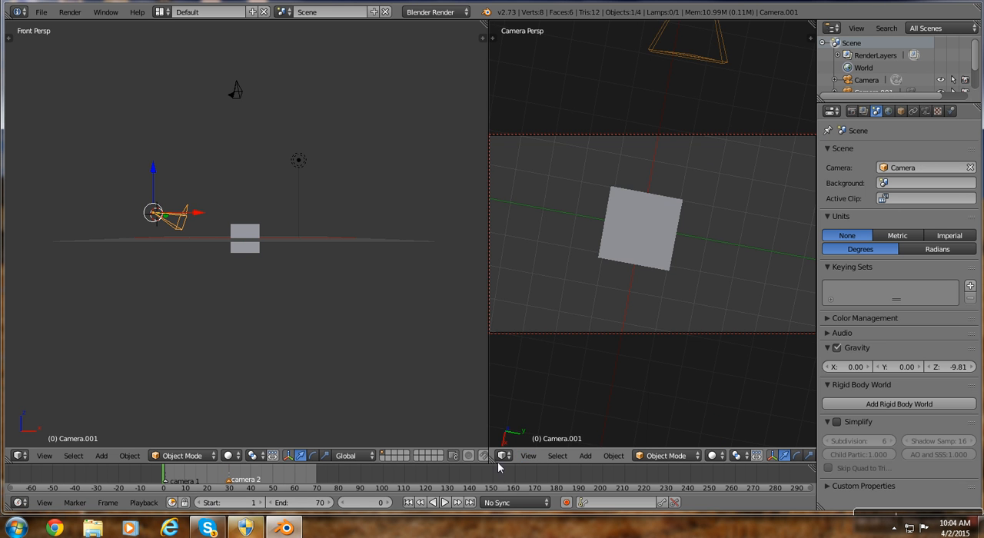
drag(478, 460, 465, 457)
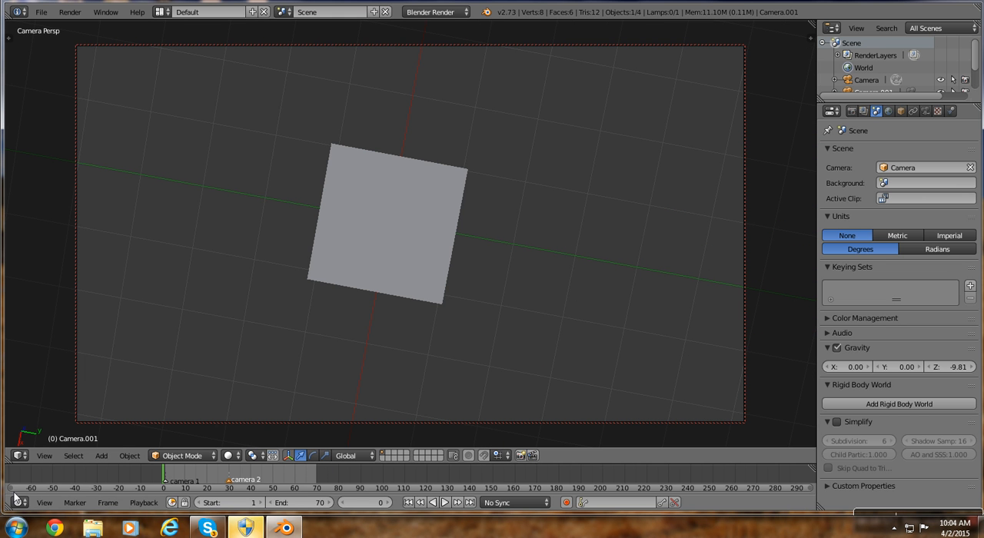
click(444, 503)
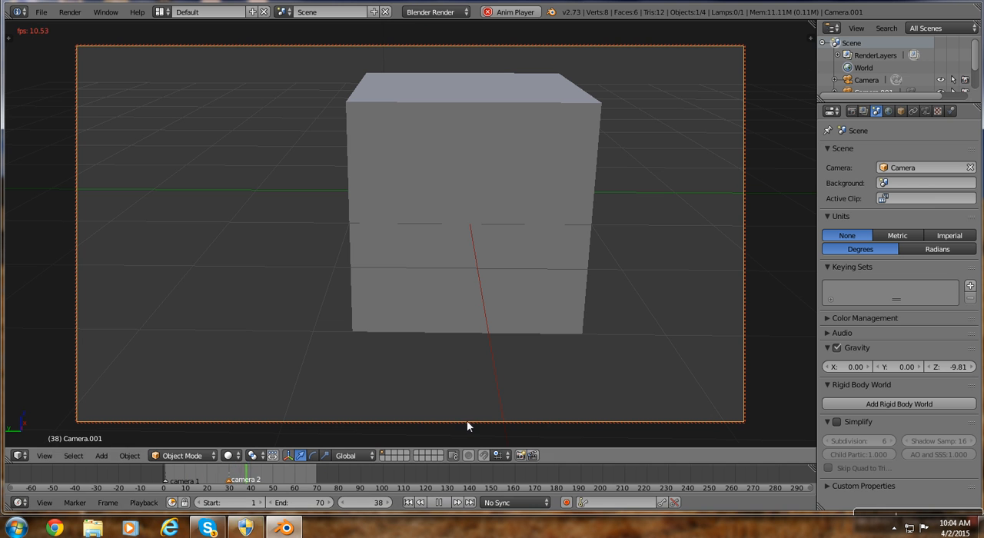
click(437, 503)
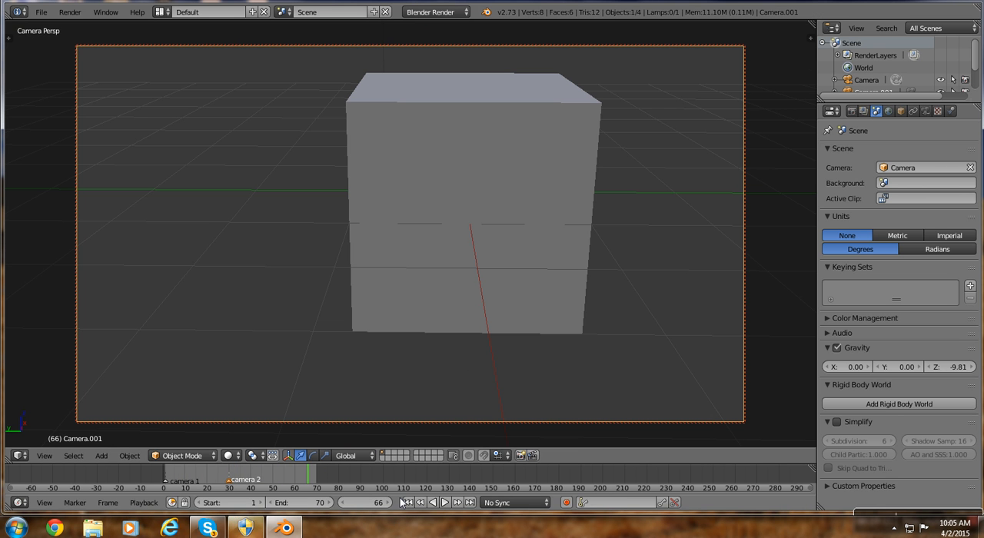
click(408, 502)
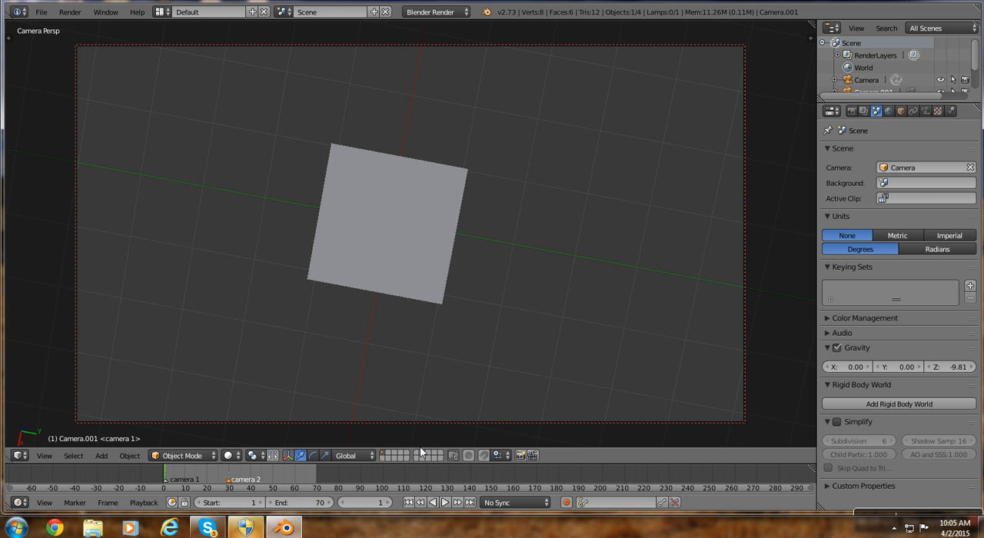
Choose Blender Render as the render engine.
click(434, 12)
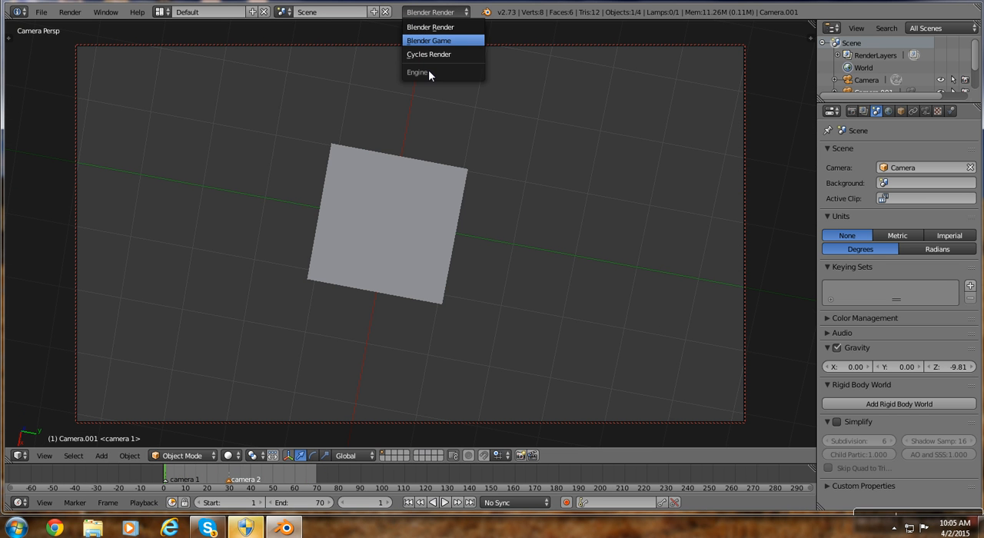
click(420, 27)
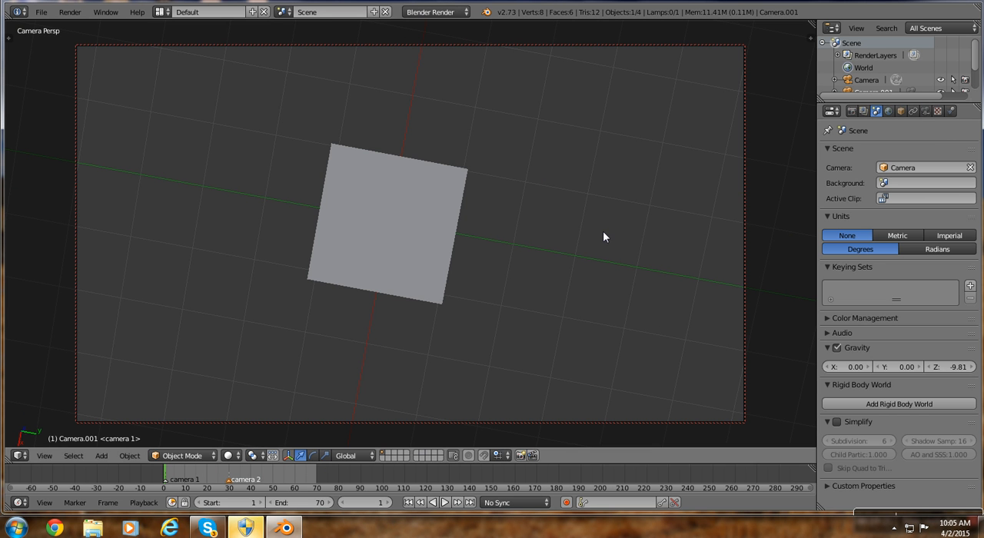
Add a Sun lamp high in the scene and move it along the X axis until it is above the cube.
key(KP_1)
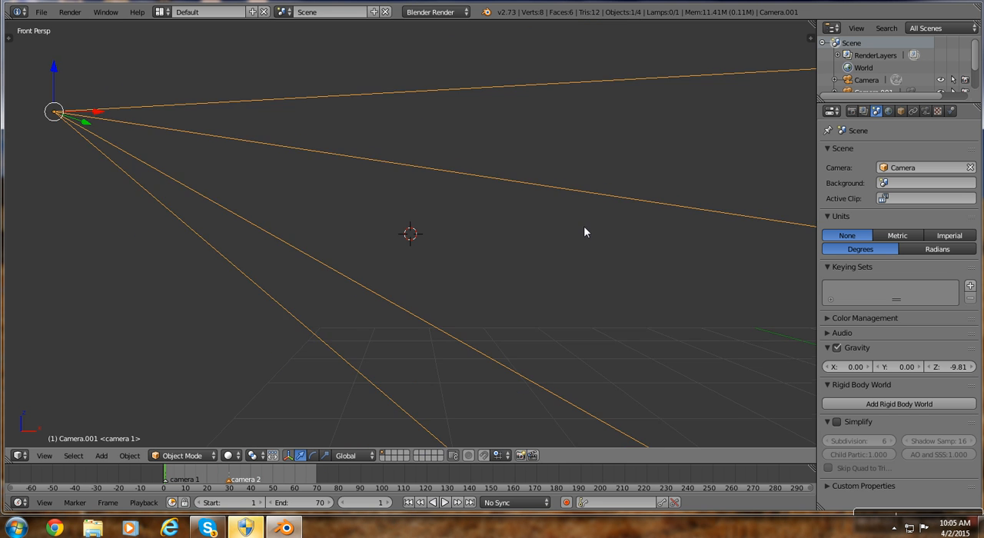
scroll(584, 230, down, 5)
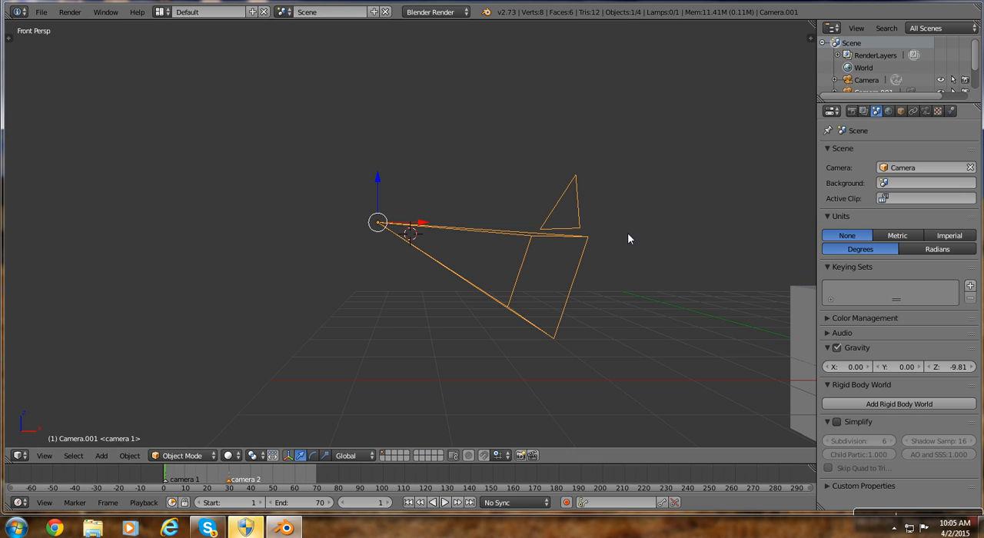
scroll(624, 236, down, 3)
middle_drag(625, 235, 563, 246)
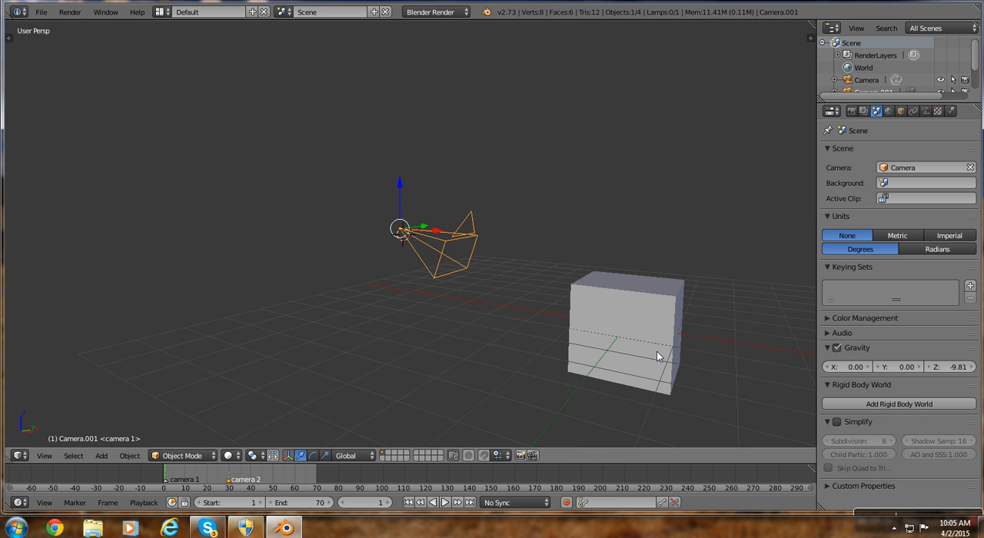
click(566, 120)
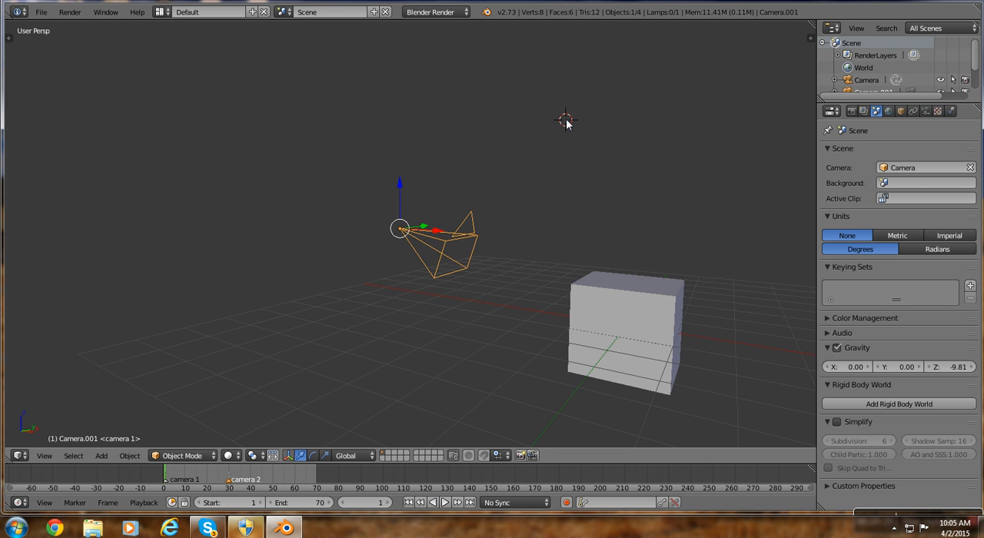
key(shift+a)
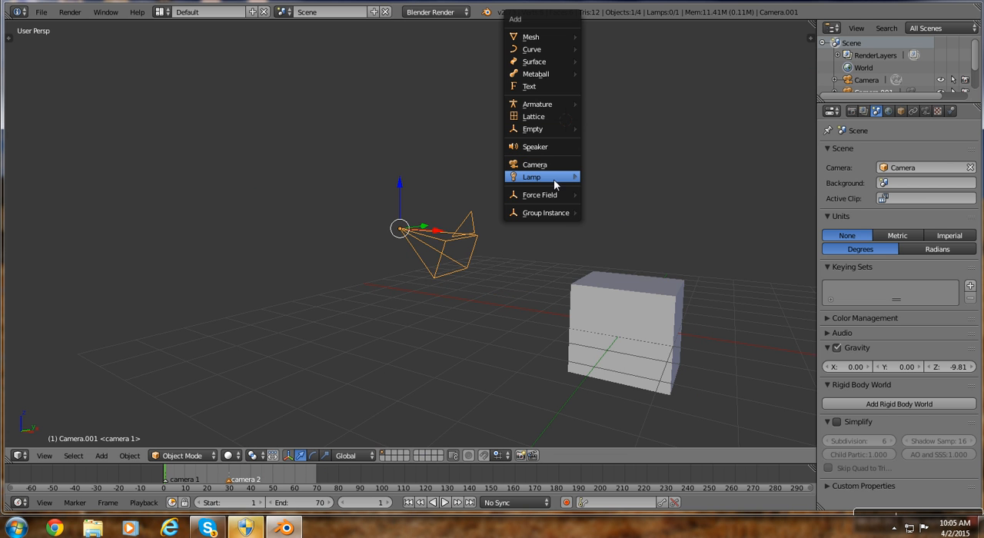
mouse_move(551, 182)
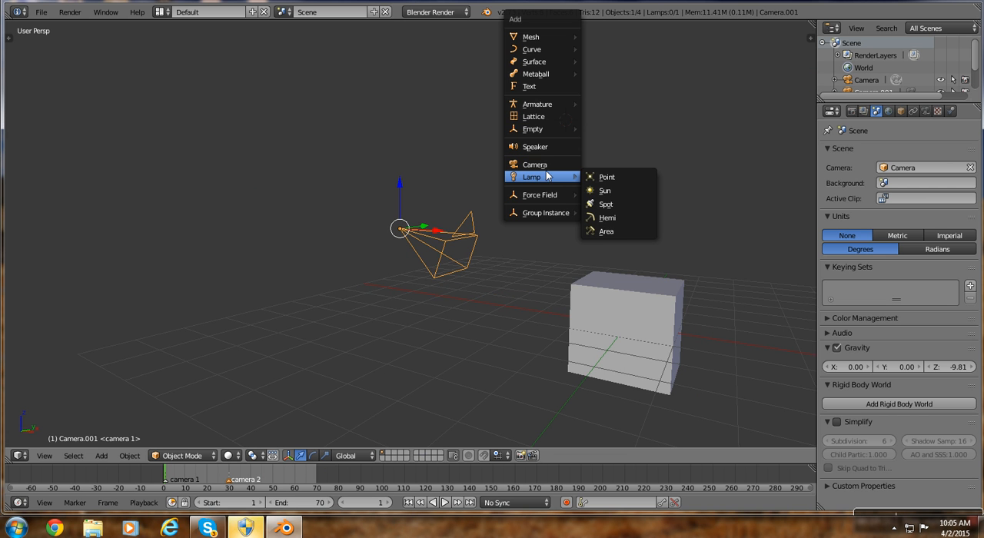
click(595, 193)
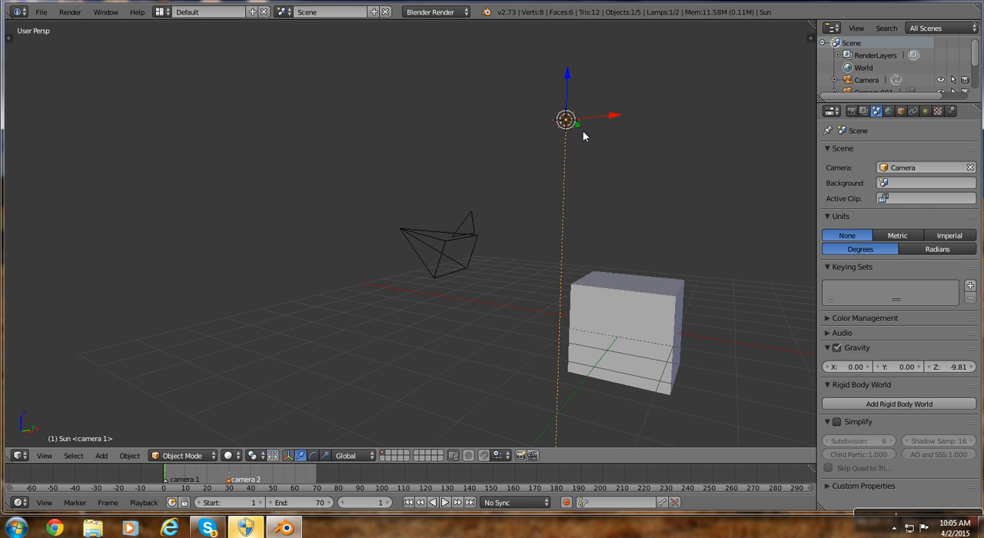
drag(615, 119, 792, 185)
Enable Sky for the Sun lamp and apply the Mountain sky preset.
click(925, 111)
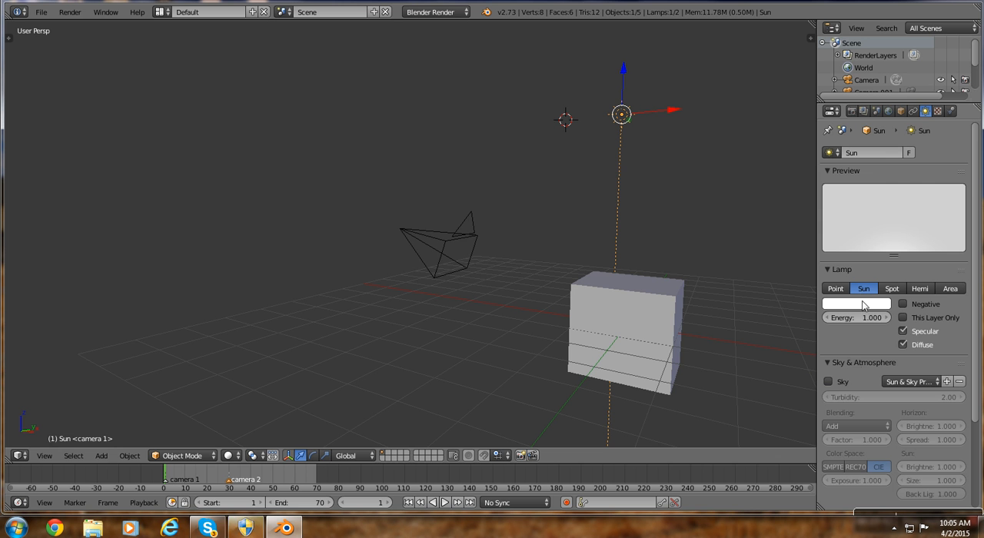
click(828, 382)
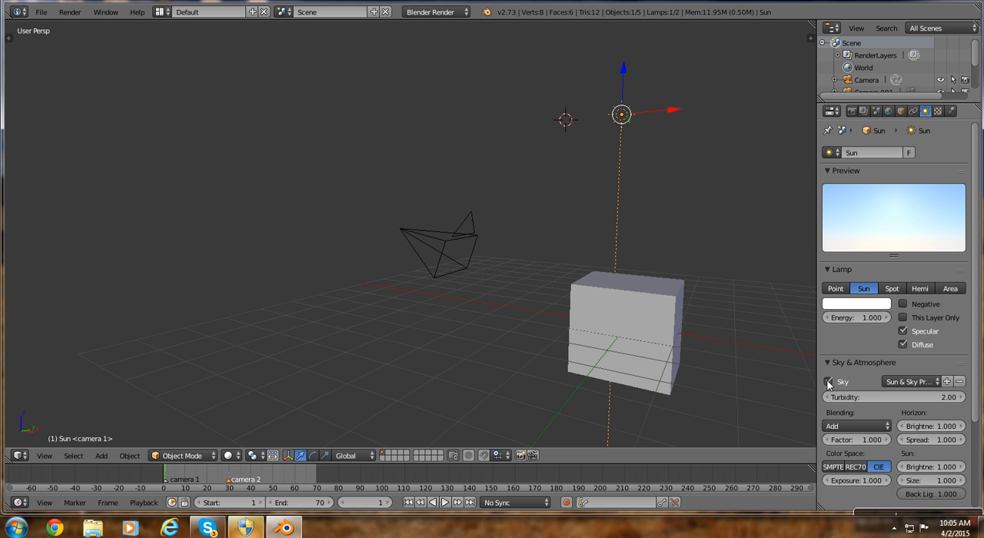
click(917, 381)
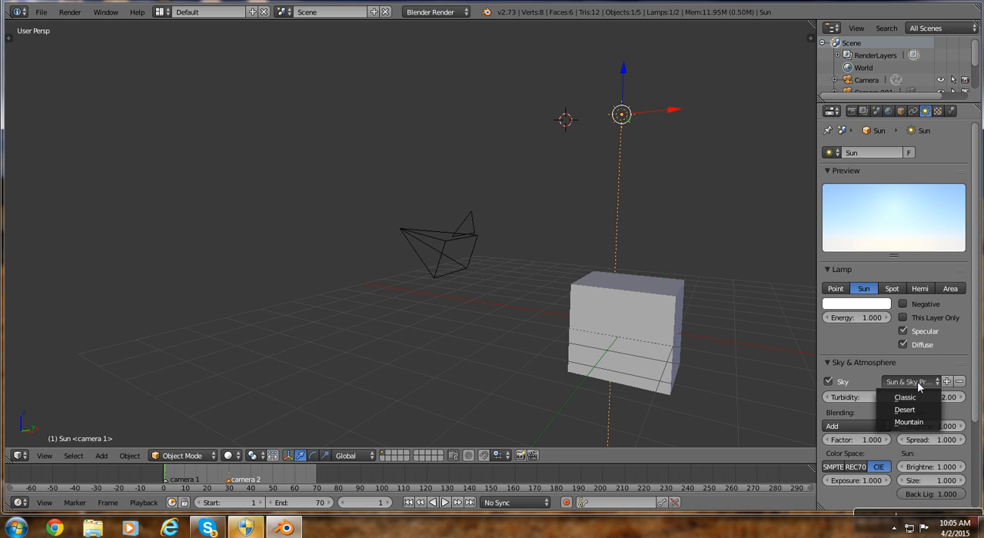
click(909, 422)
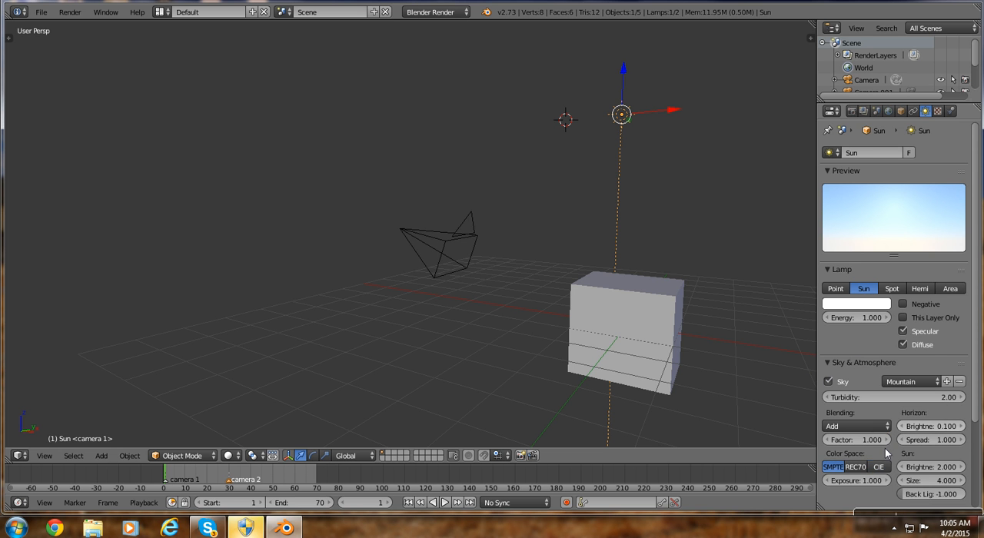
Render an image of frame 1 to check the lighting and sky, and return to the 3D view.
click(62, 14)
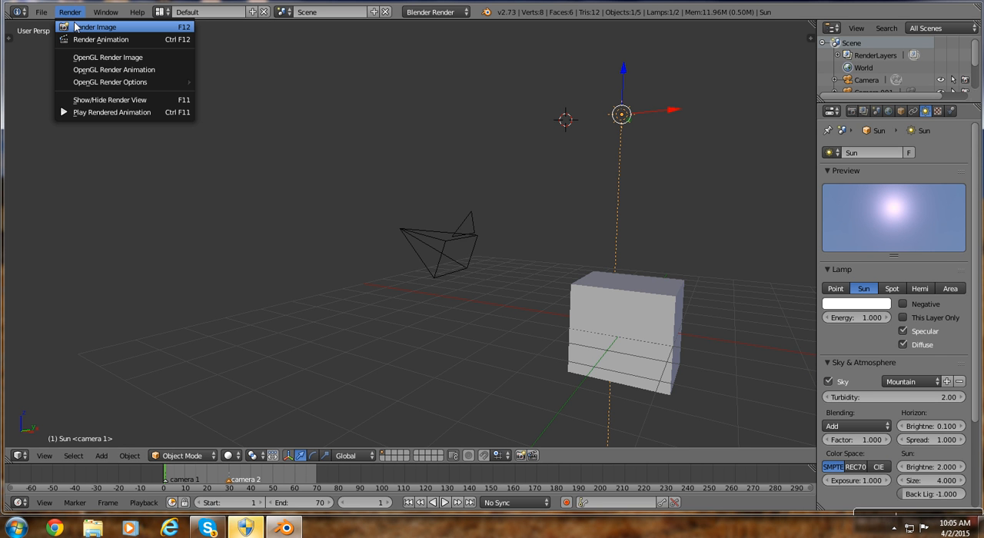
key(F12)
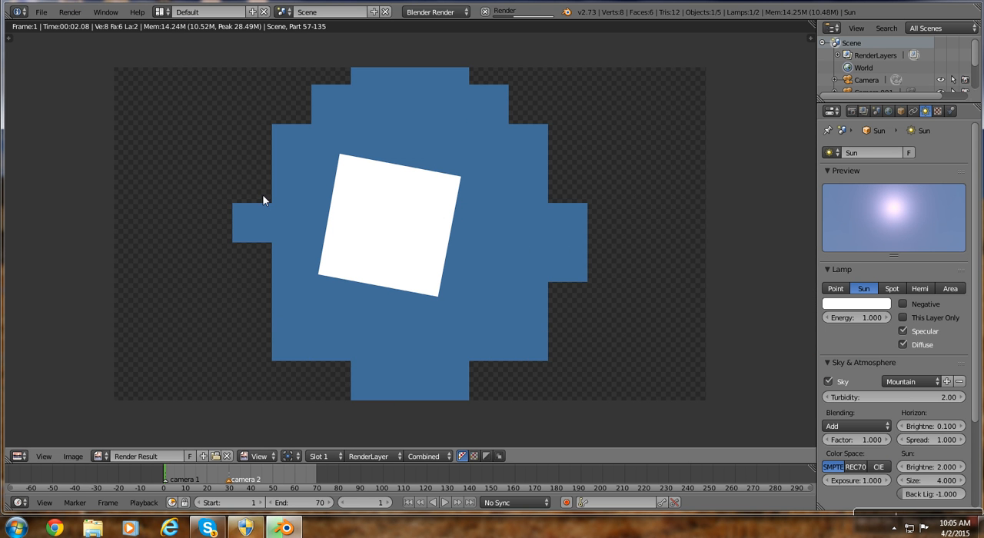
click(71, 13)
click(95, 97)
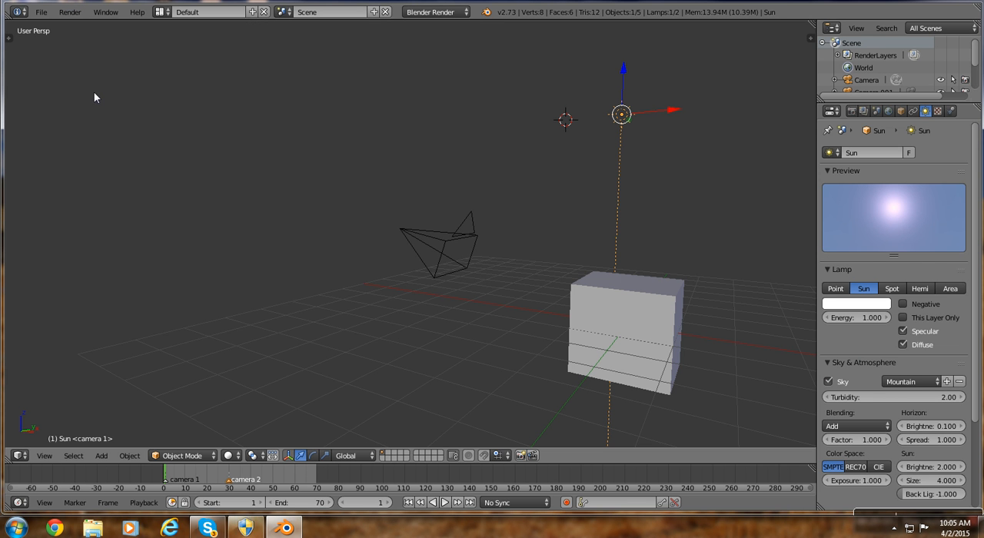
Set the type of the cube's material texture to Image or Movie.
right_click(647, 356)
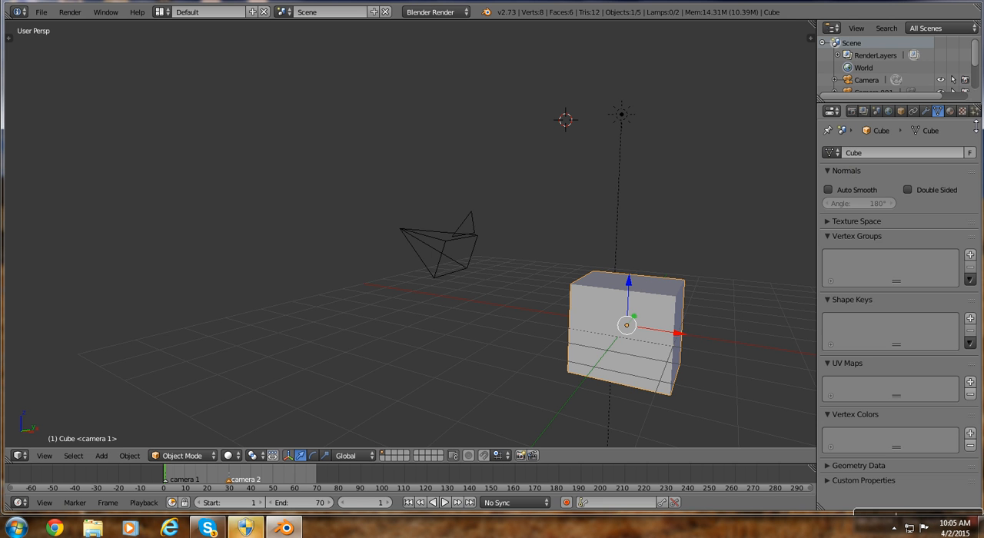
click(963, 112)
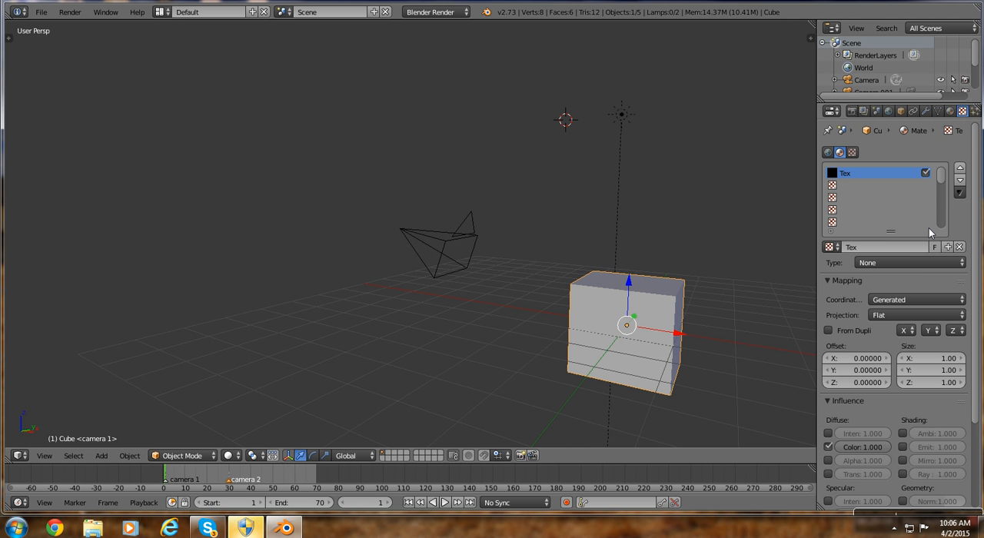
click(859, 263)
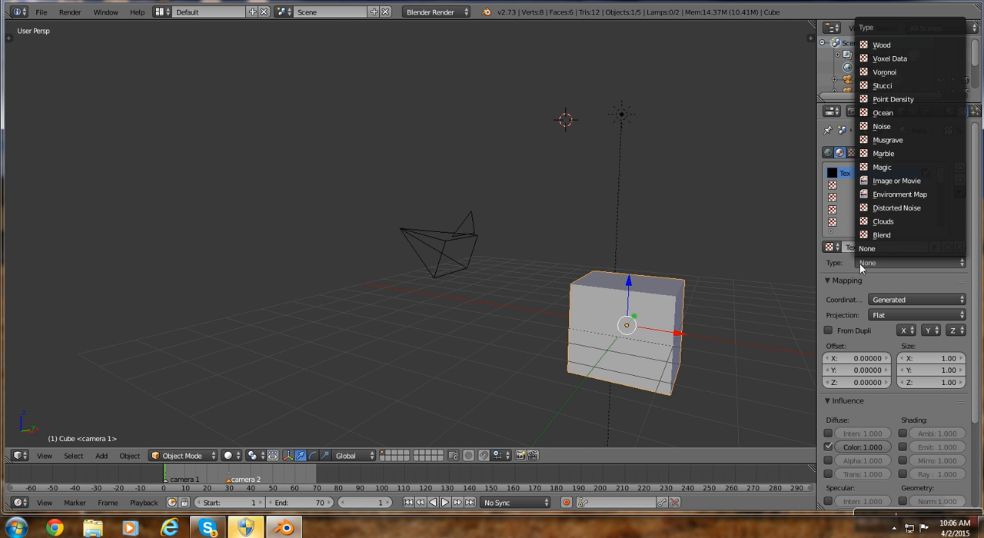
click(879, 180)
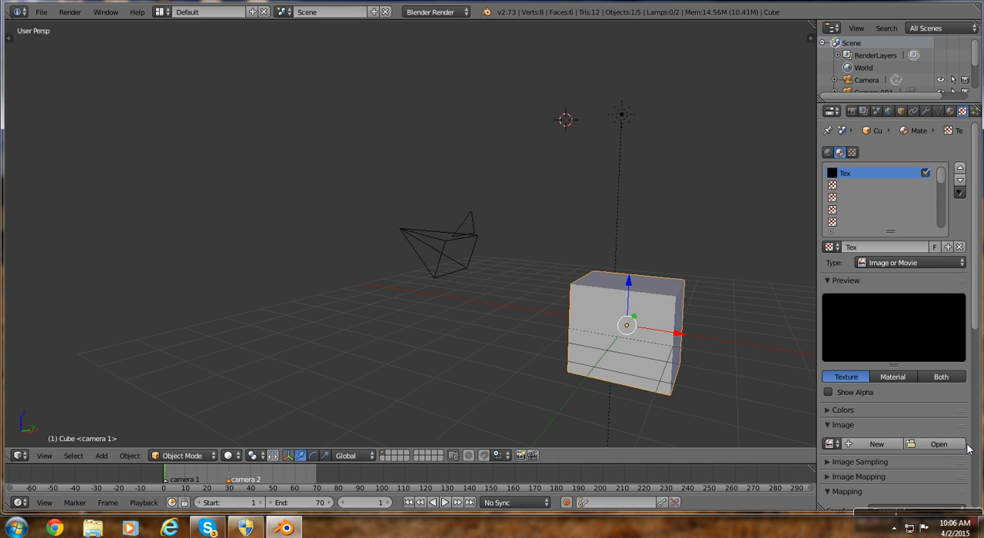
Browse the Desktop folder for an image file to load into the cube's texture.
click(934, 444)
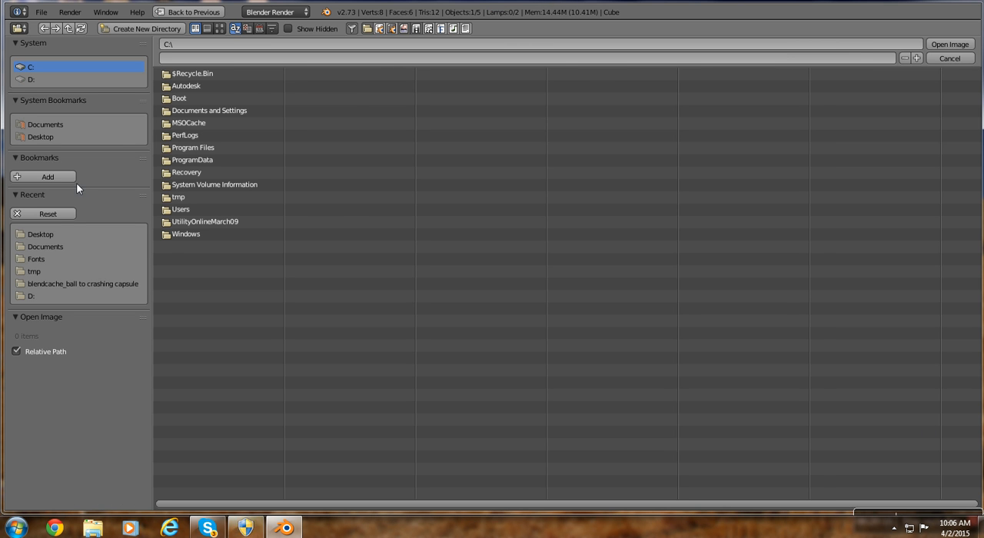
click(37, 139)
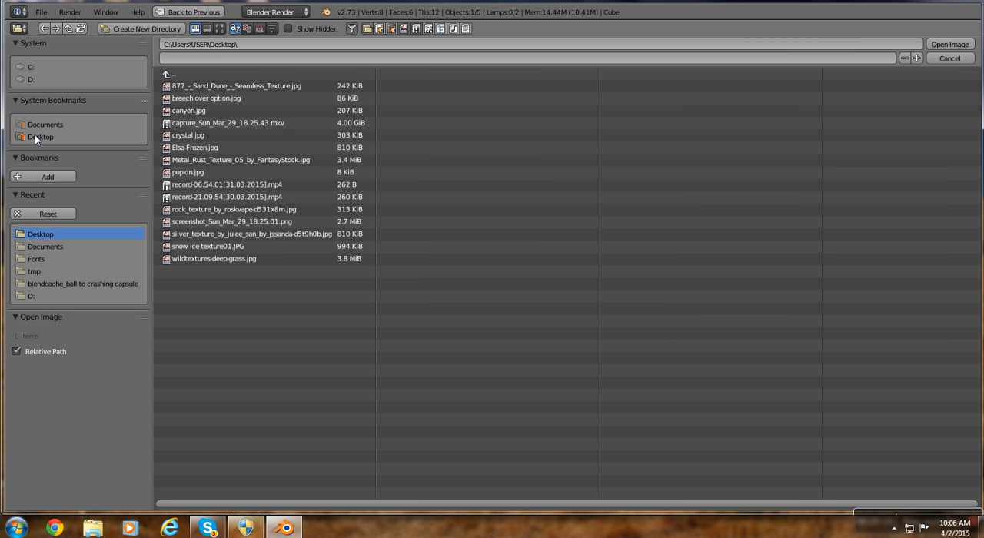
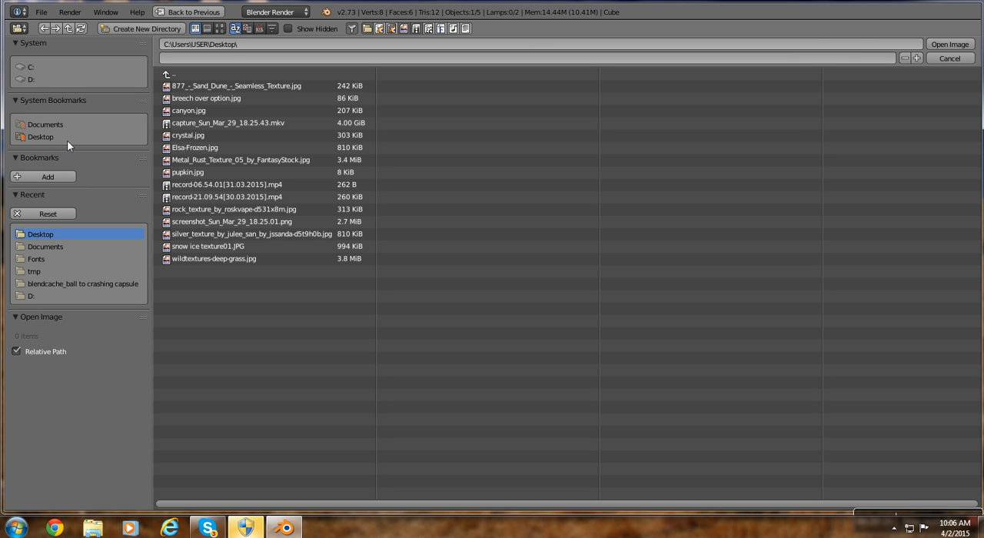
Load Metal_Rust_Texture_05_by_FantasyStock.jpg from the Desktop into the cube's texture.
click(199, 162)
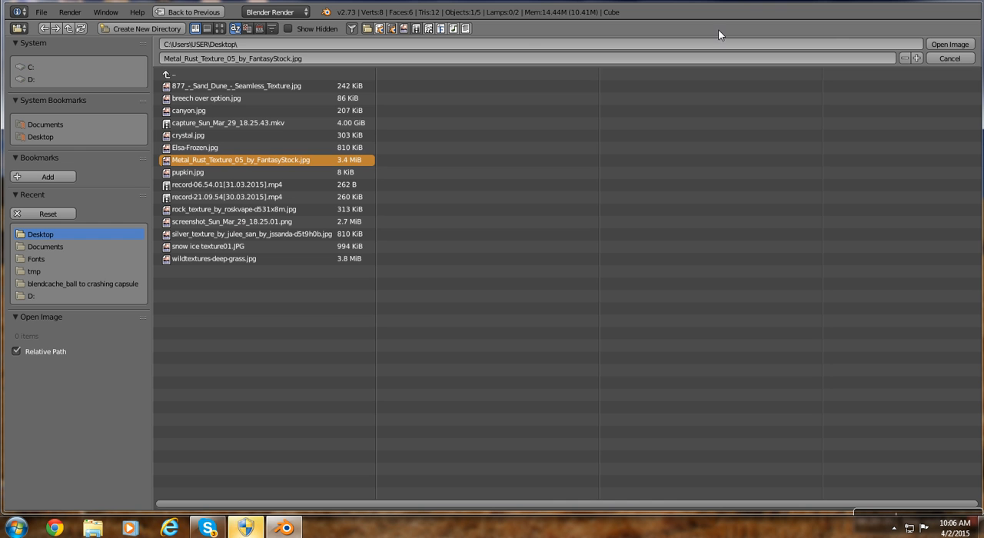
click(953, 44)
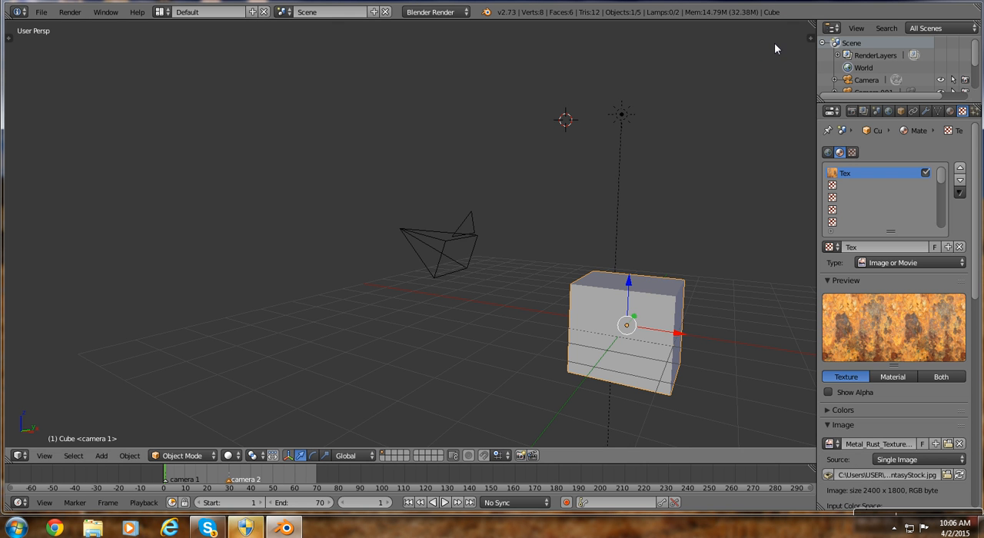
Split the 3D view vertically into two areas and change the one beside the properties to the UV/Image Editor.
drag(803, 31, 528, 123)
drag(383, 137, 319, 146)
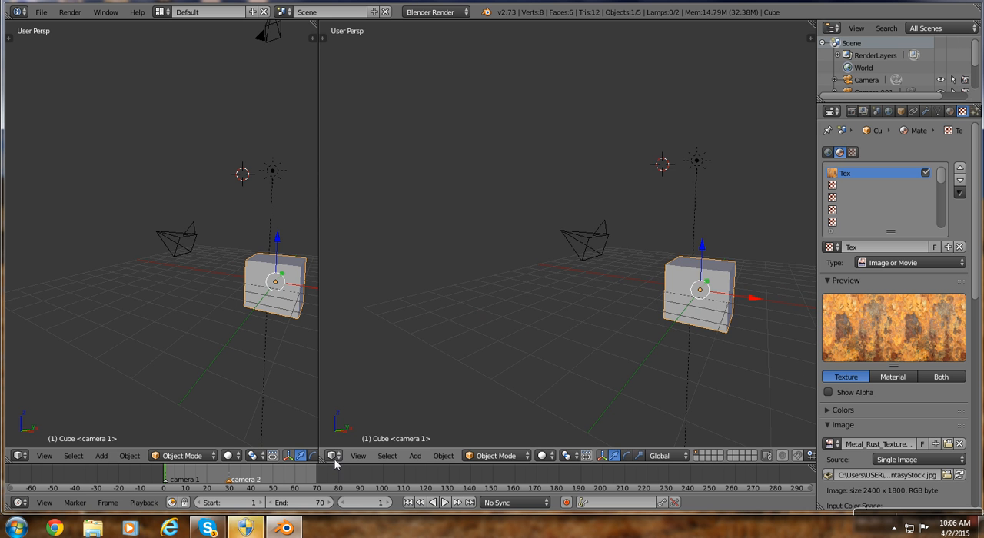
click(332, 456)
click(331, 366)
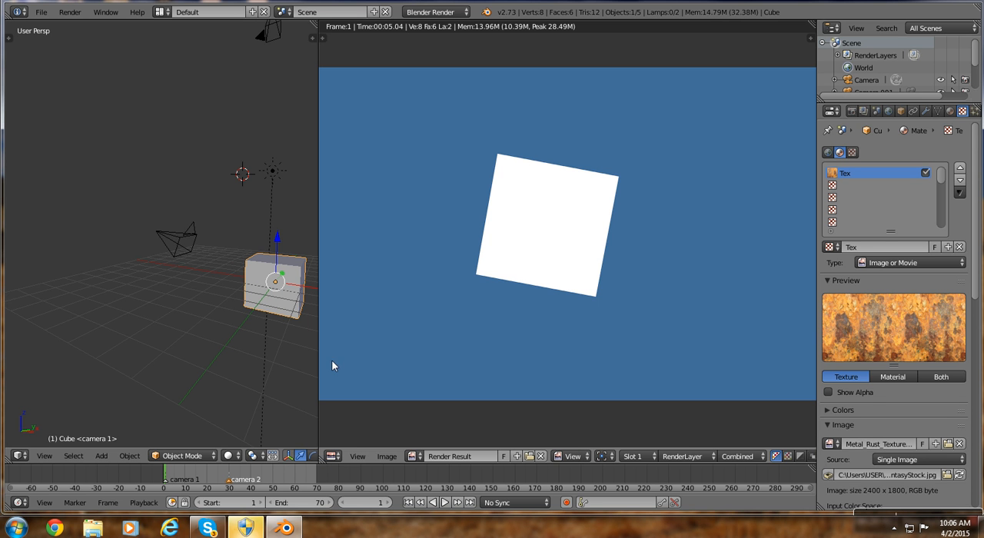
Unlink the Render Result from the image editor and open Metal_Rust_Texture_05_by_FantasyStock.jpg from the Desktop there instead.
click(540, 457)
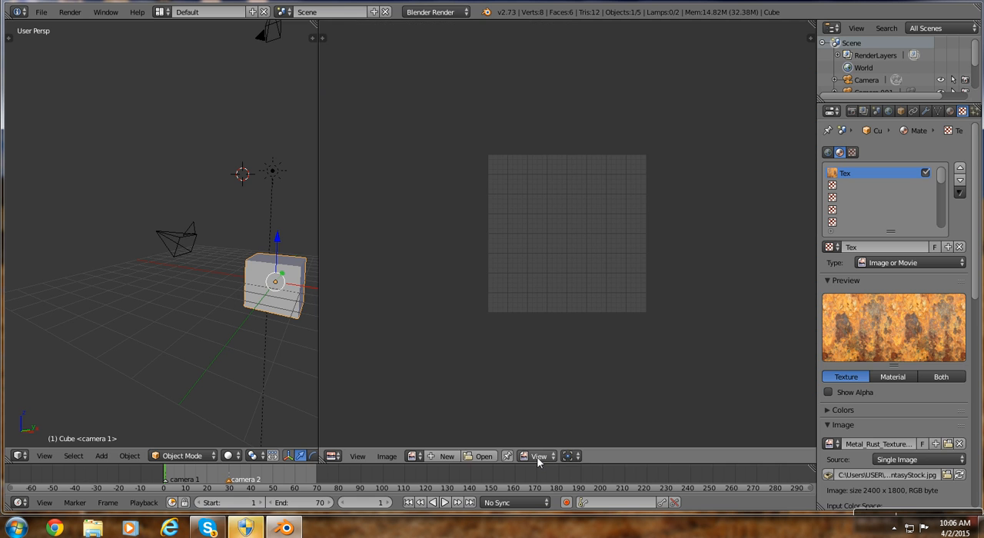
click(477, 457)
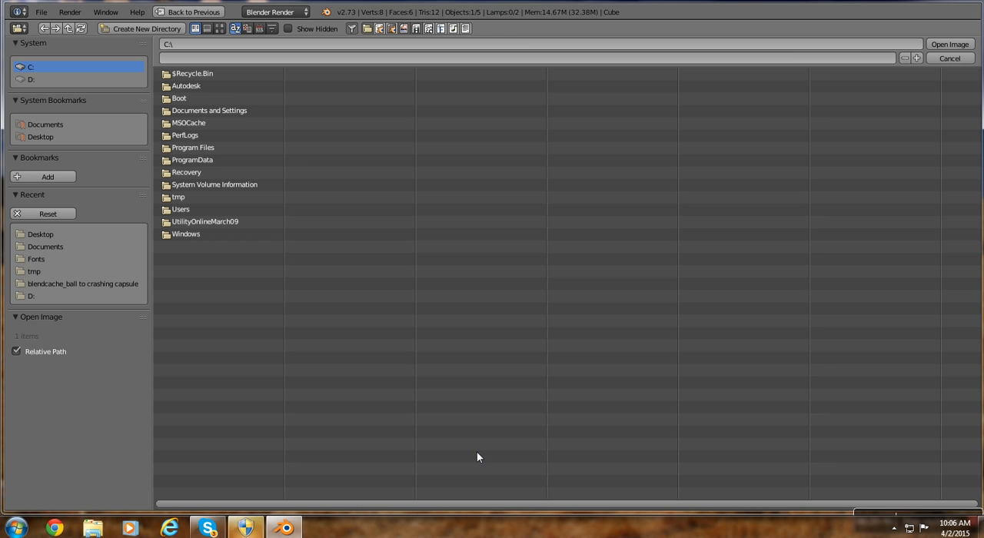
click(25, 140)
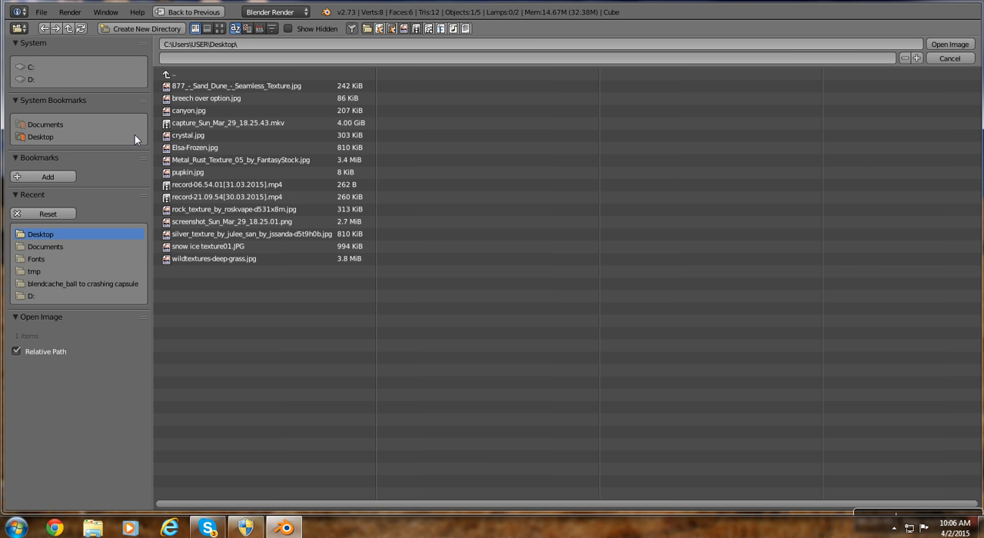
click(216, 160)
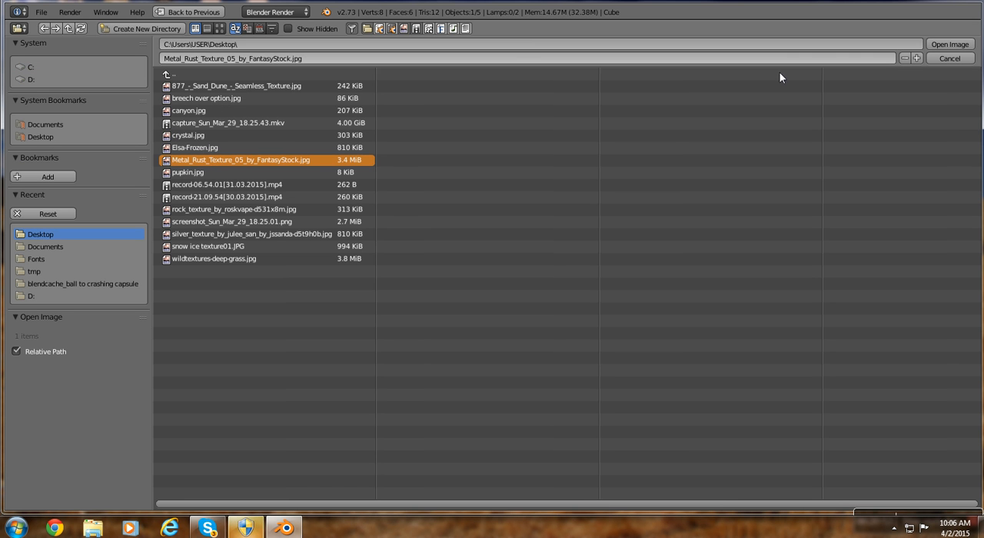
click(962, 45)
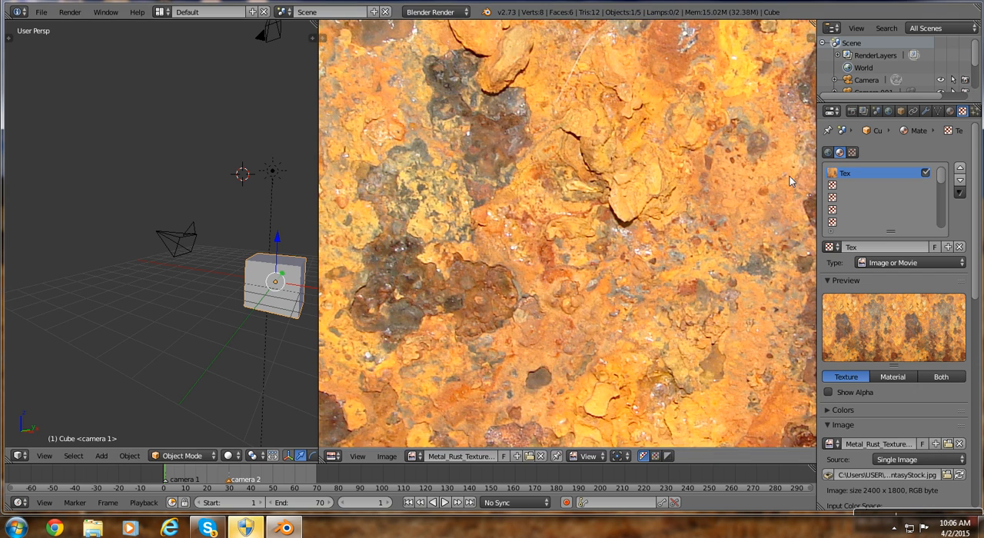
Enter Edit Mode on the cube and UV-map all its faces with Project From View.
scroll(718, 181, down, 1)
scroll(718, 182, down, 5)
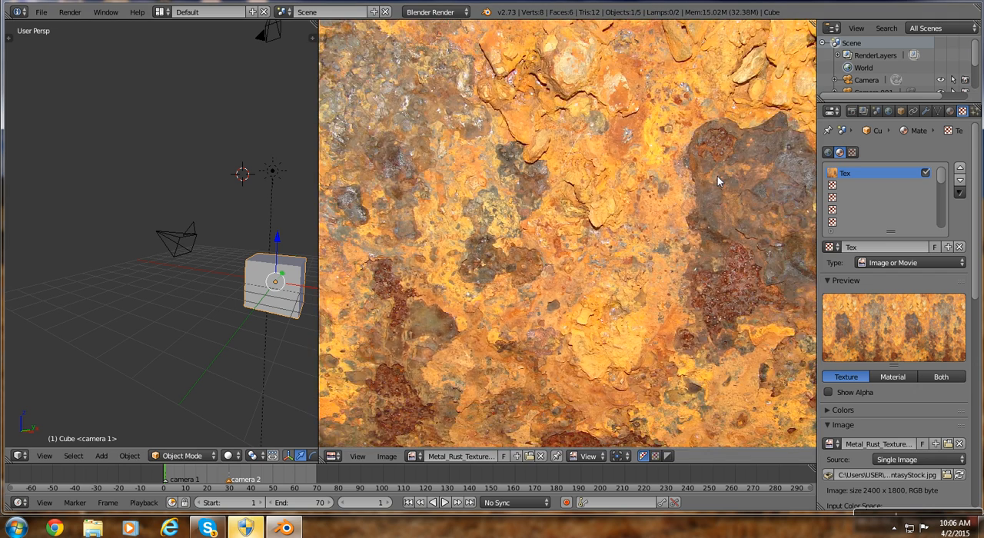
scroll(720, 185, down, 1)
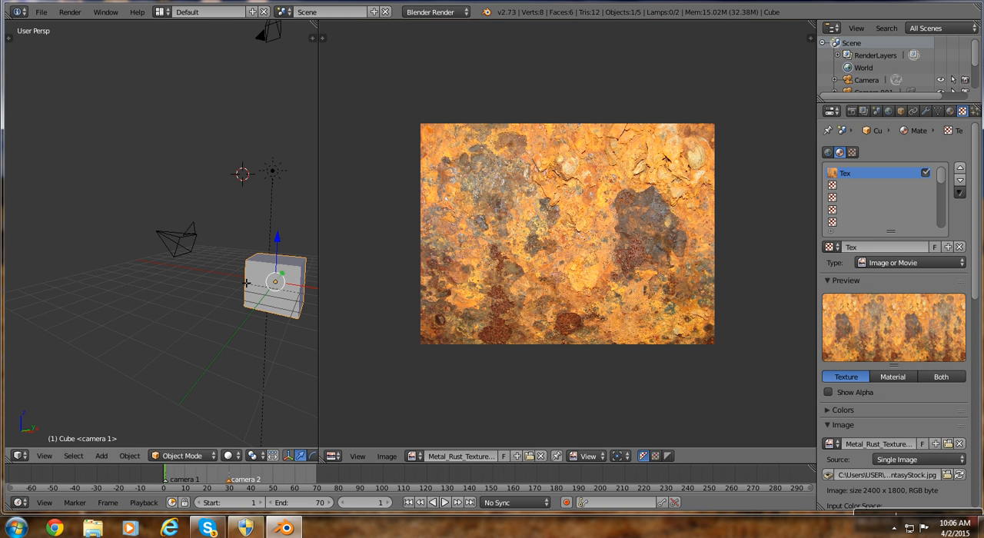
key(Tab)
key(u)
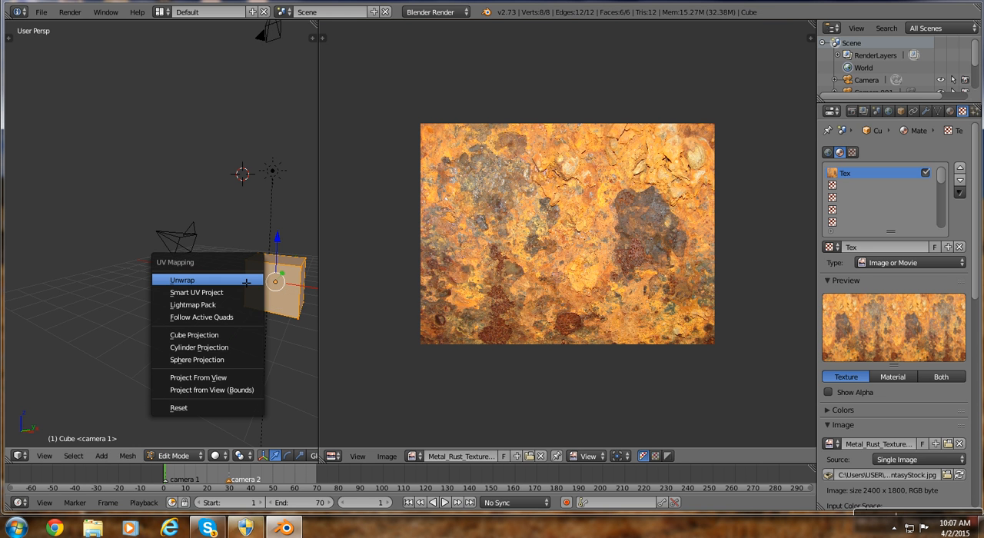
click(213, 380)
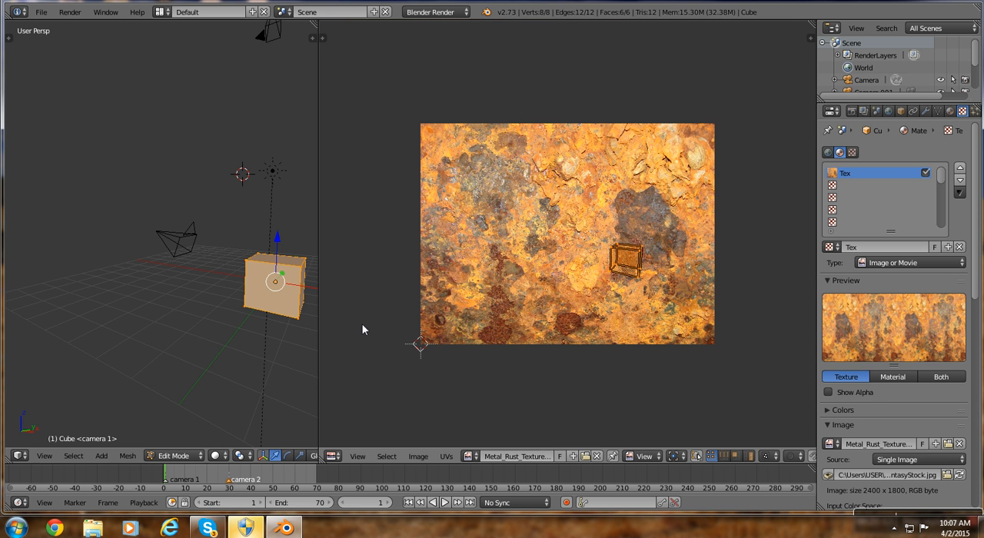
Scale the cube's UV layout up by about 14.6 so it extends beyond the rust image, and return to Object Mode.
key(s)
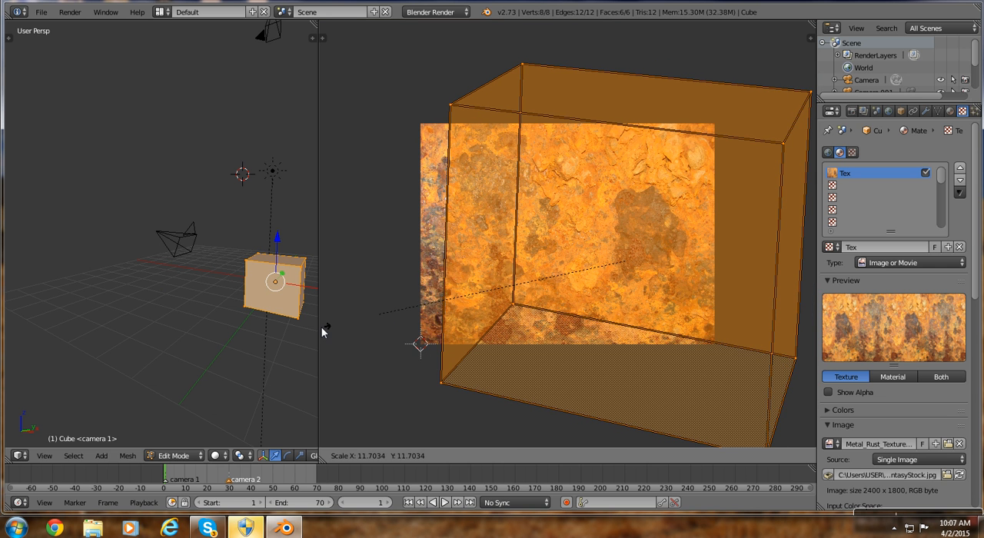
click(807, 334)
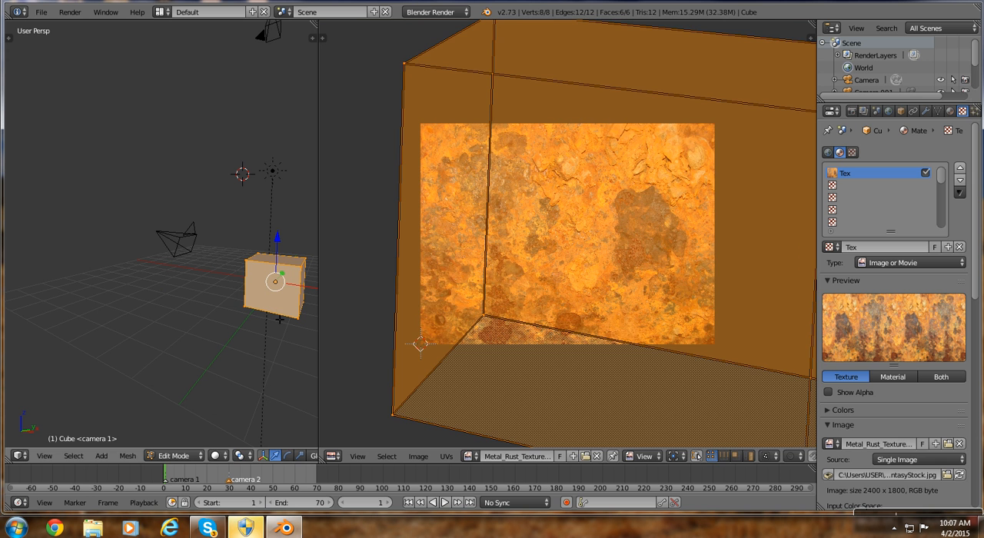
key(Tab)
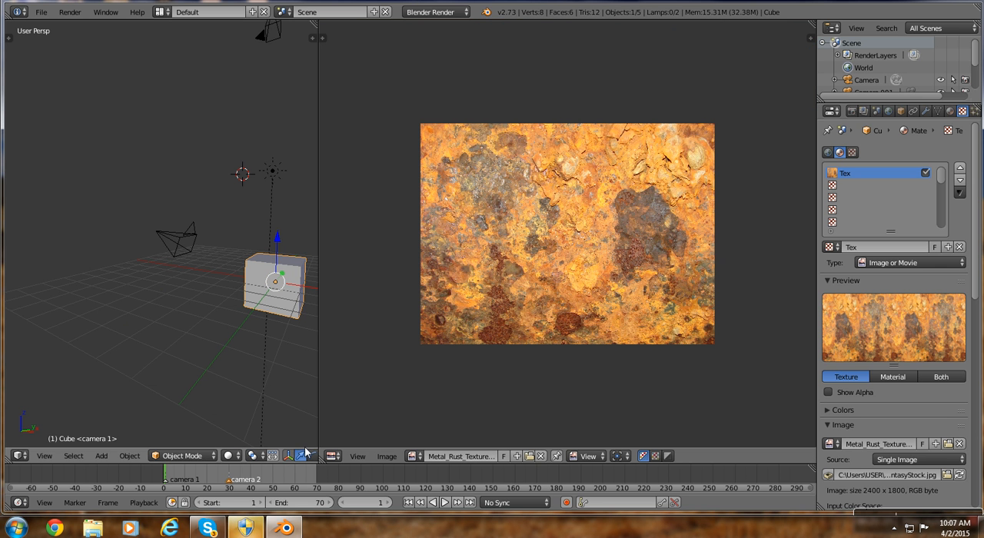
Set the 3D view's shading to Texture and bring the textured cube into view.
click(228, 457)
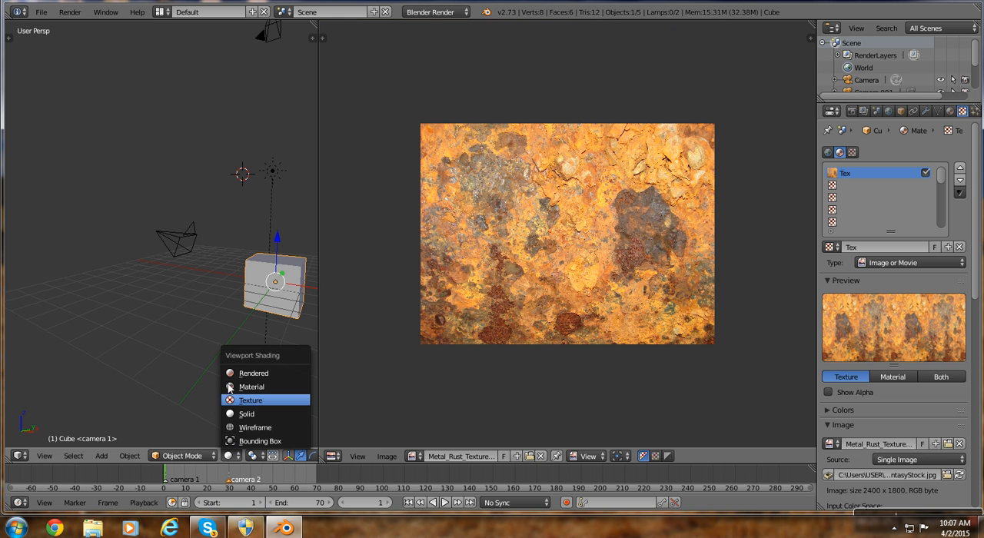
click(254, 400)
mouse_move(210, 346)
middle_down()
mouse_move(256, 358)
mouse_move(250, 396)
mouse_move(154, 361)
mouse_move(174, 353)
middle_up()
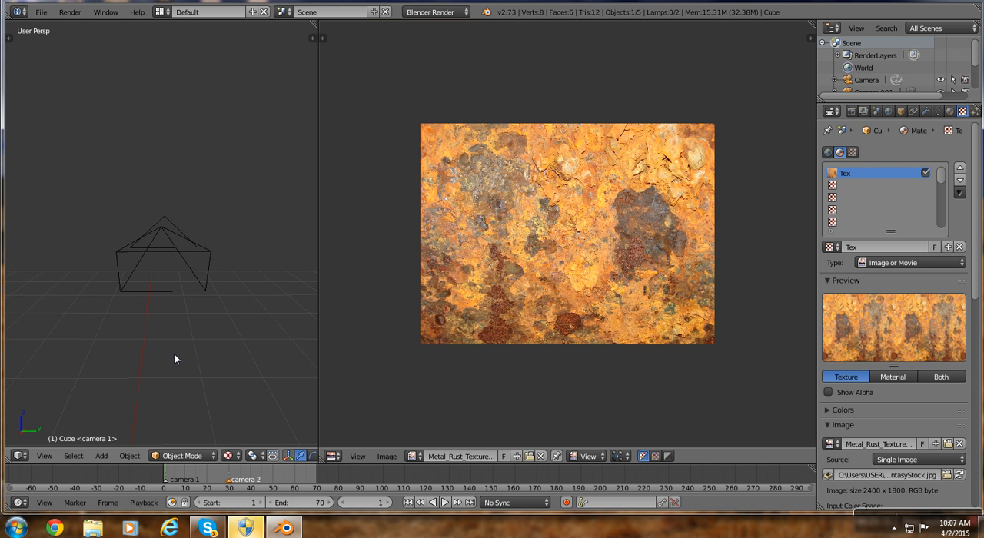
key(Home)
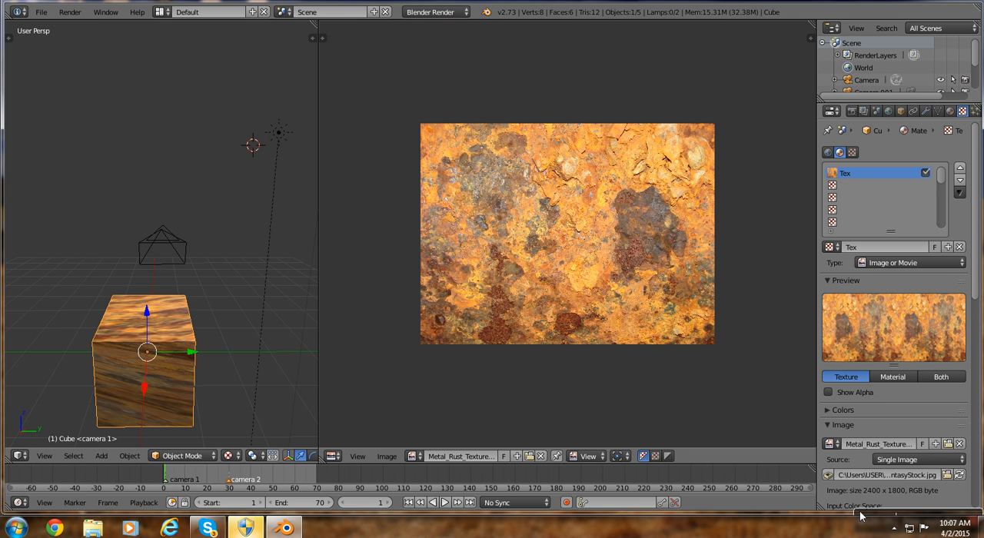
Save the project as tutorial.blend in the Documents folder.
click(40, 13)
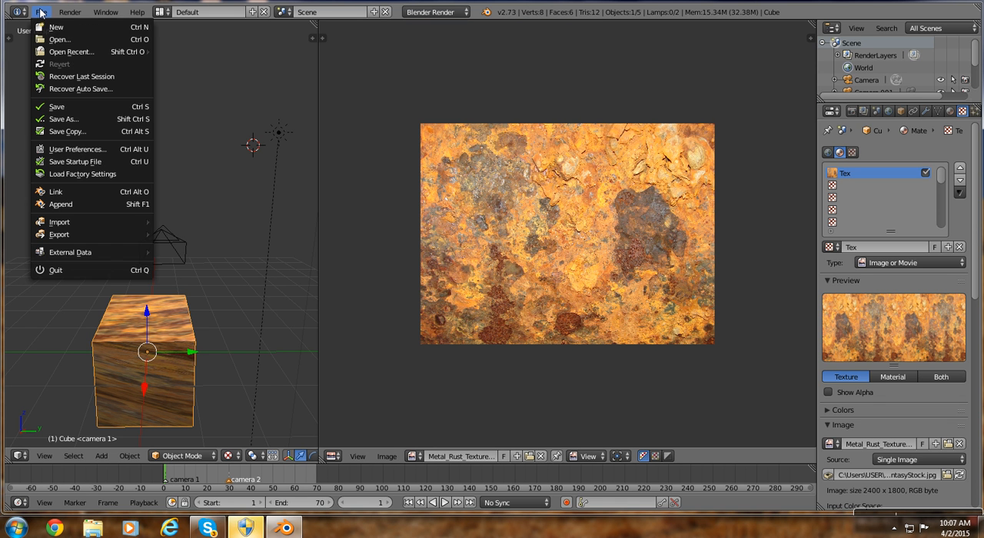
click(80, 118)
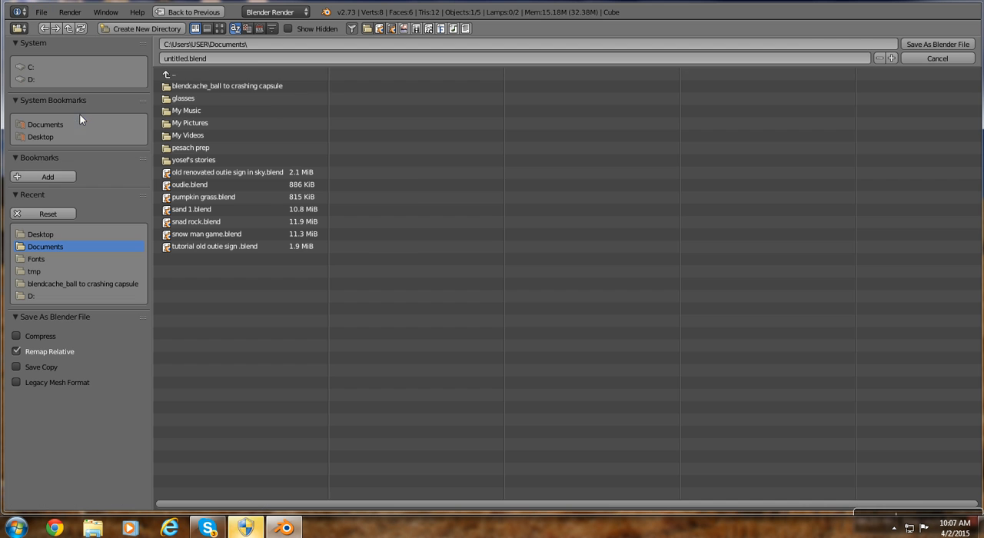
click(239, 59)
key(BackSpace)
text(tutoria)
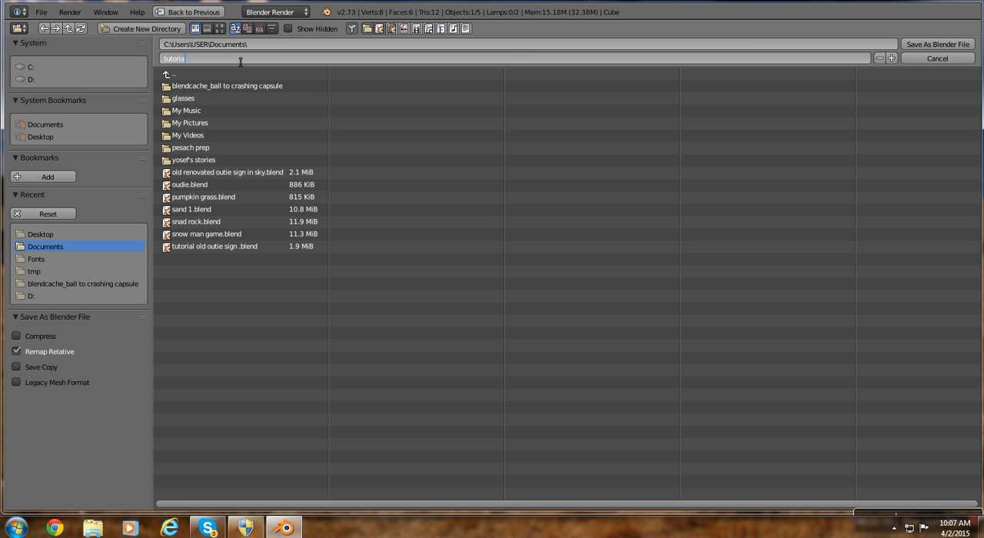
text(l.blend)
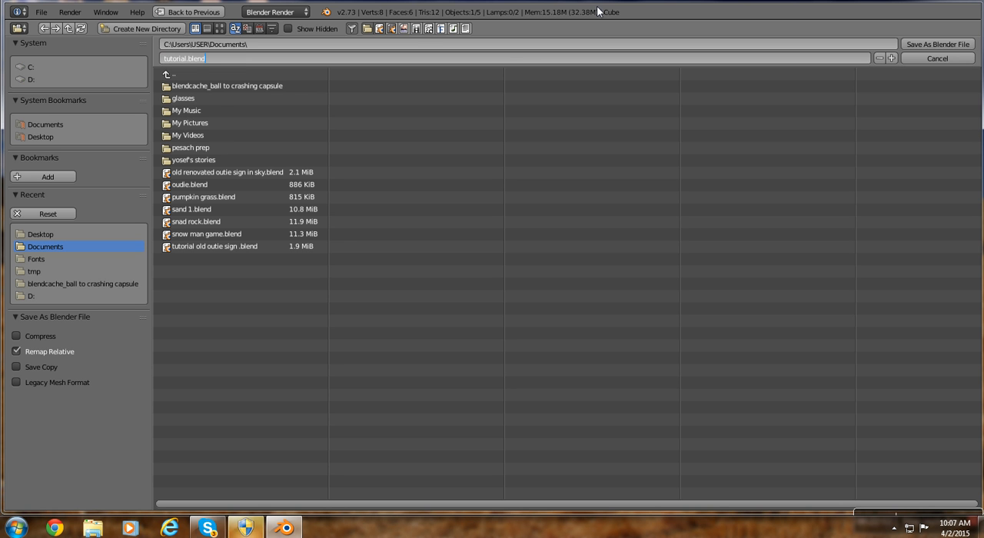
click(935, 45)
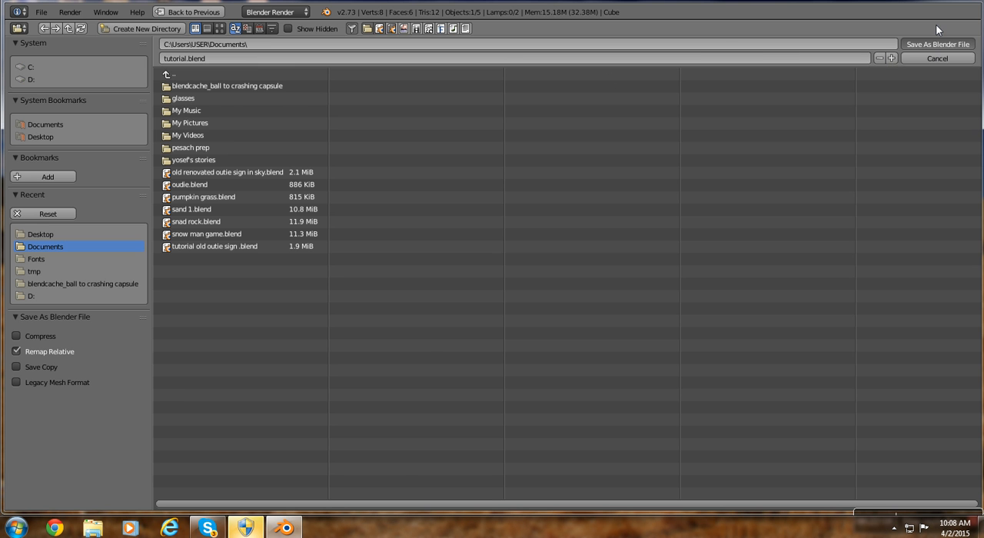
click(936, 44)
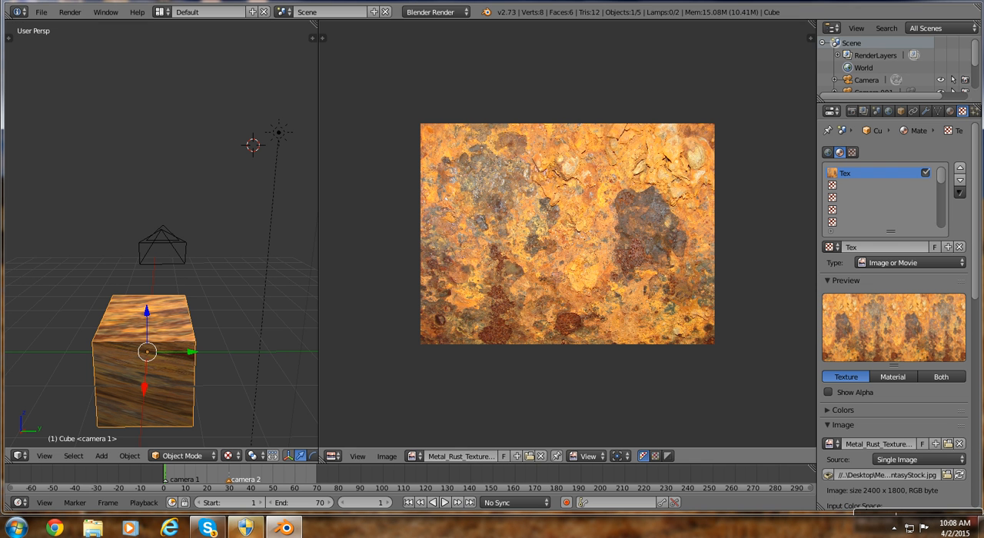
Save the current file again and close Blender.
click(42, 12)
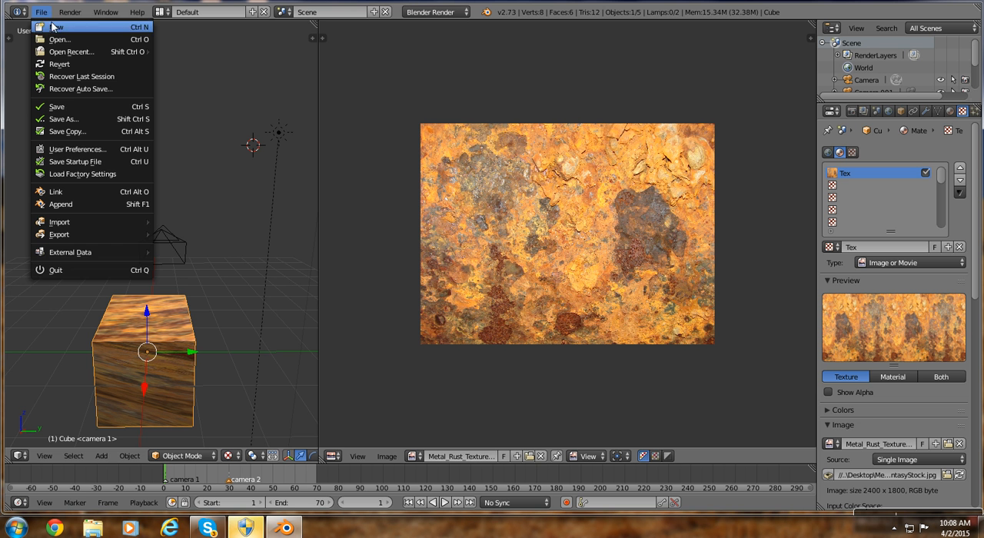
click(40, 105)
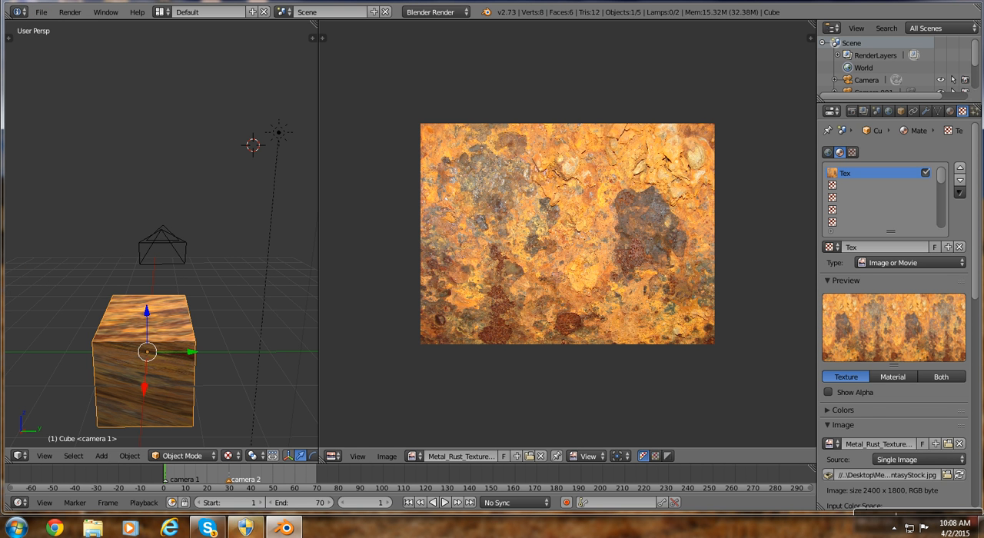
click(965, 1)
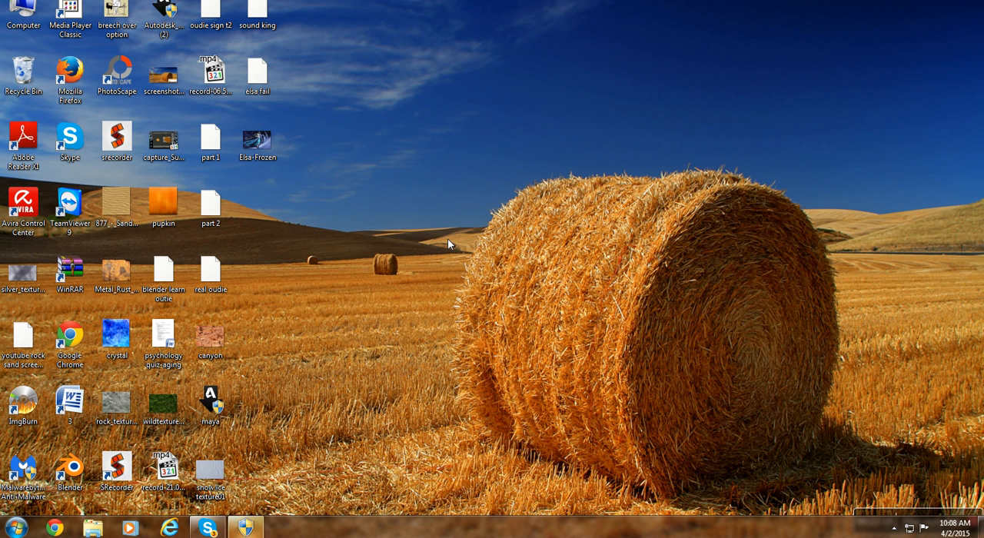
mouse_move(881, 518)
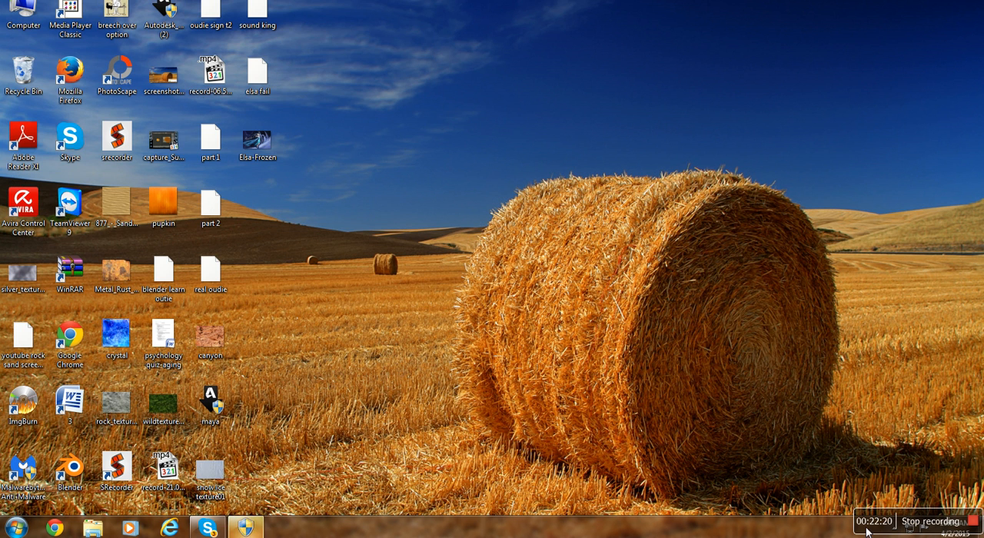